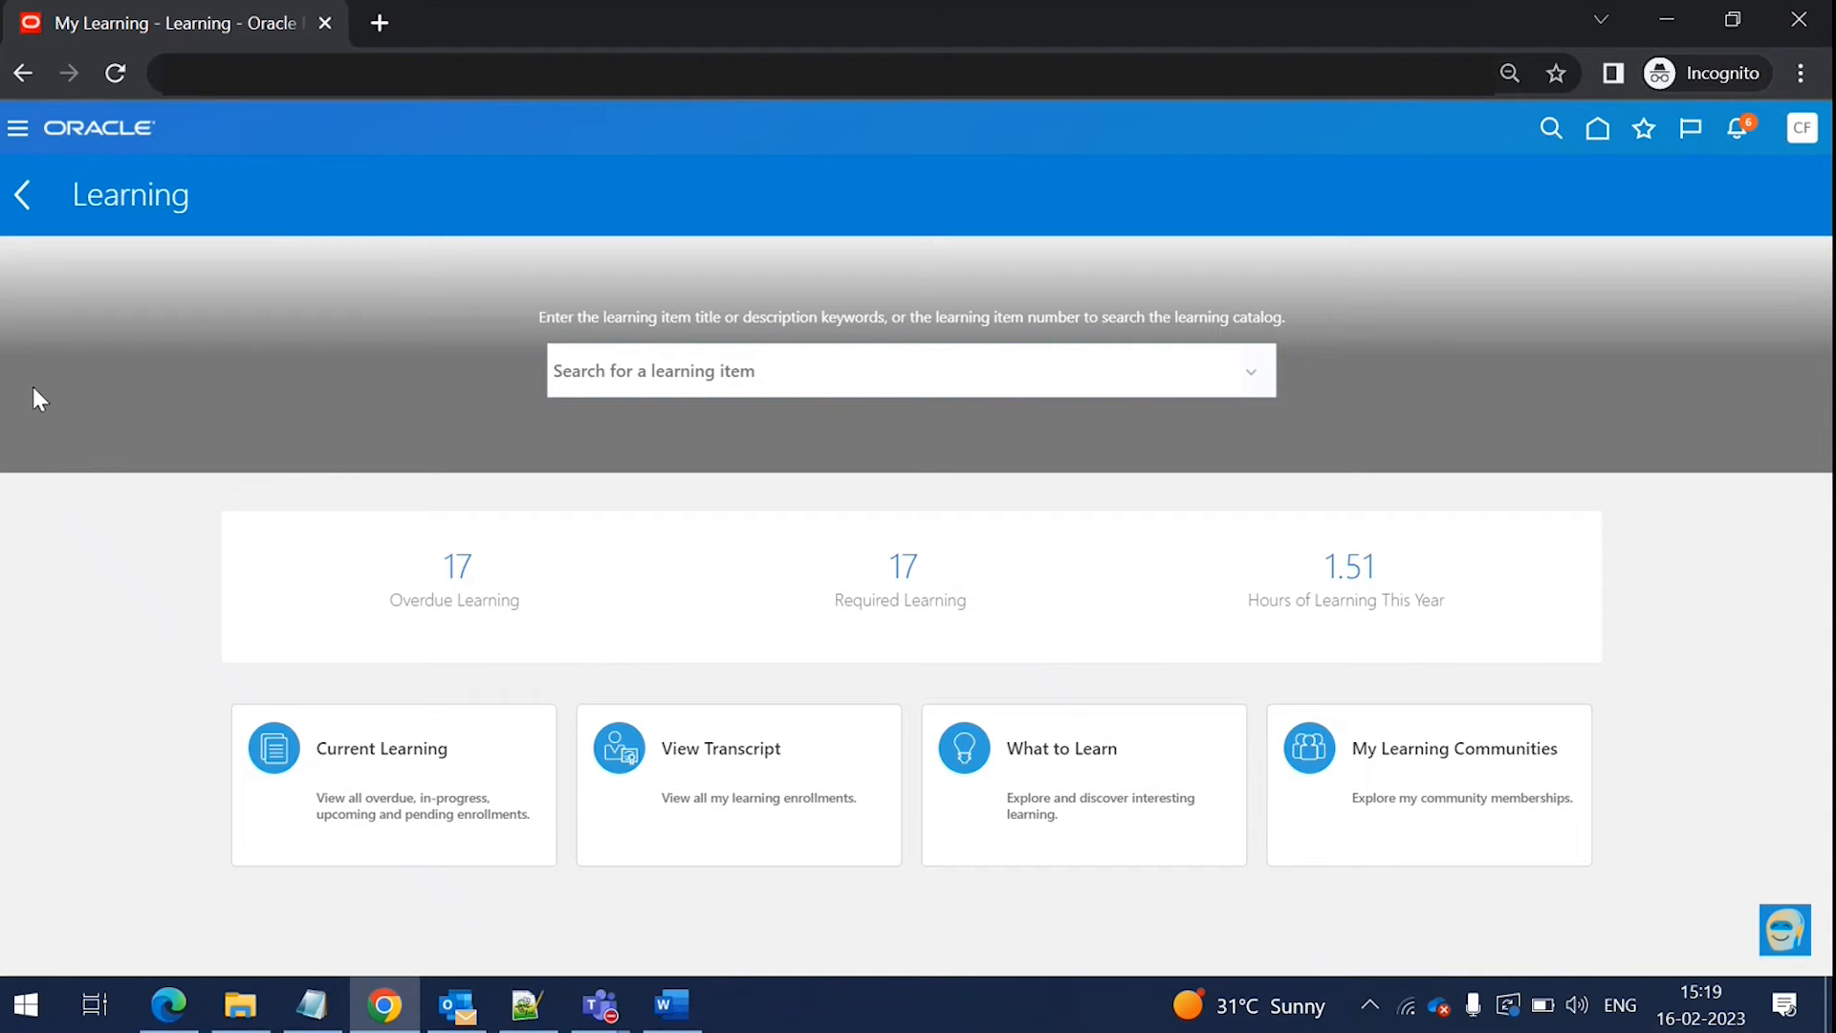
- Find "san" in the navigation menu and open the Sandboxes page under Configuration
{"action": "left_click", "coordinate": [17, 134]}
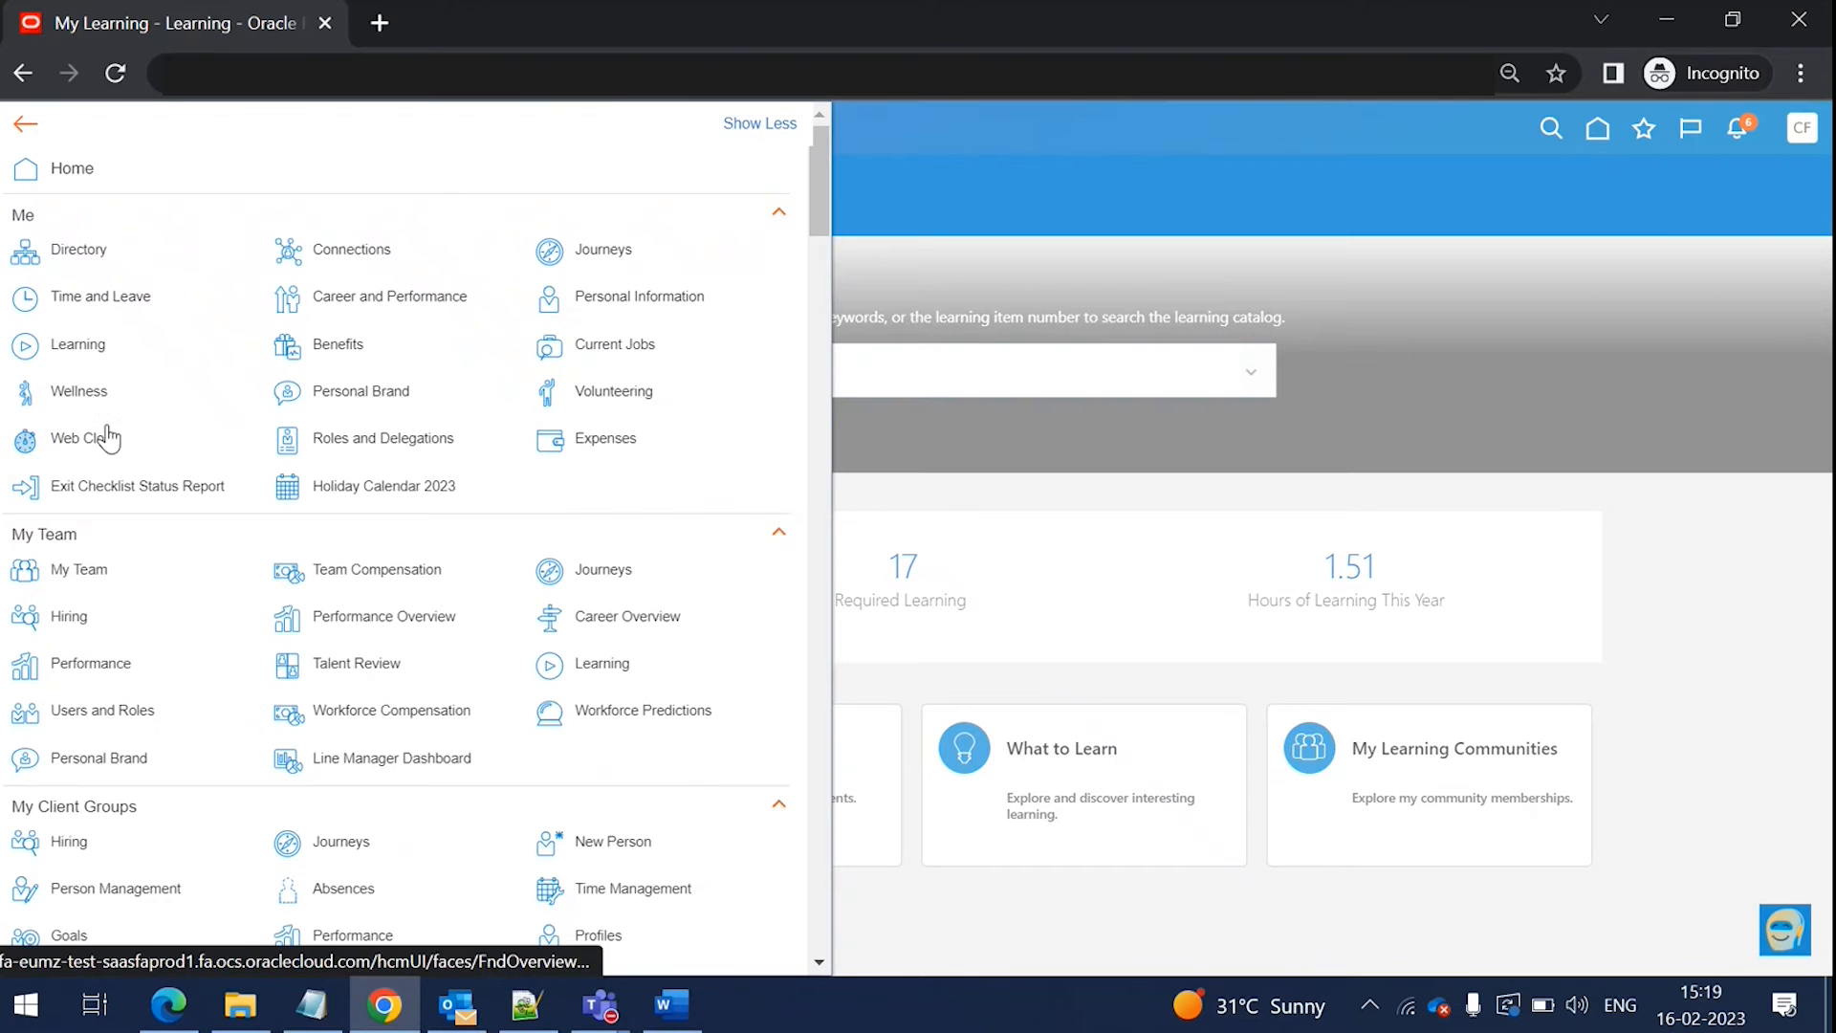
{"action": "key", "text": "ctrl+f"}
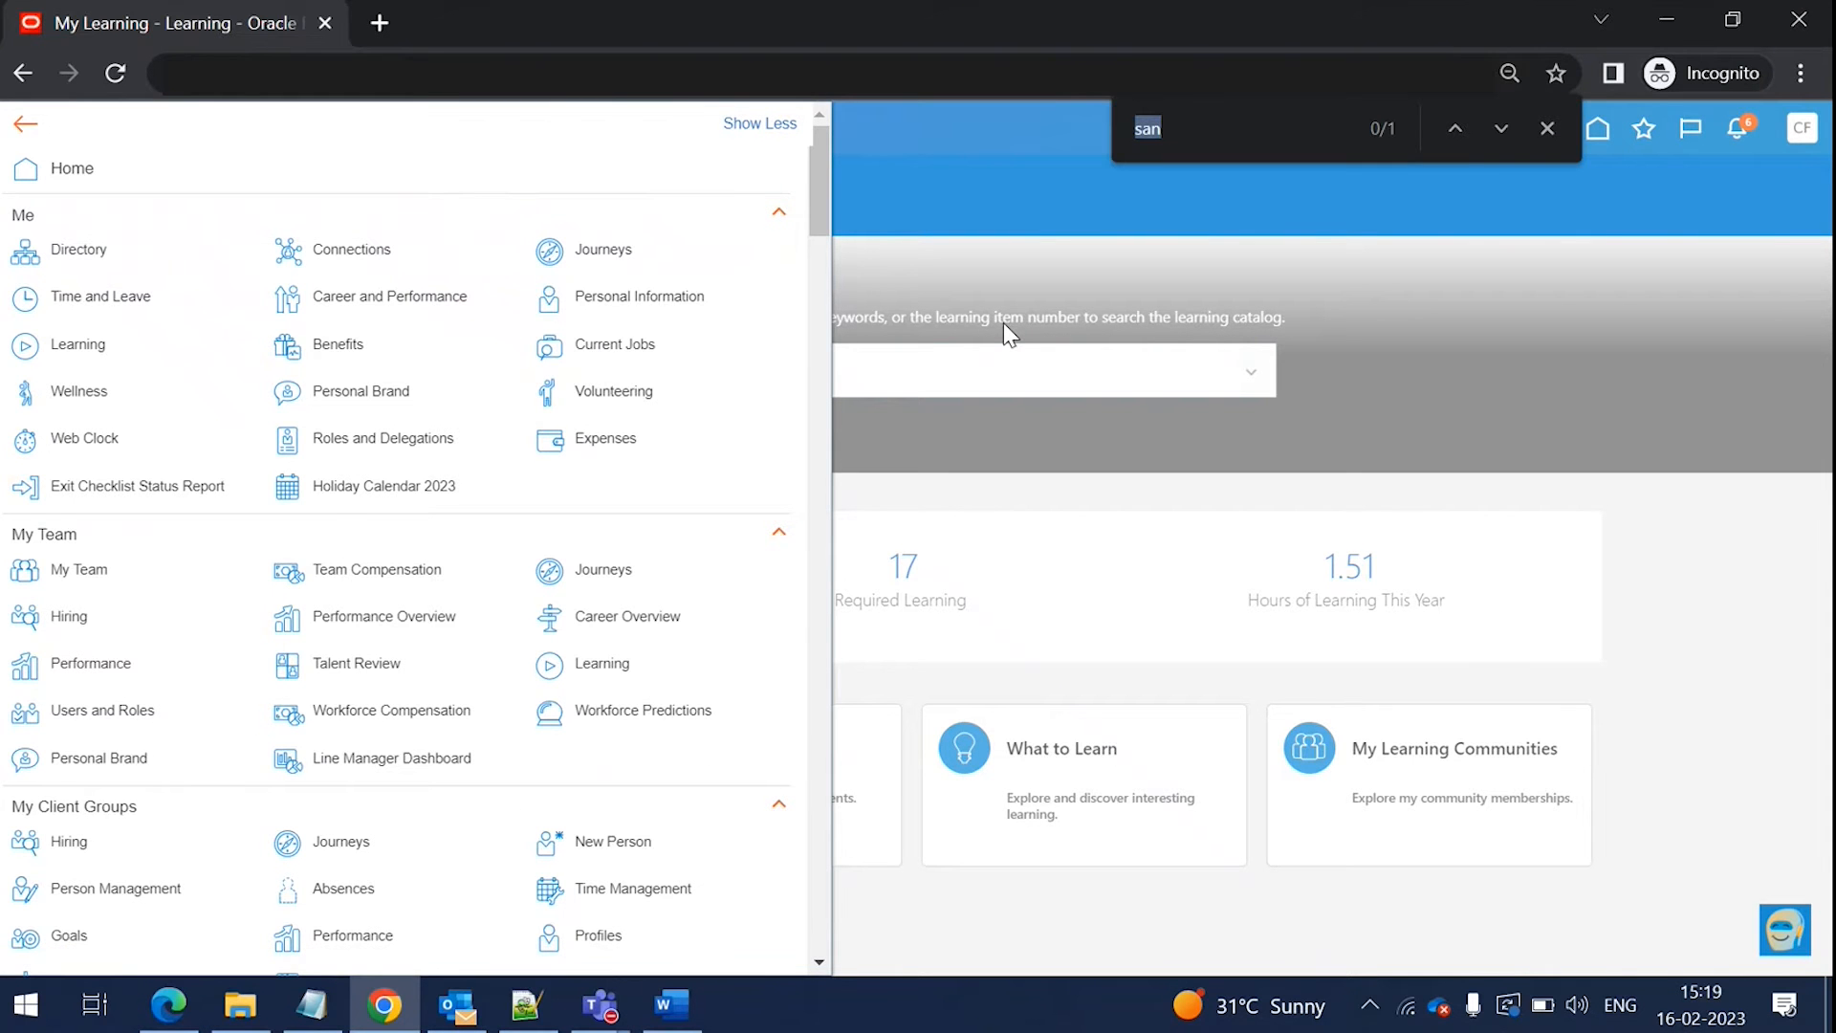
{"action": "key", "text": "Return"}
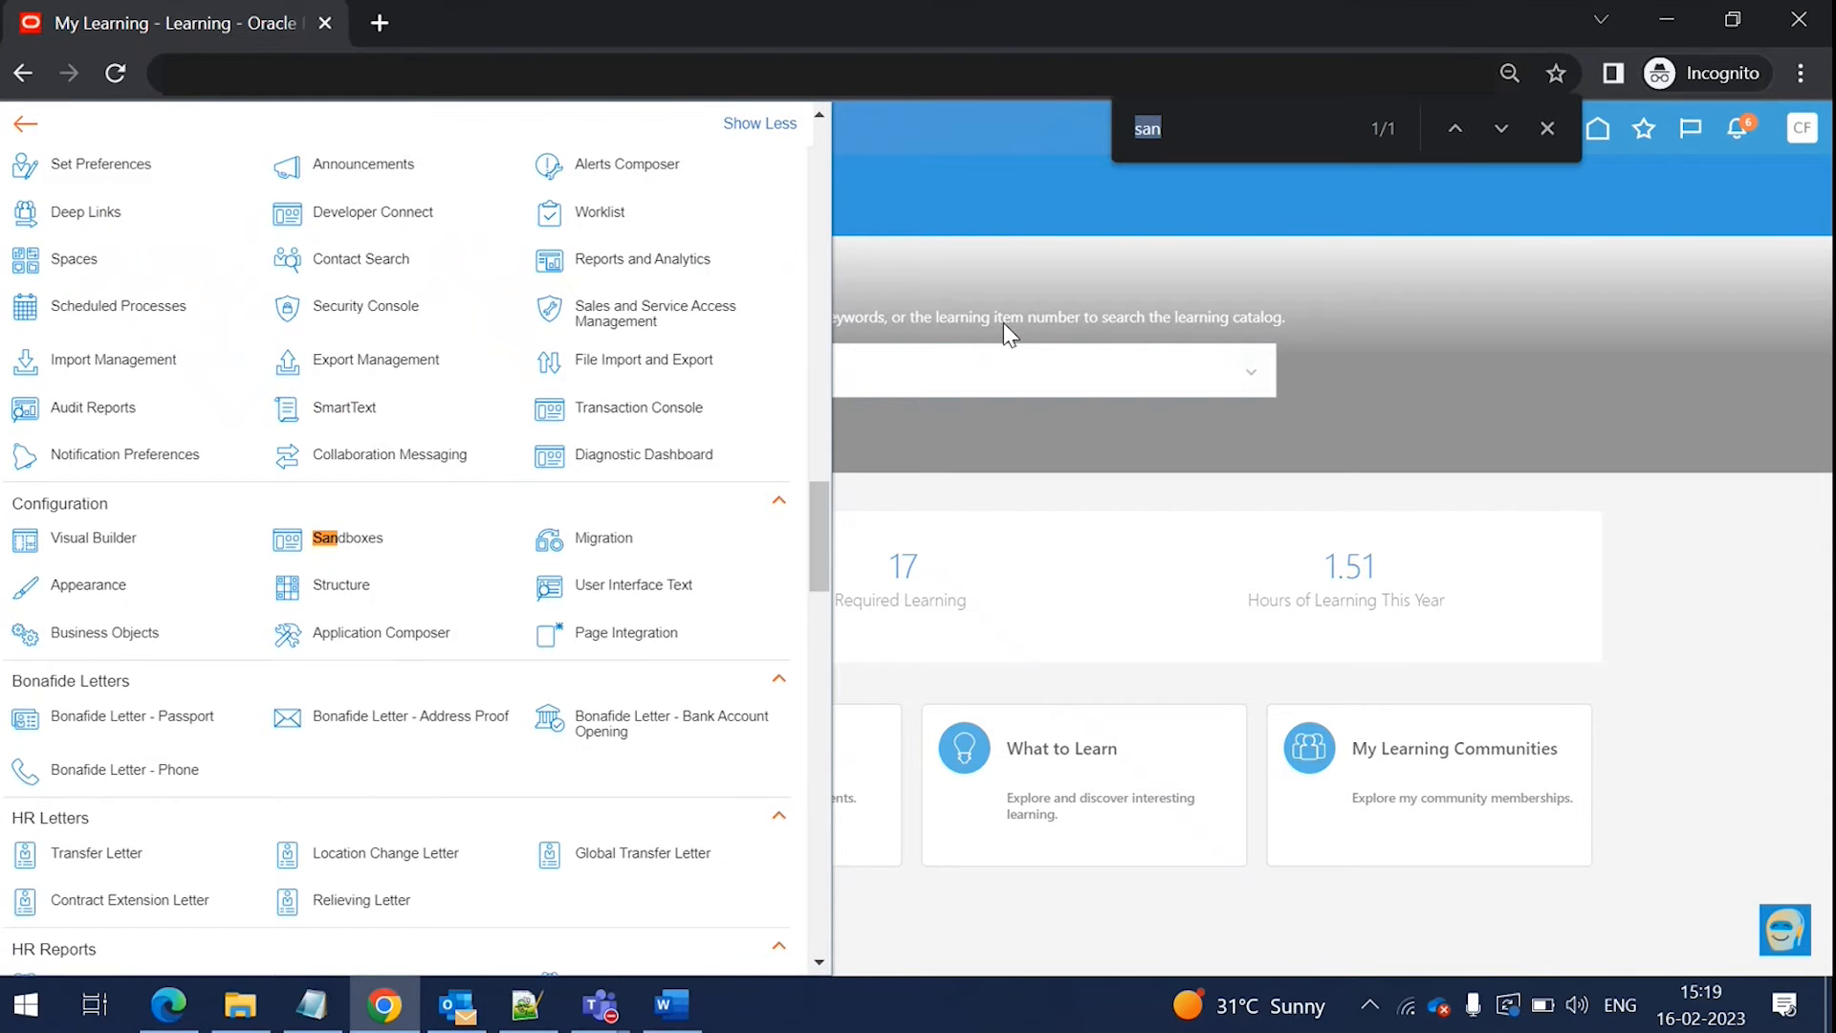
{"action": "left_click", "coordinate": [334, 538]}
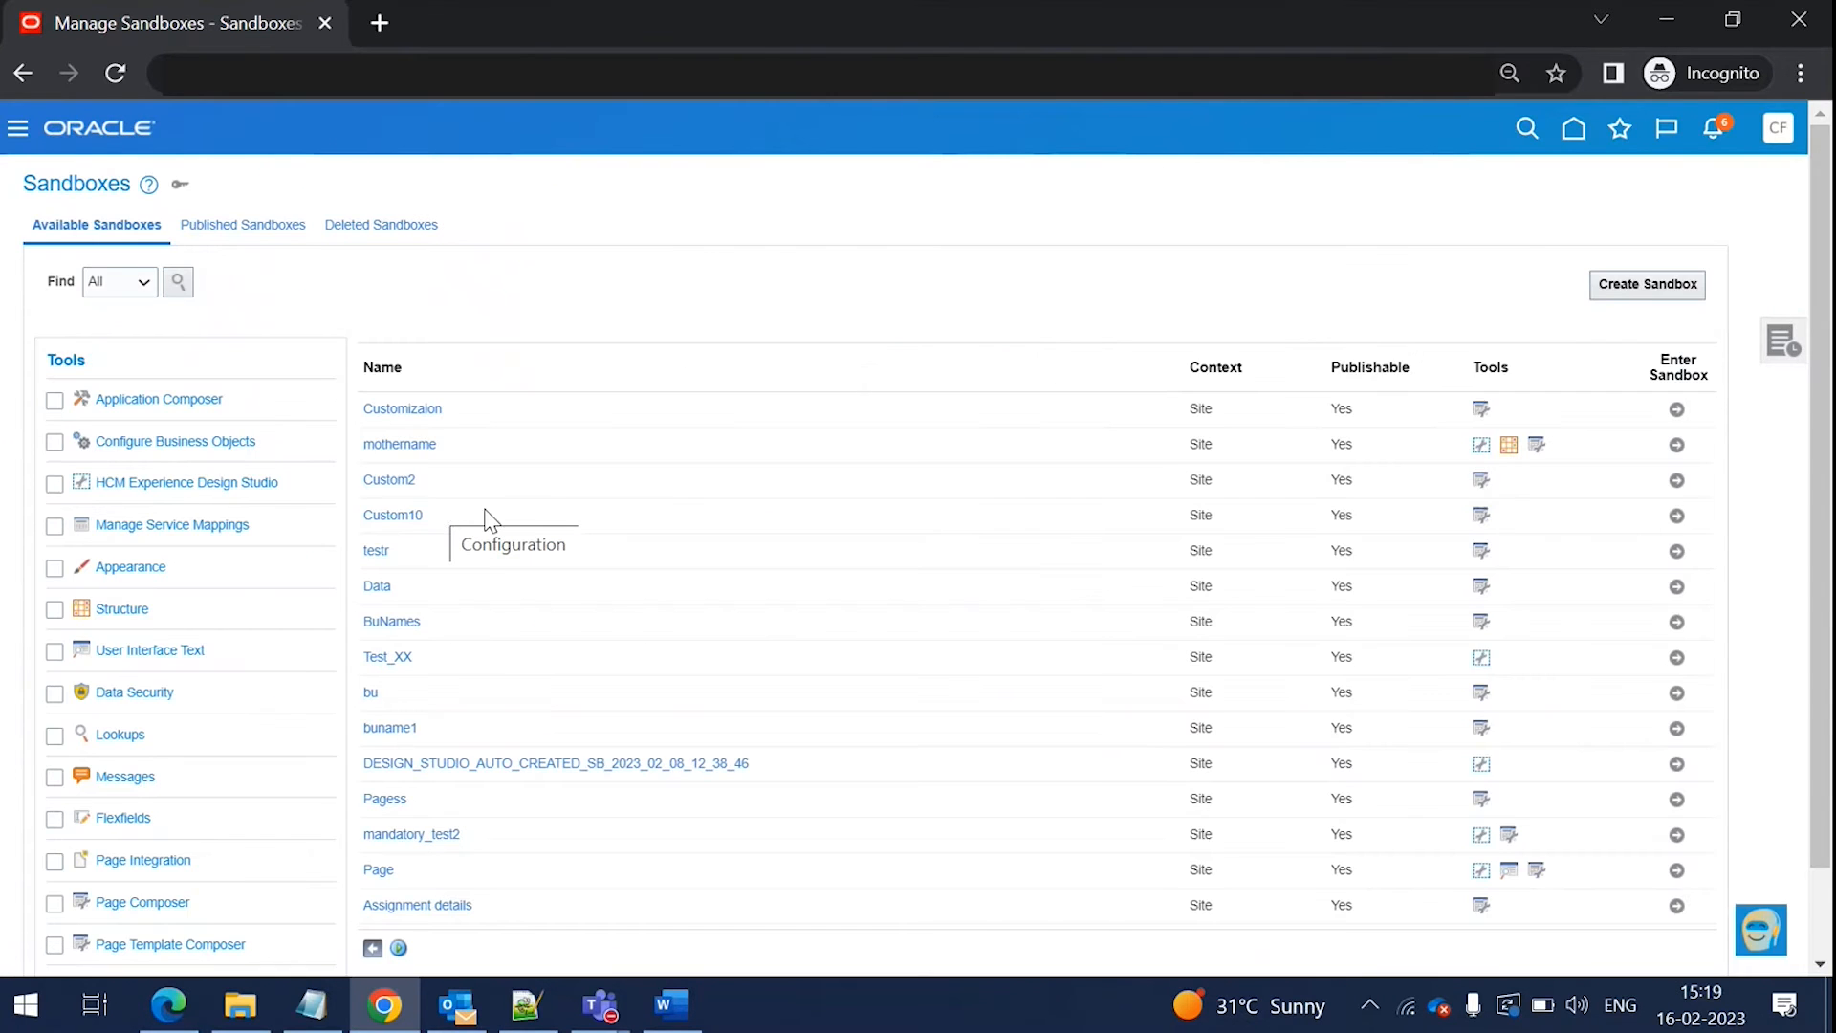
- Start a new publishable sandbox named CustomLearn and reuse that name as its description
{"action": "left_click", "coordinate": [1604, 296]}
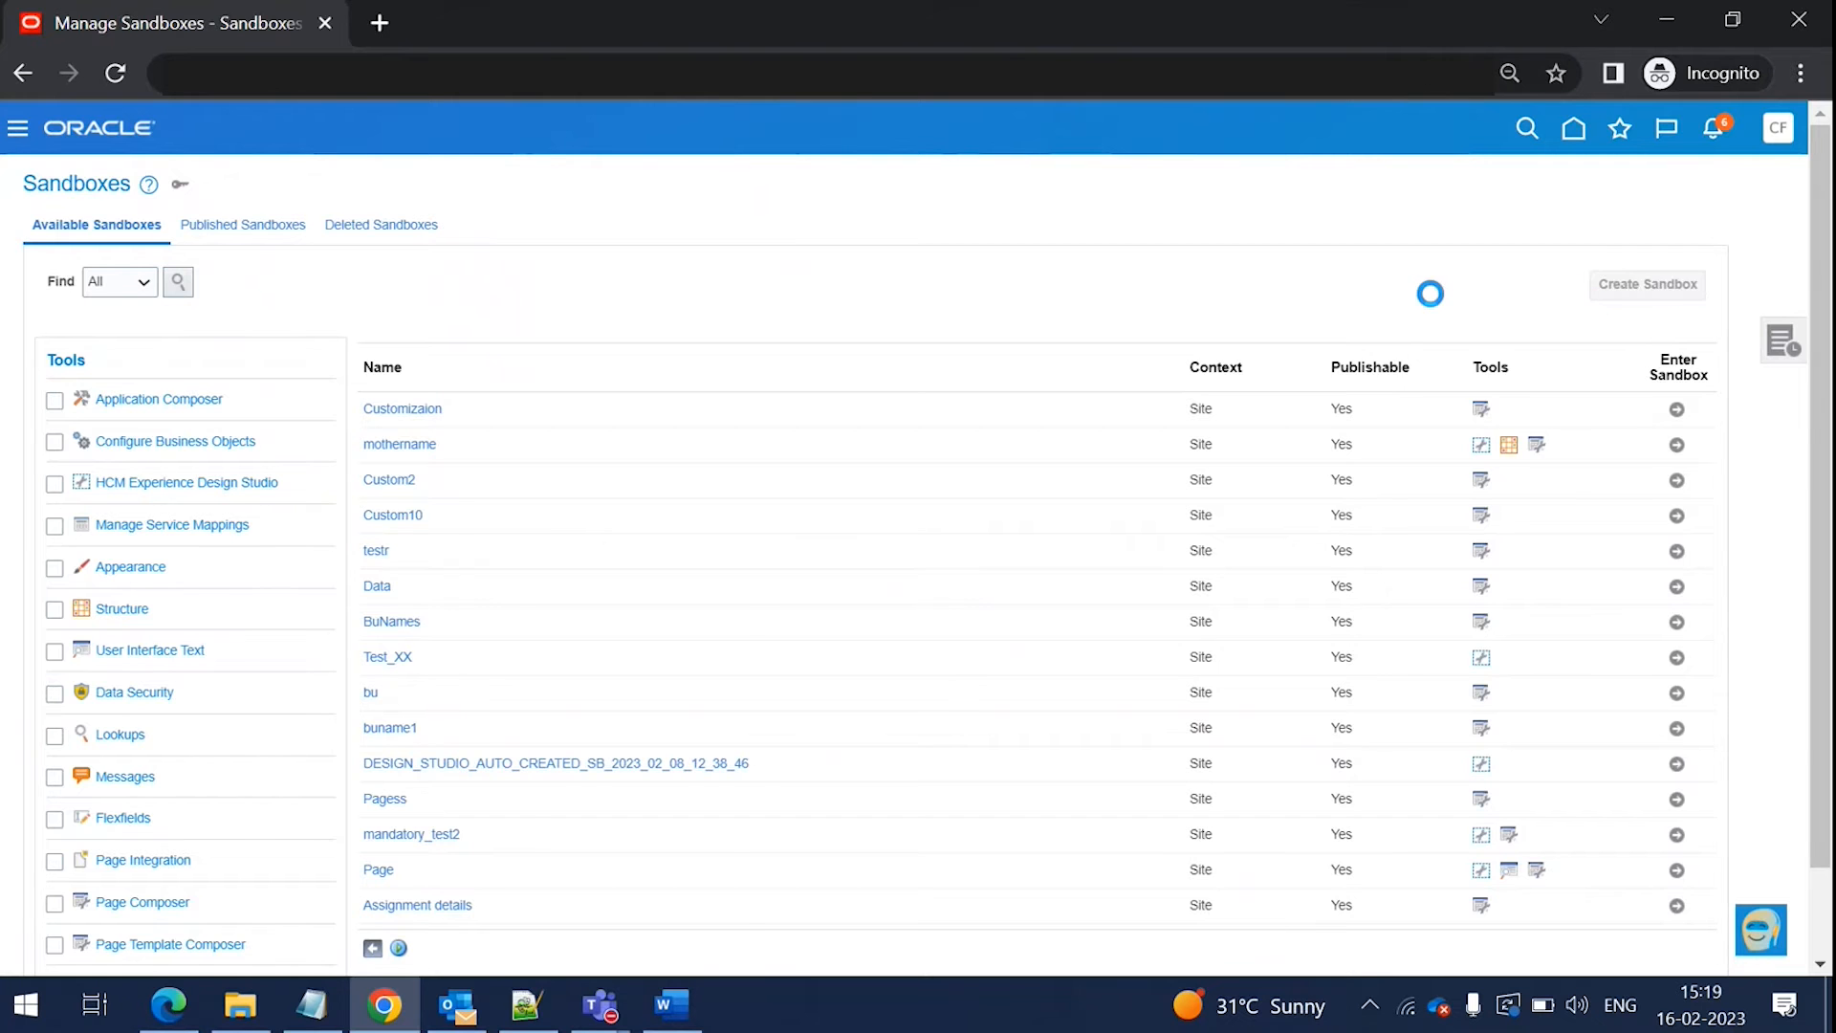
{"action": "left_click", "coordinate": [387, 244]}
{"action": "type", "text": "Custom"}
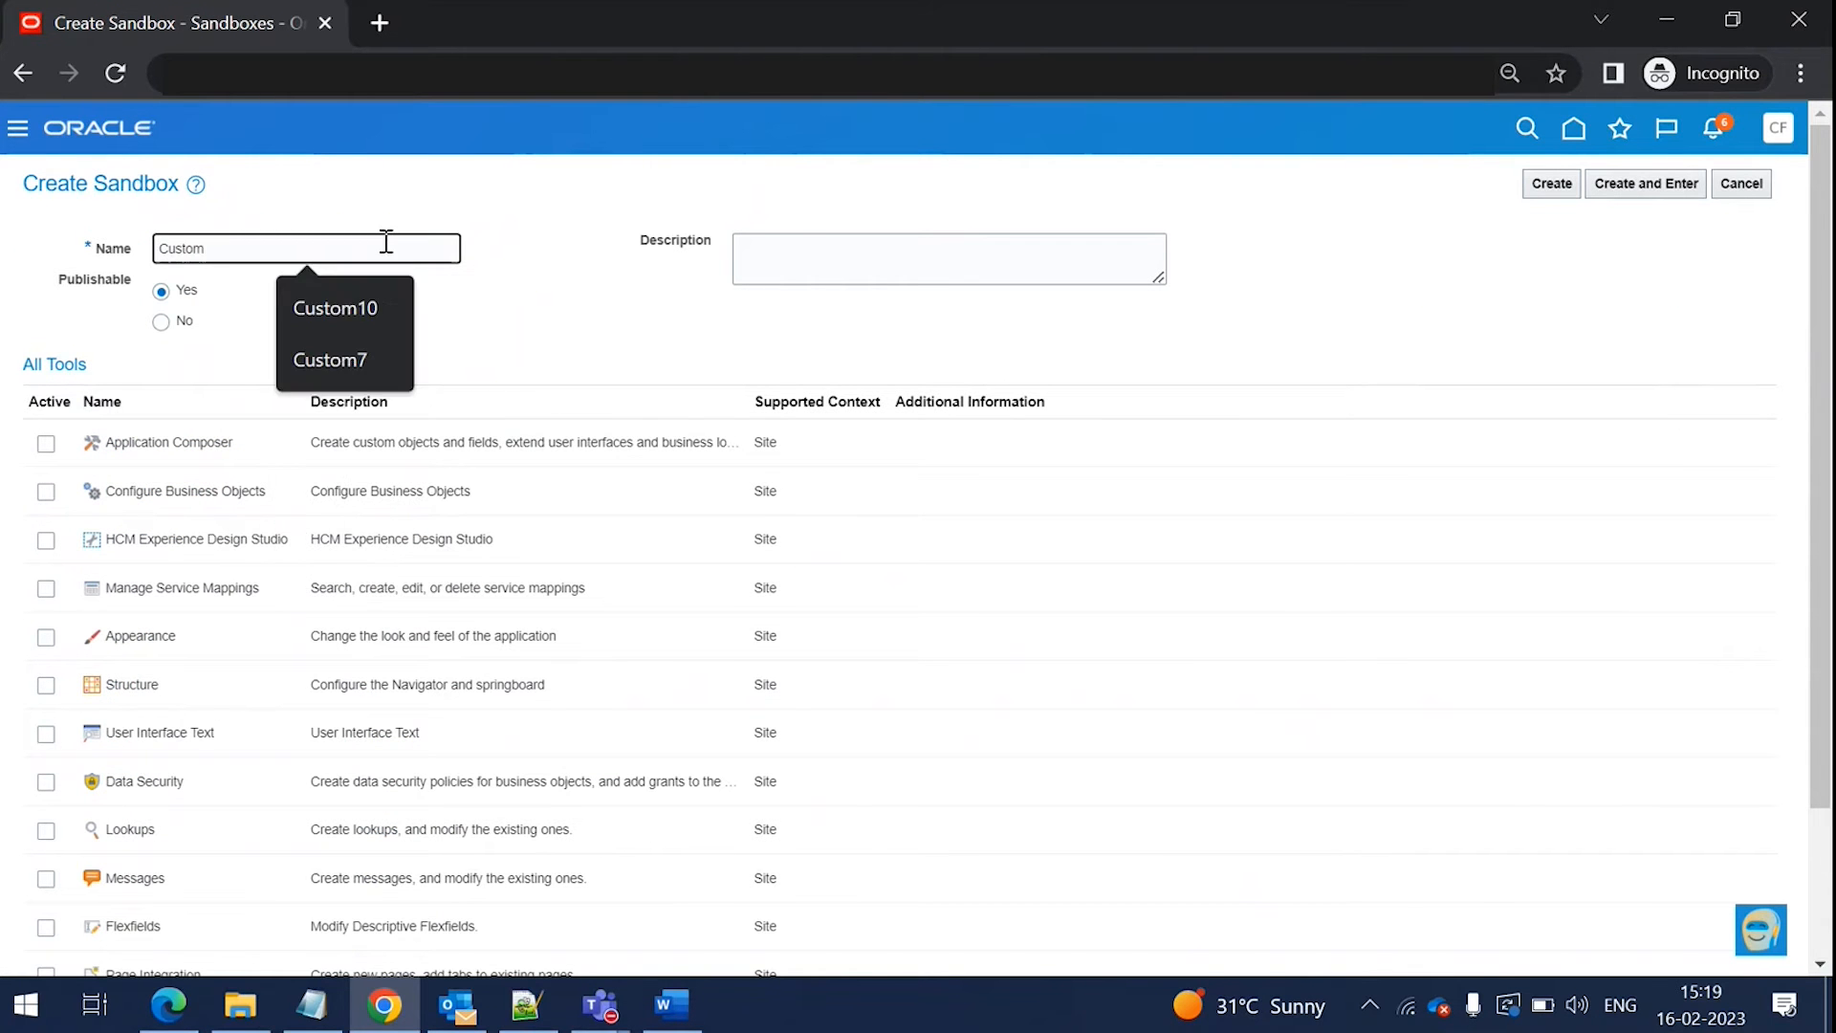
{"action": "type", "text": "Learn"}
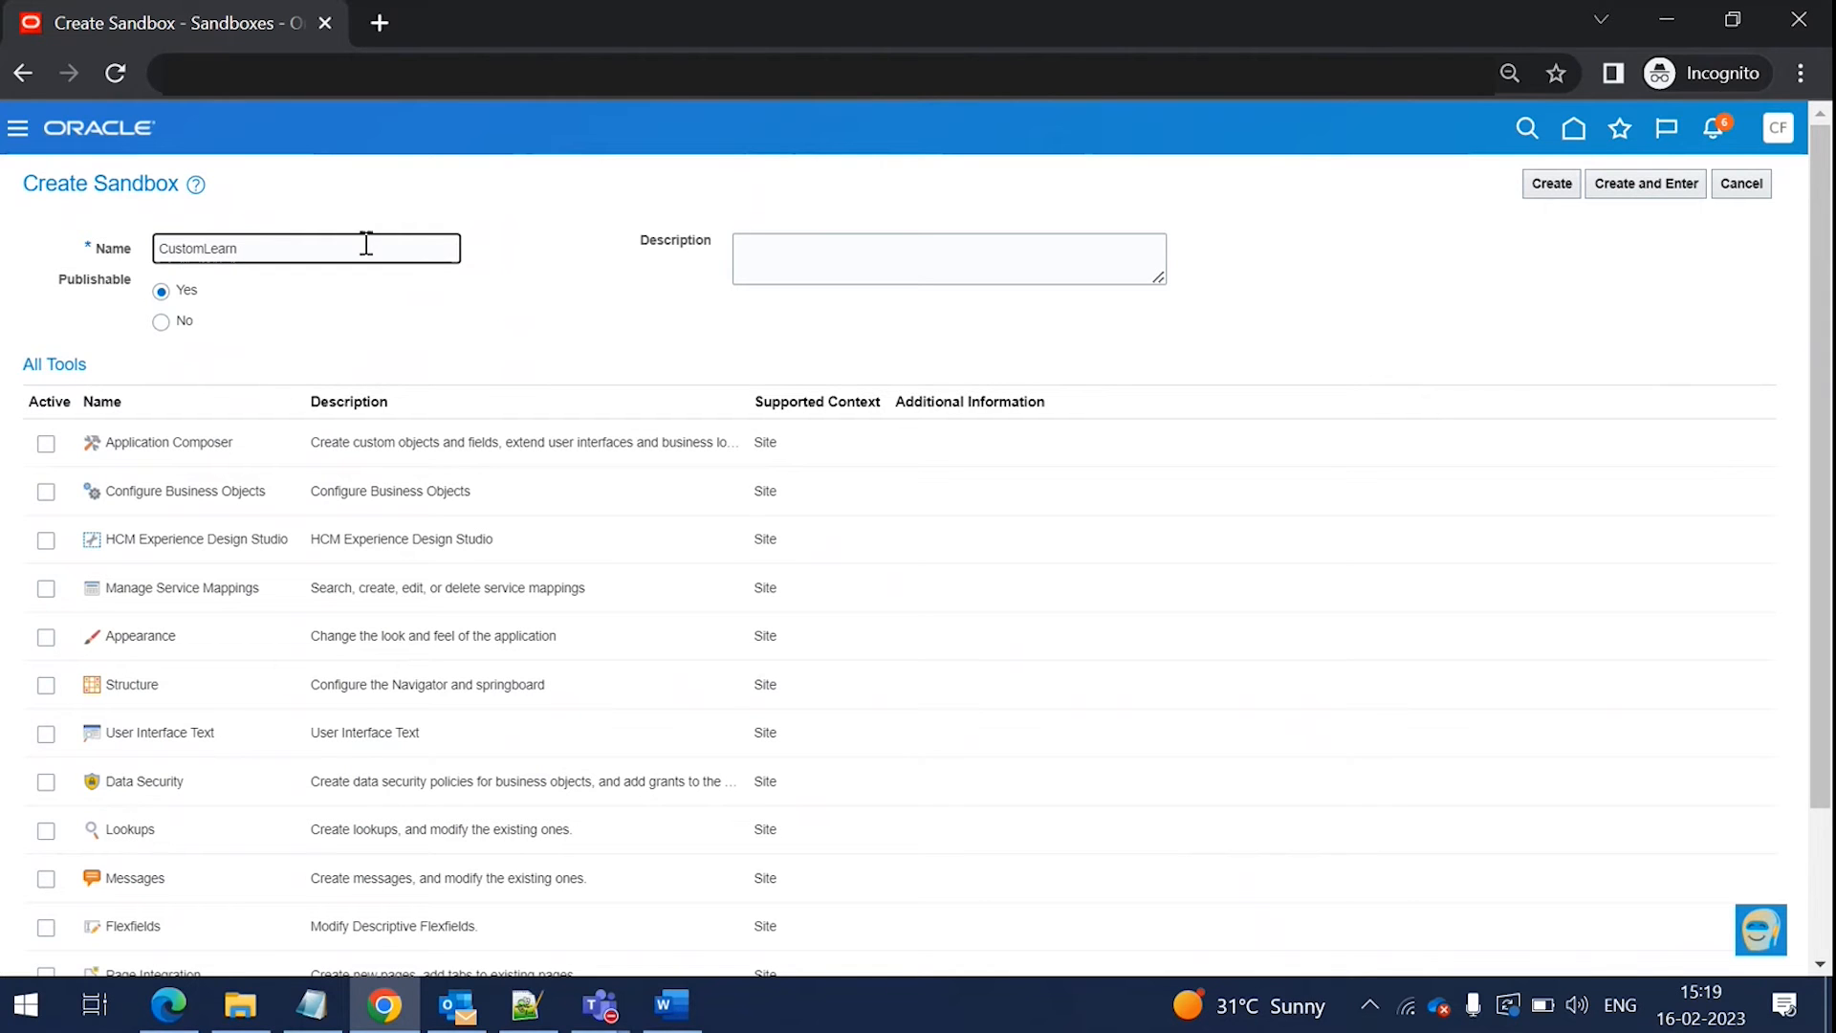
{"action": "left_click_drag", "start_coordinate": [365, 243], "coordinate": [137, 306]}
{"action": "key", "text": "ctrl+c"}
{"action": "left_click", "coordinate": [780, 246]}
{"action": "key", "text": "ctrl+v"}
{"action": "left_click", "coordinate": [586, 317]}
- Activate Page Composer for the CustomLearn sandbox, then create and enter the sandbox
{"action": "scroll", "coordinate": [4, 698], "scroll_direction": "down", "scroll_amount": 3}
{"action": "scroll", "coordinate": [4, 698], "scroll_direction": "down", "scroll_amount": 1}
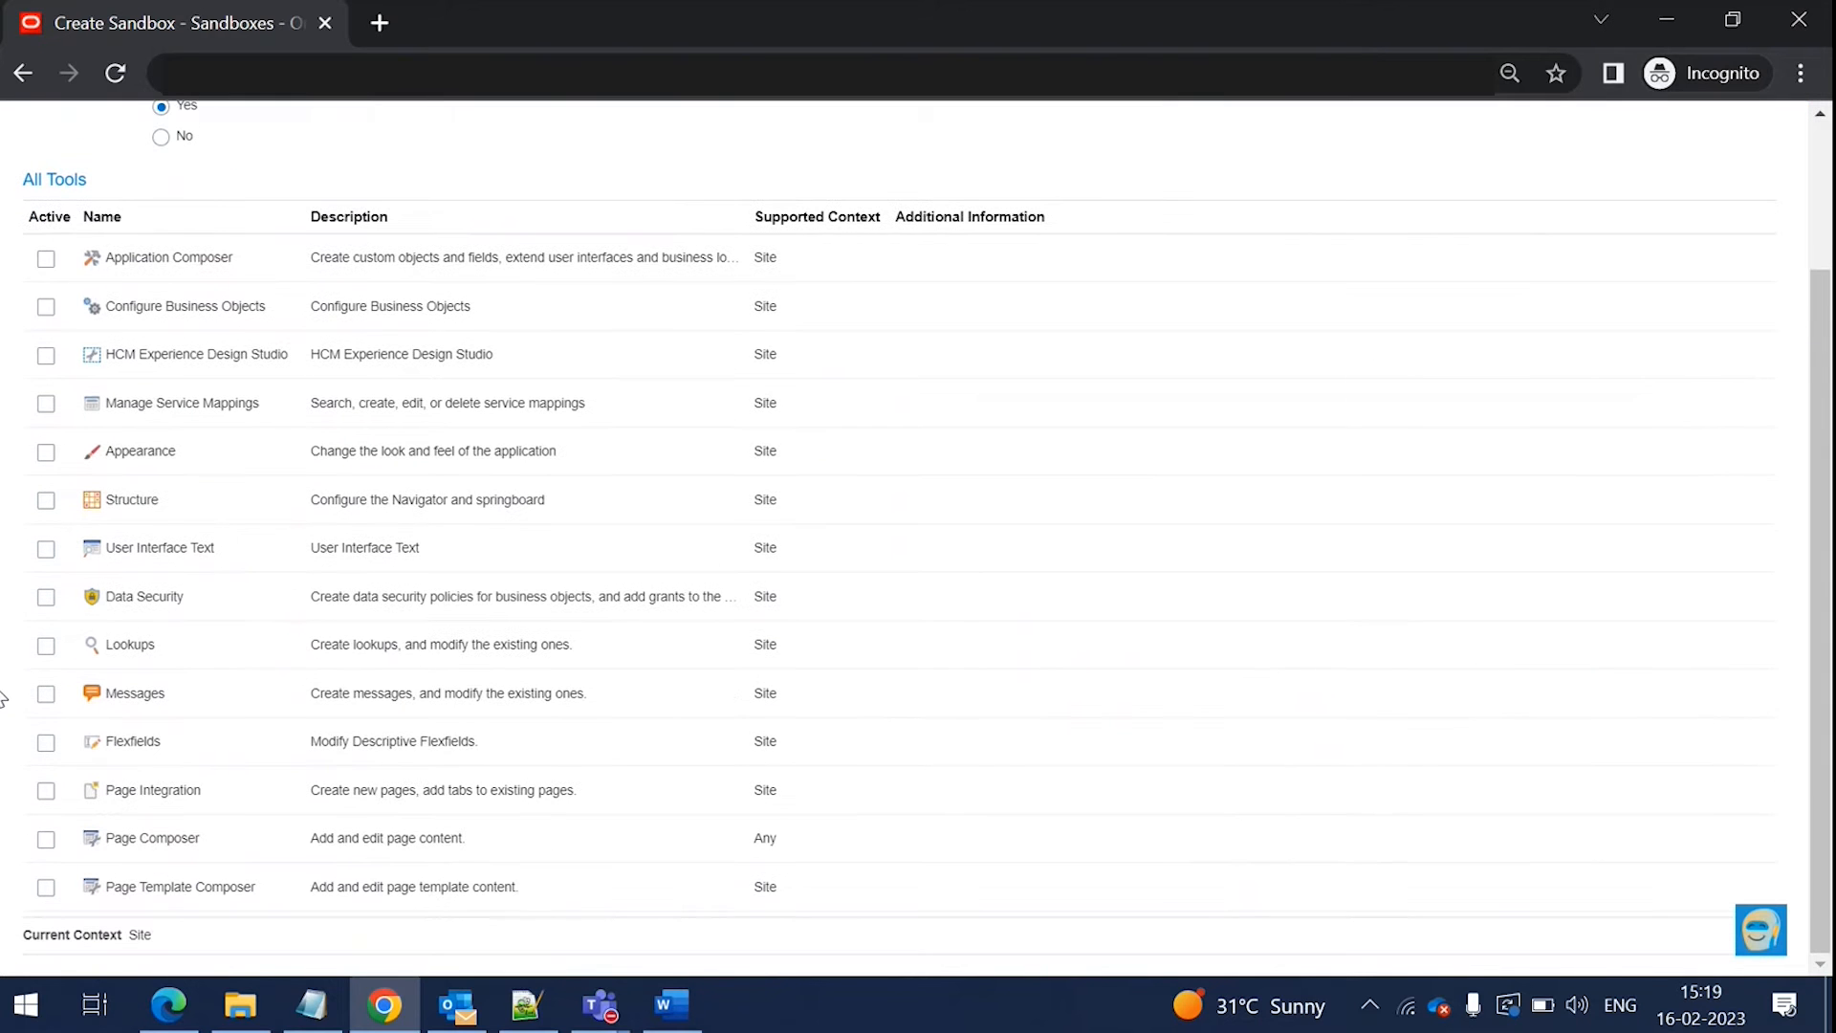
{"action": "left_click", "coordinate": [46, 839]}
{"action": "left_click", "coordinate": [1669, 189]}
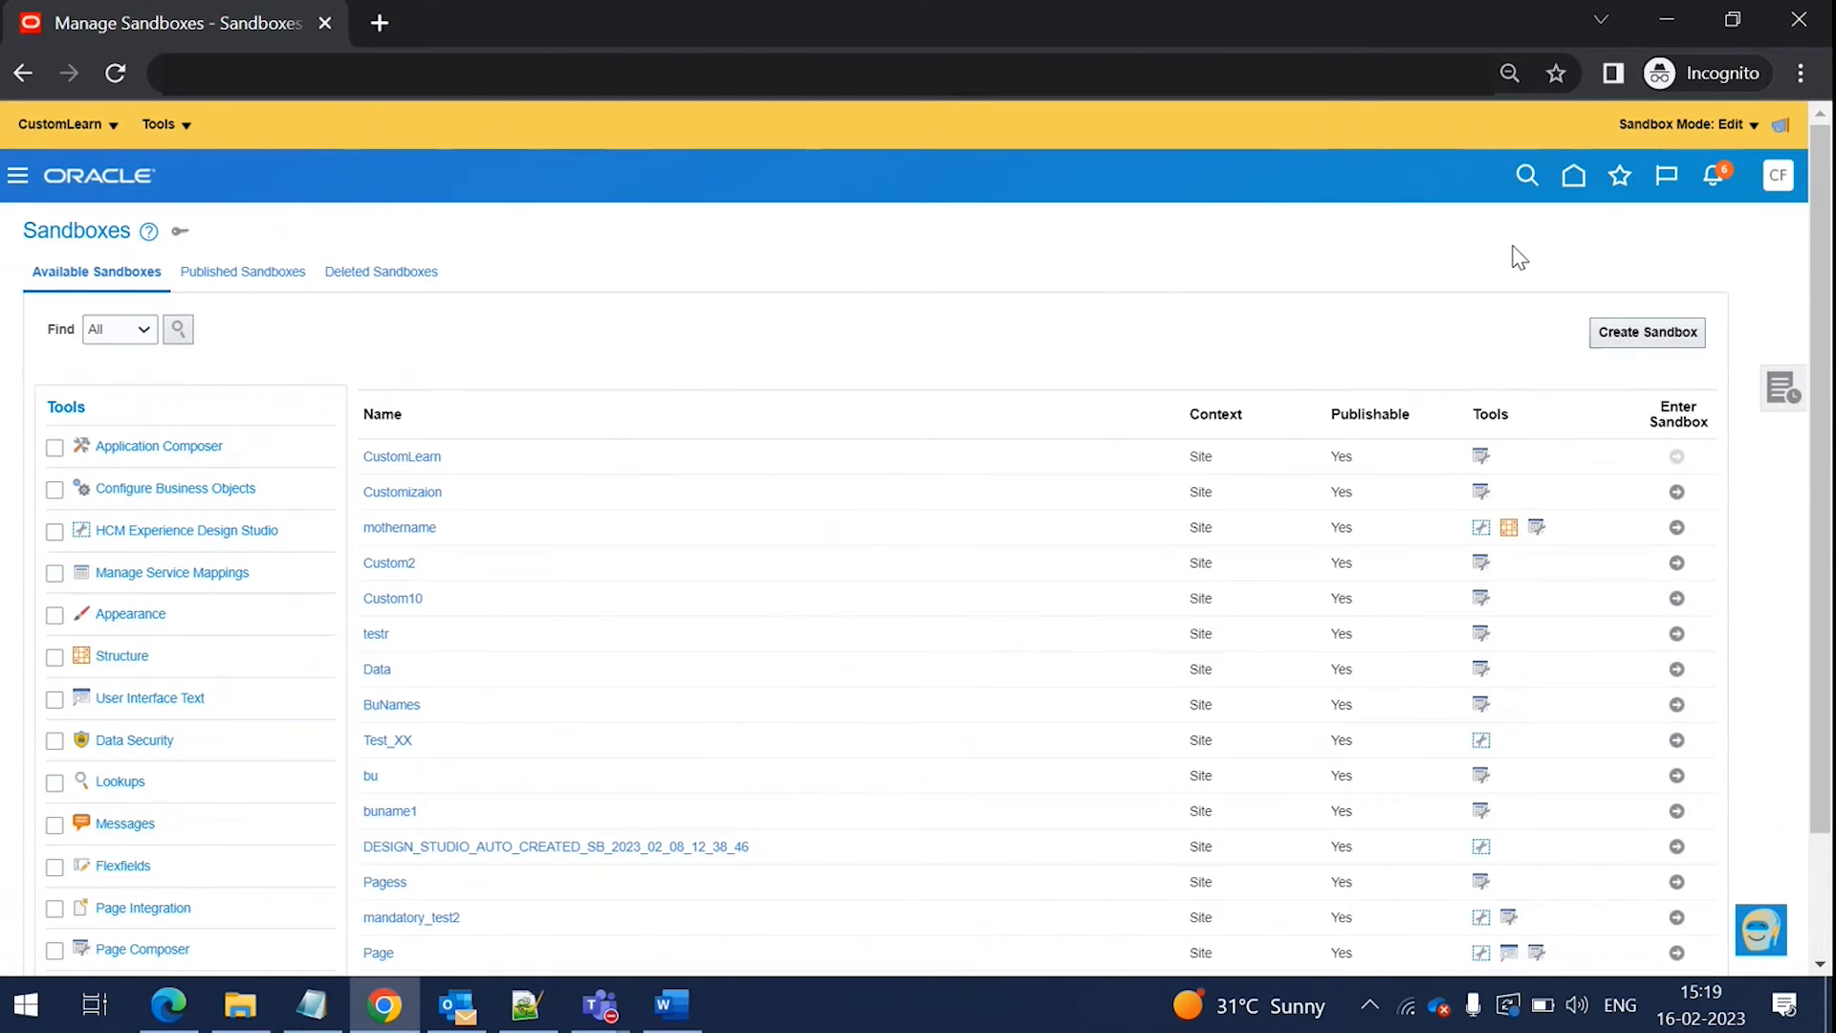
- Open the Learning page in Structure view, enlarge the structure pane and open the shared component around the learning totals for editing
{"action": "left_click", "coordinate": [1573, 177]}
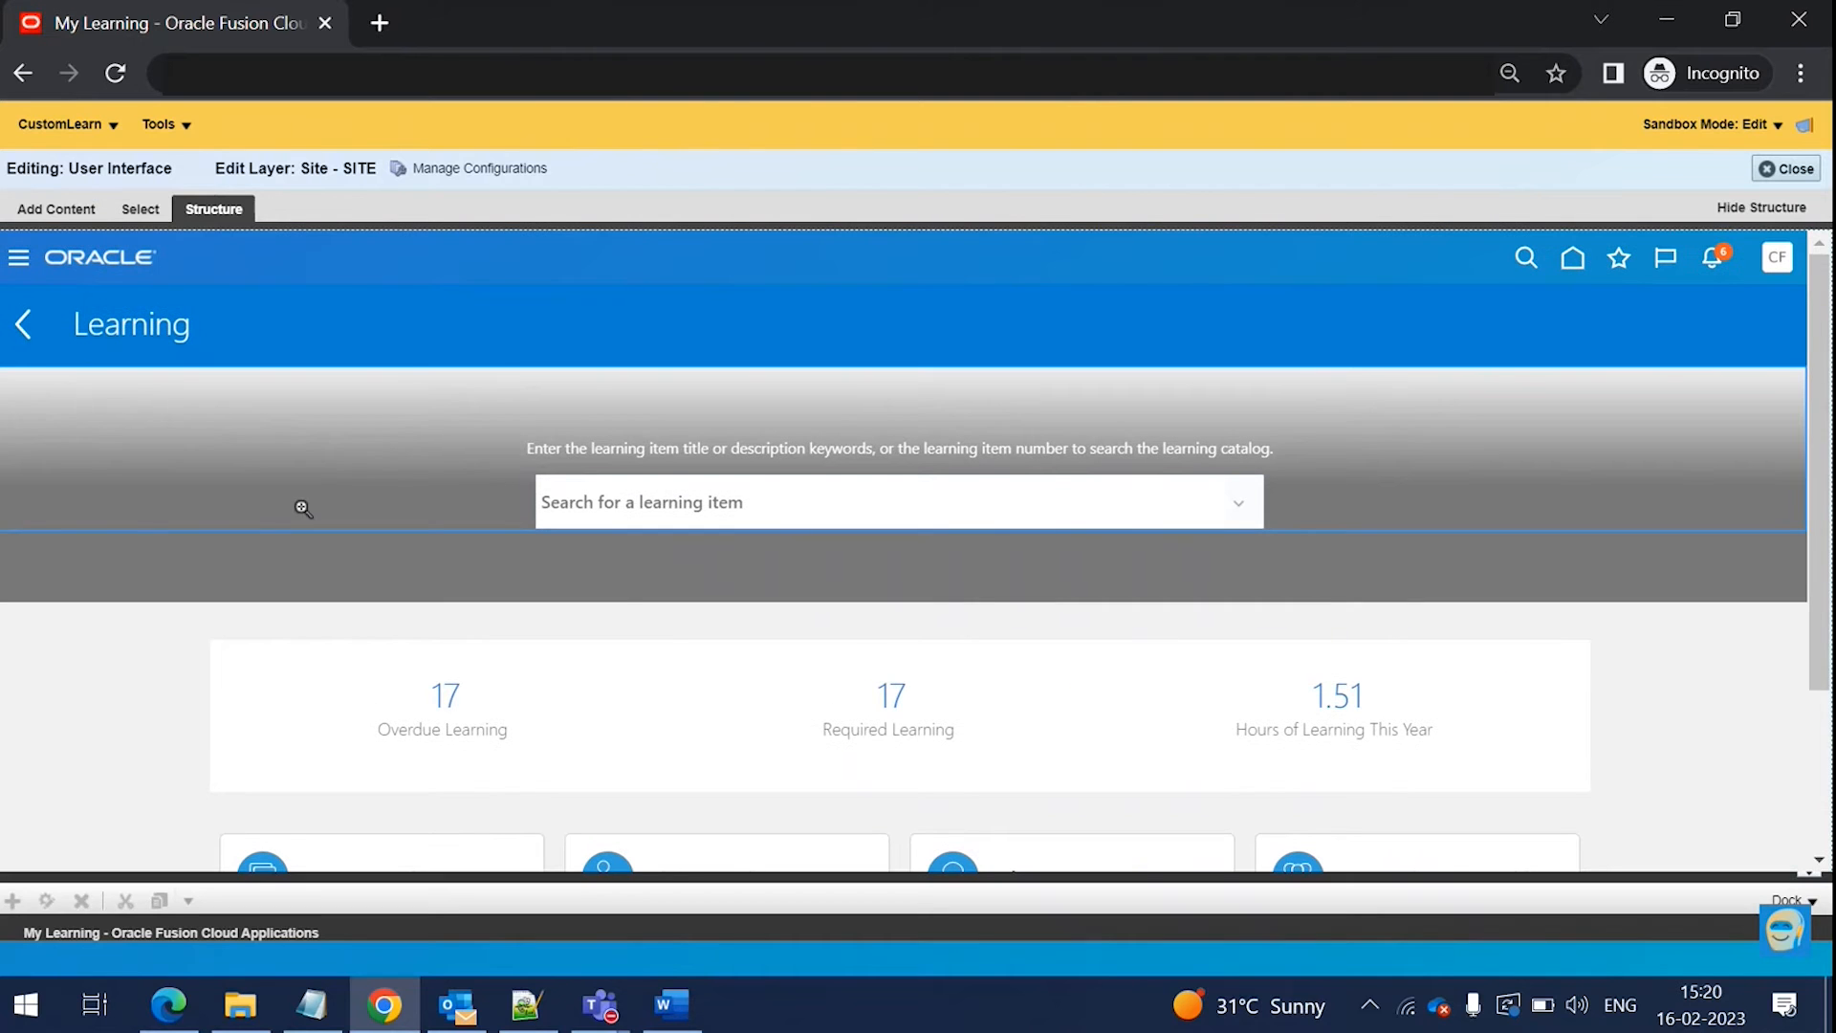
{"action": "scroll", "coordinate": [1779, 631], "scroll_direction": "down", "scroll_amount": 2}
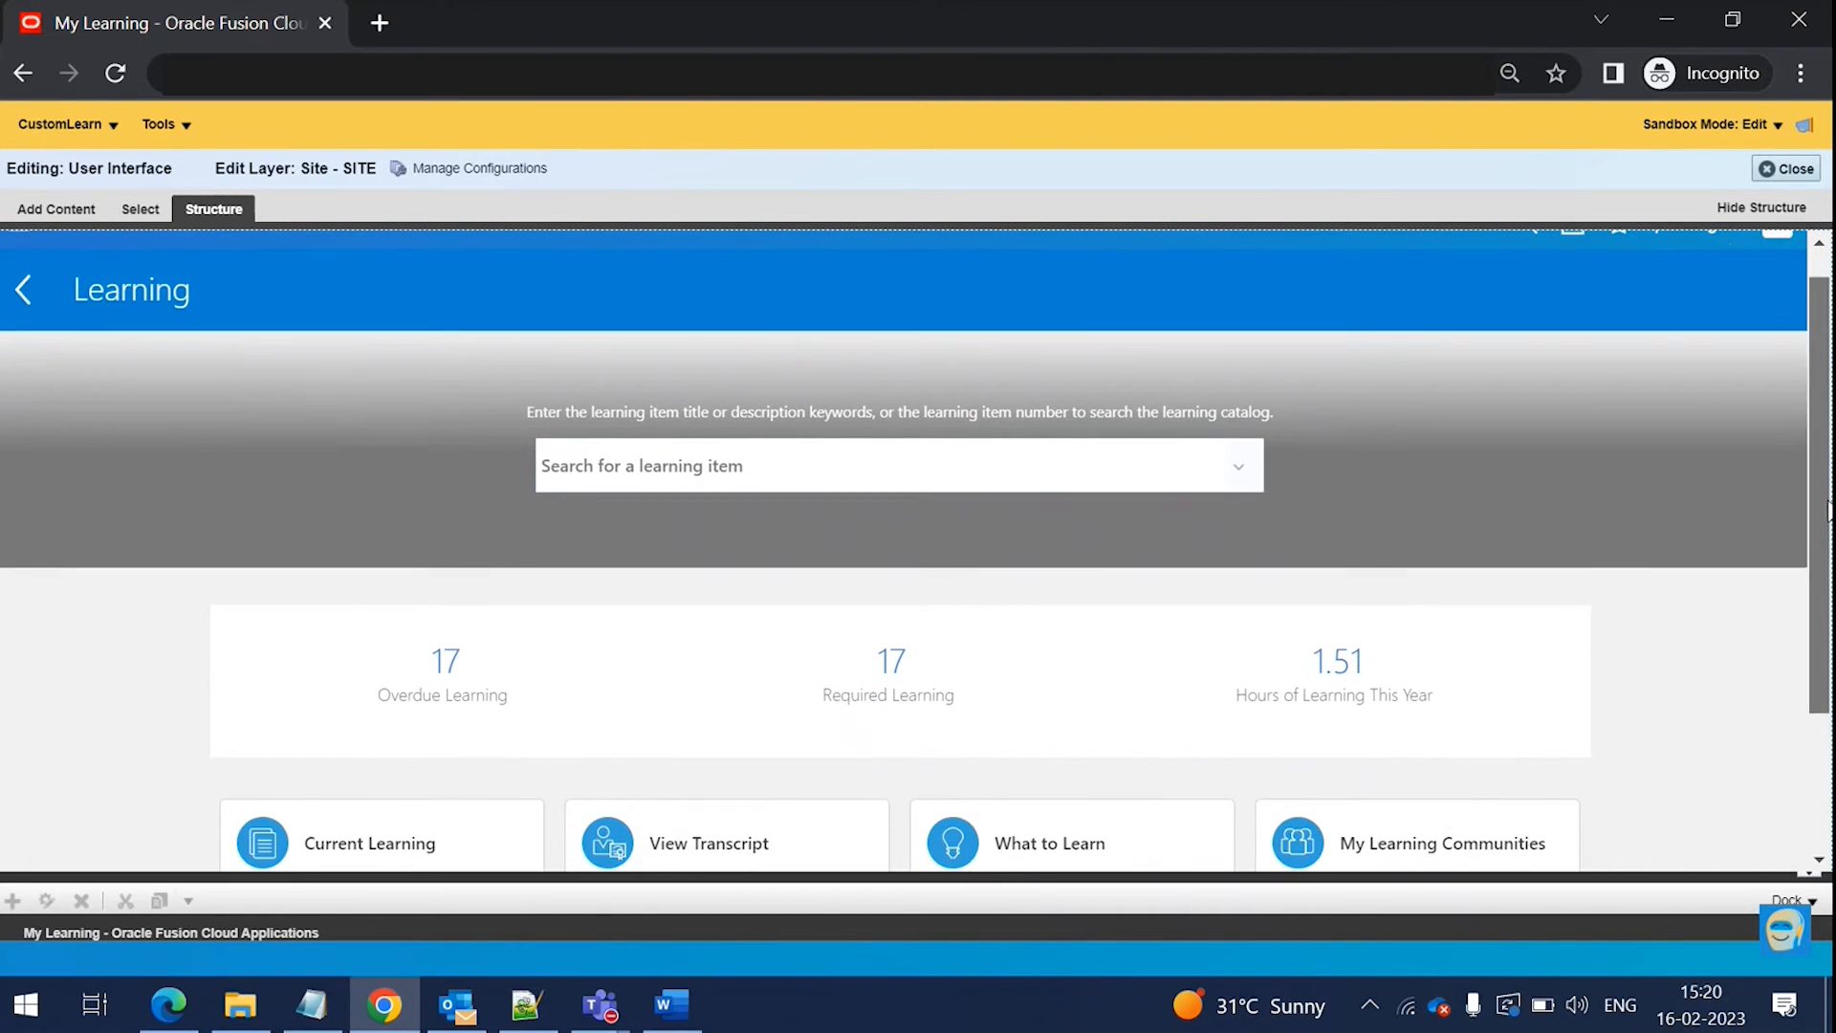
{"action": "left_click_drag", "start_coordinate": [884, 875], "coordinate": [856, 627]}
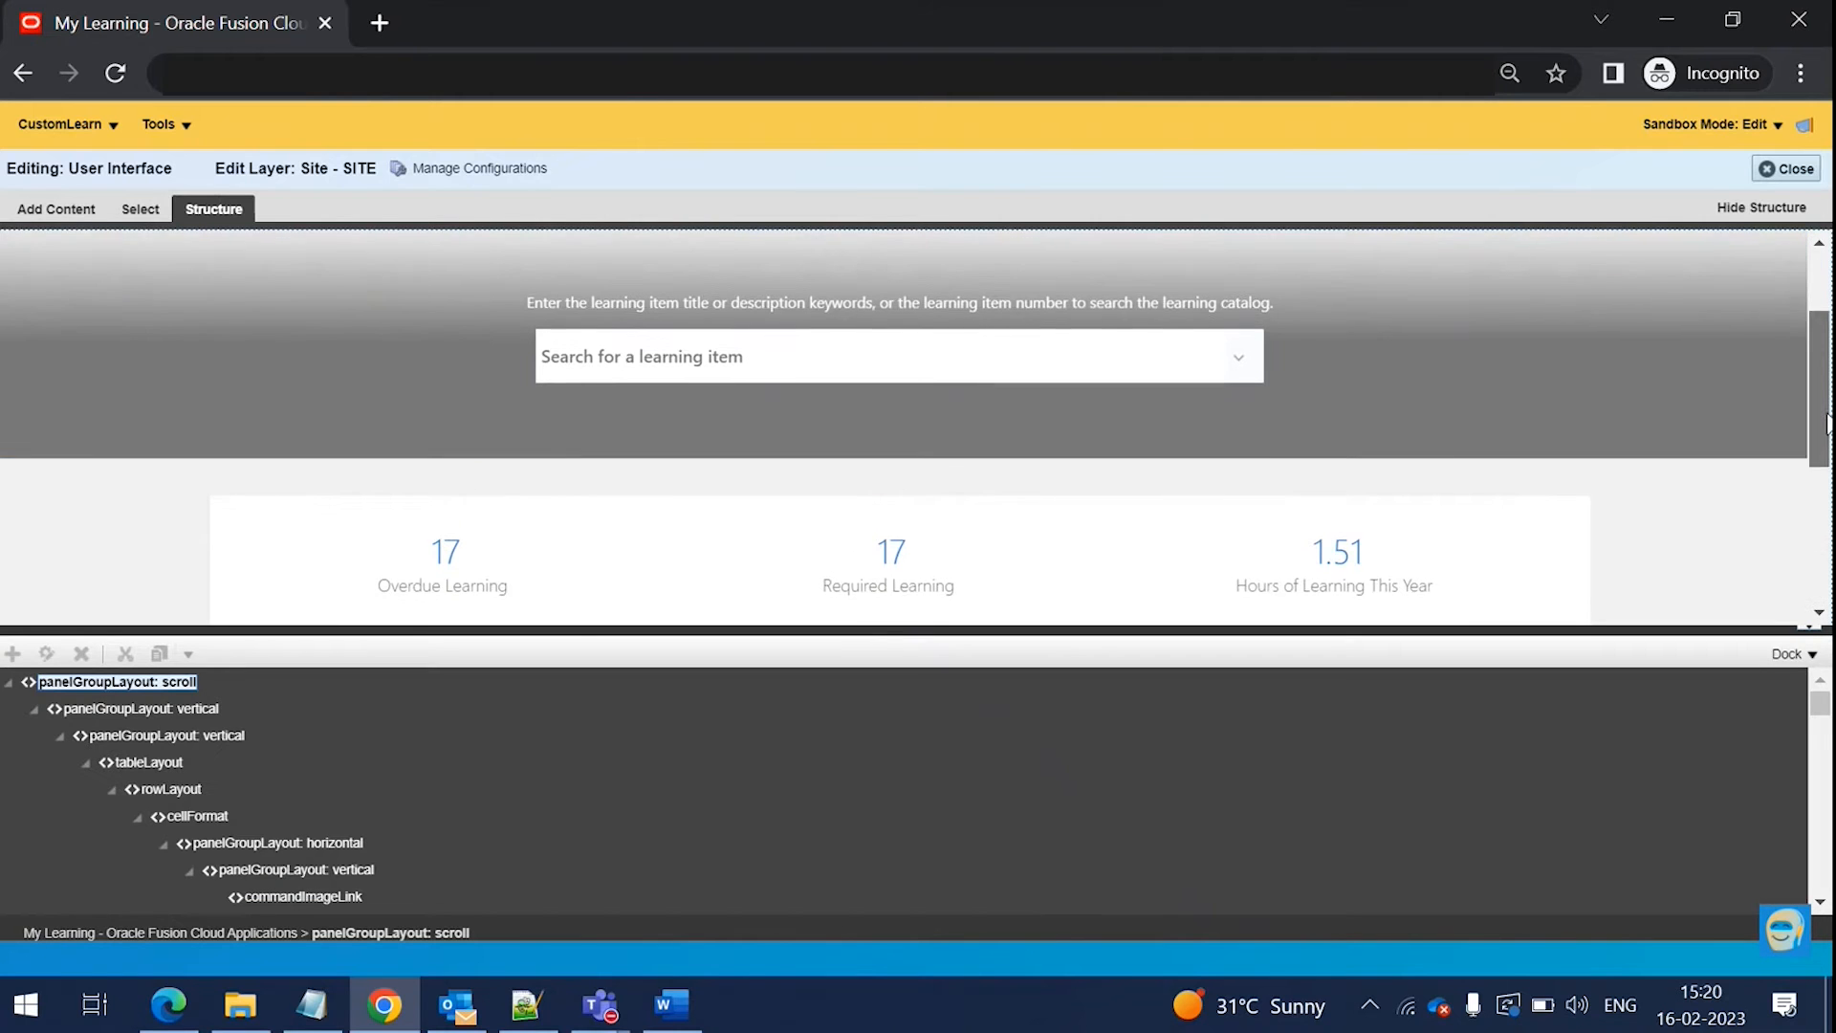
{"action": "scroll", "coordinate": [1818, 430], "scroll_direction": "down", "scroll_amount": 1}
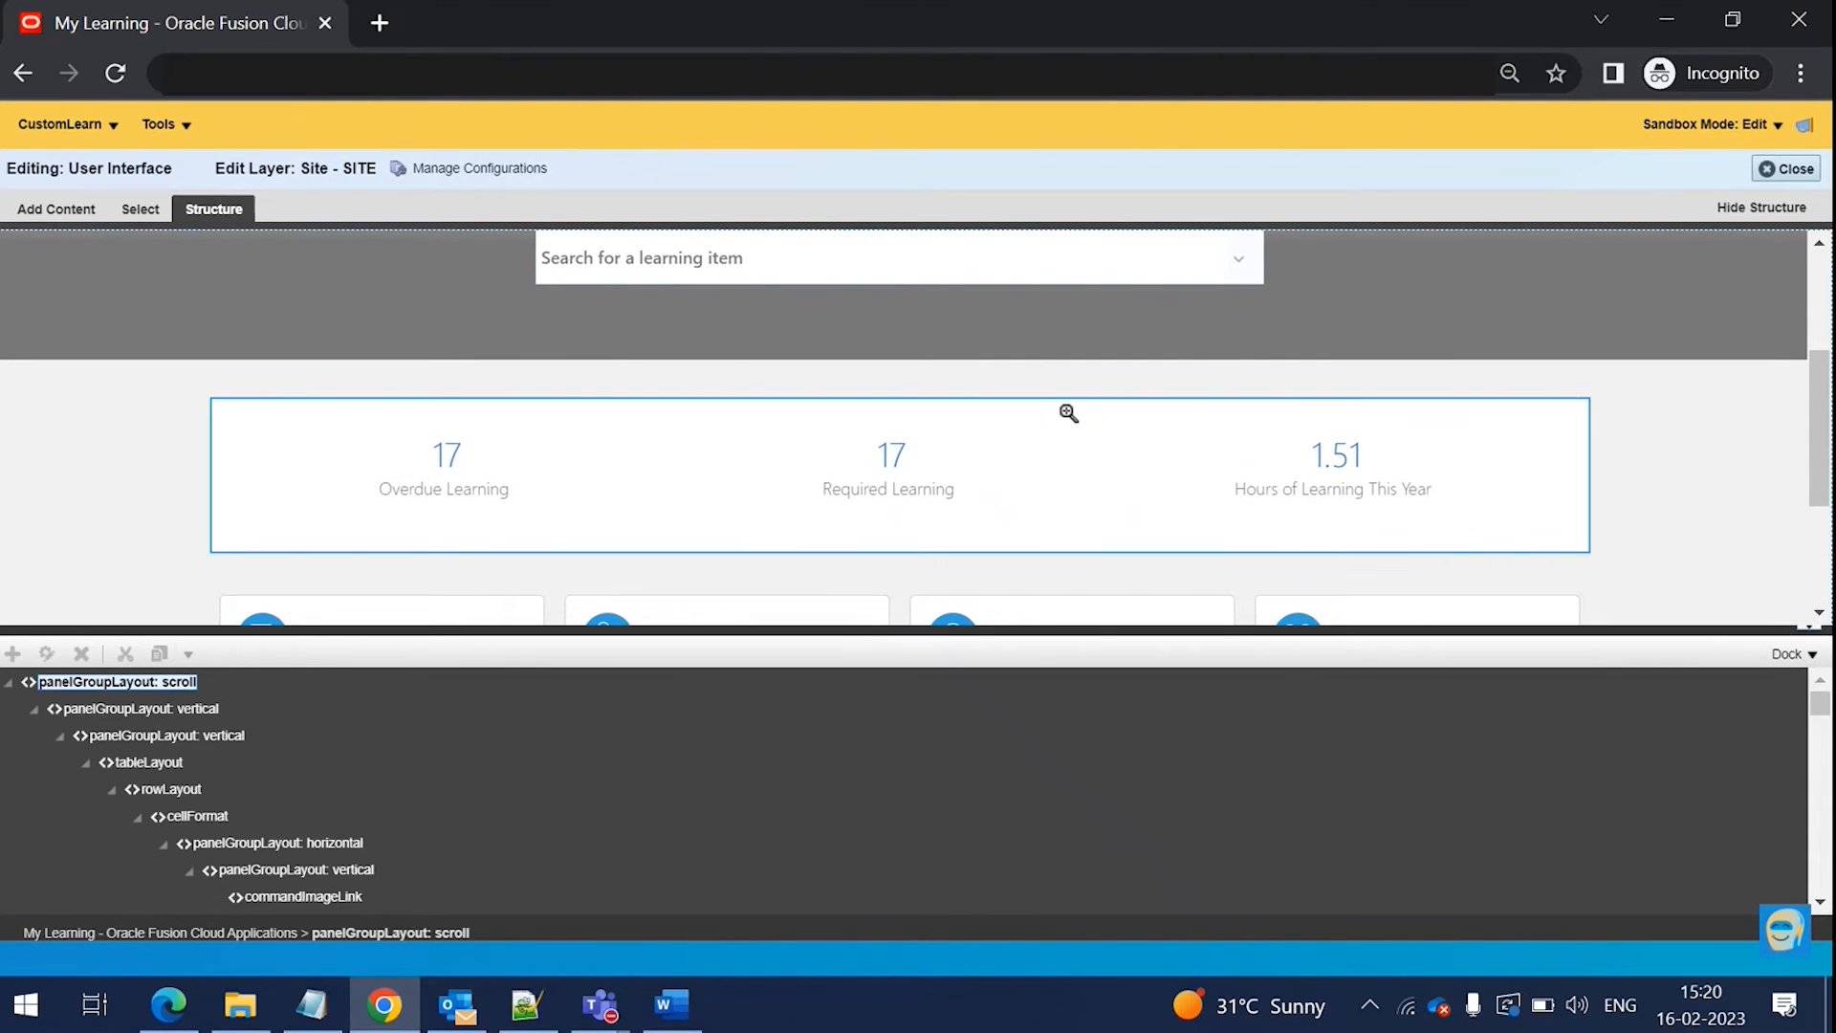
{"action": "left_click", "coordinate": [1069, 413]}
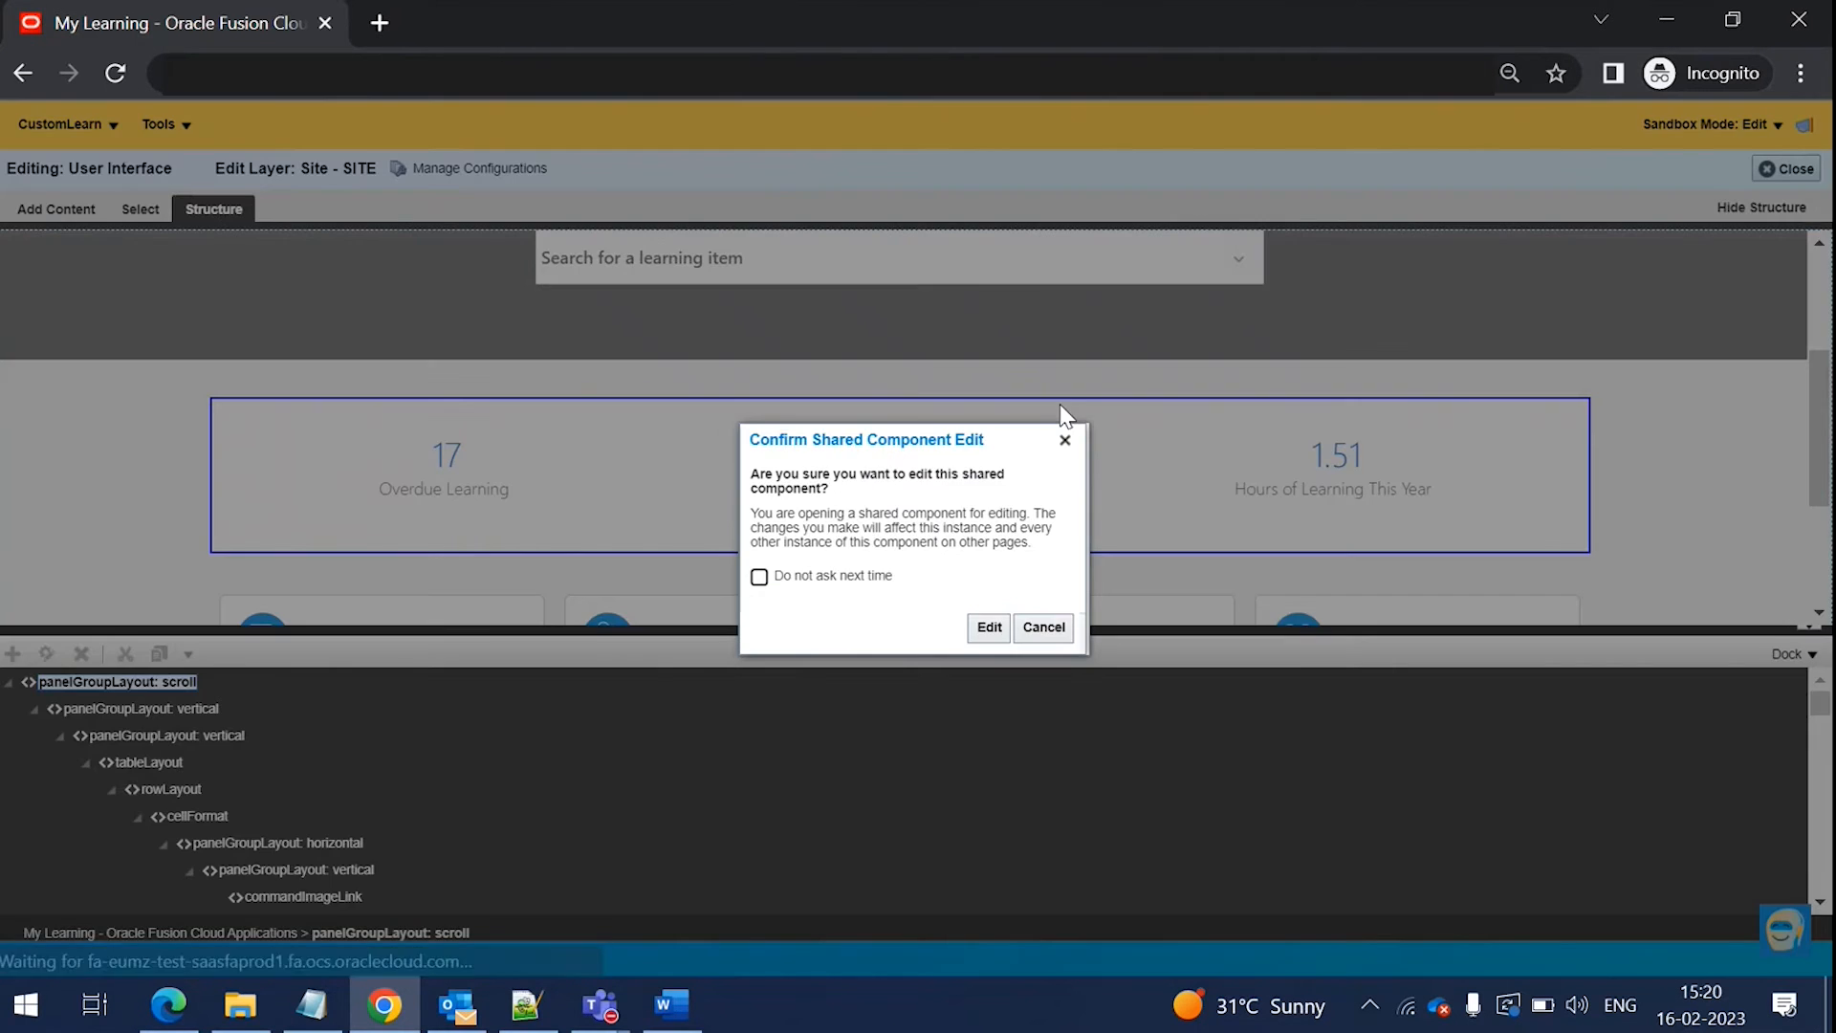
{"action": "left_click", "coordinate": [988, 627]}
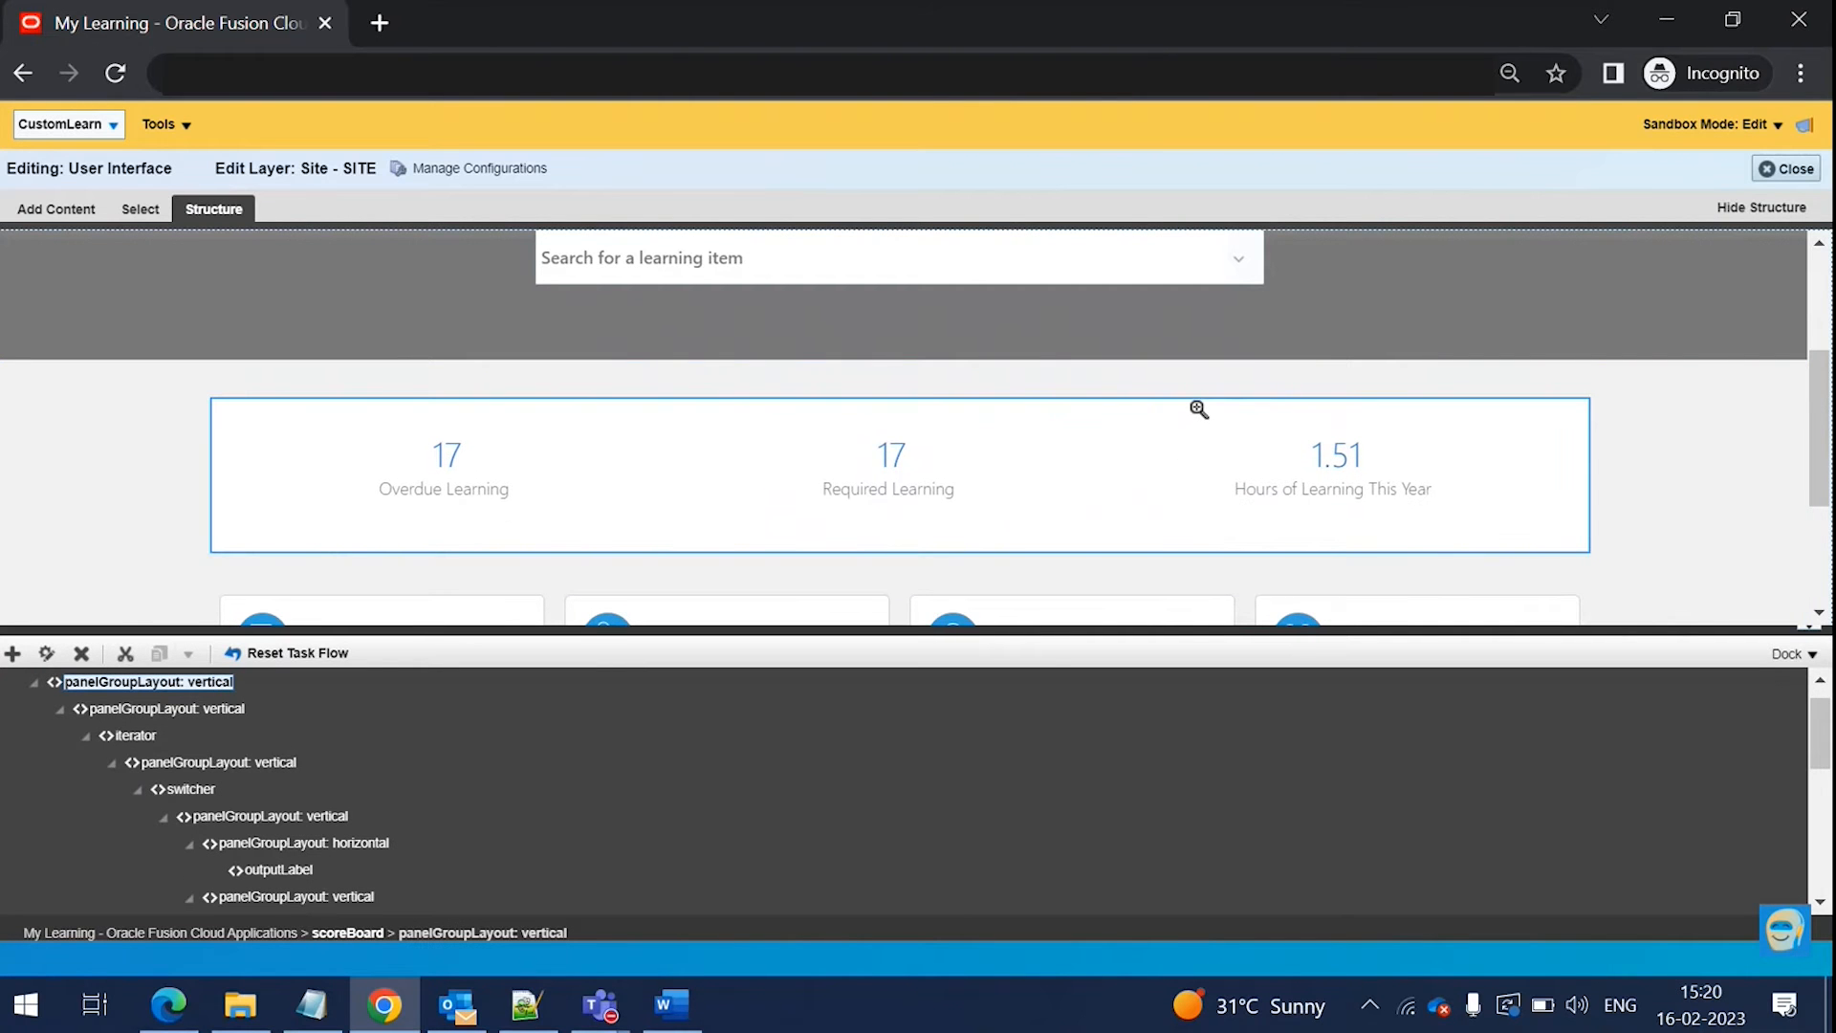
- Add a Text component to the vertical panel group layout of the scoreBoard component
{"action": "left_click", "coordinate": [12, 654]}
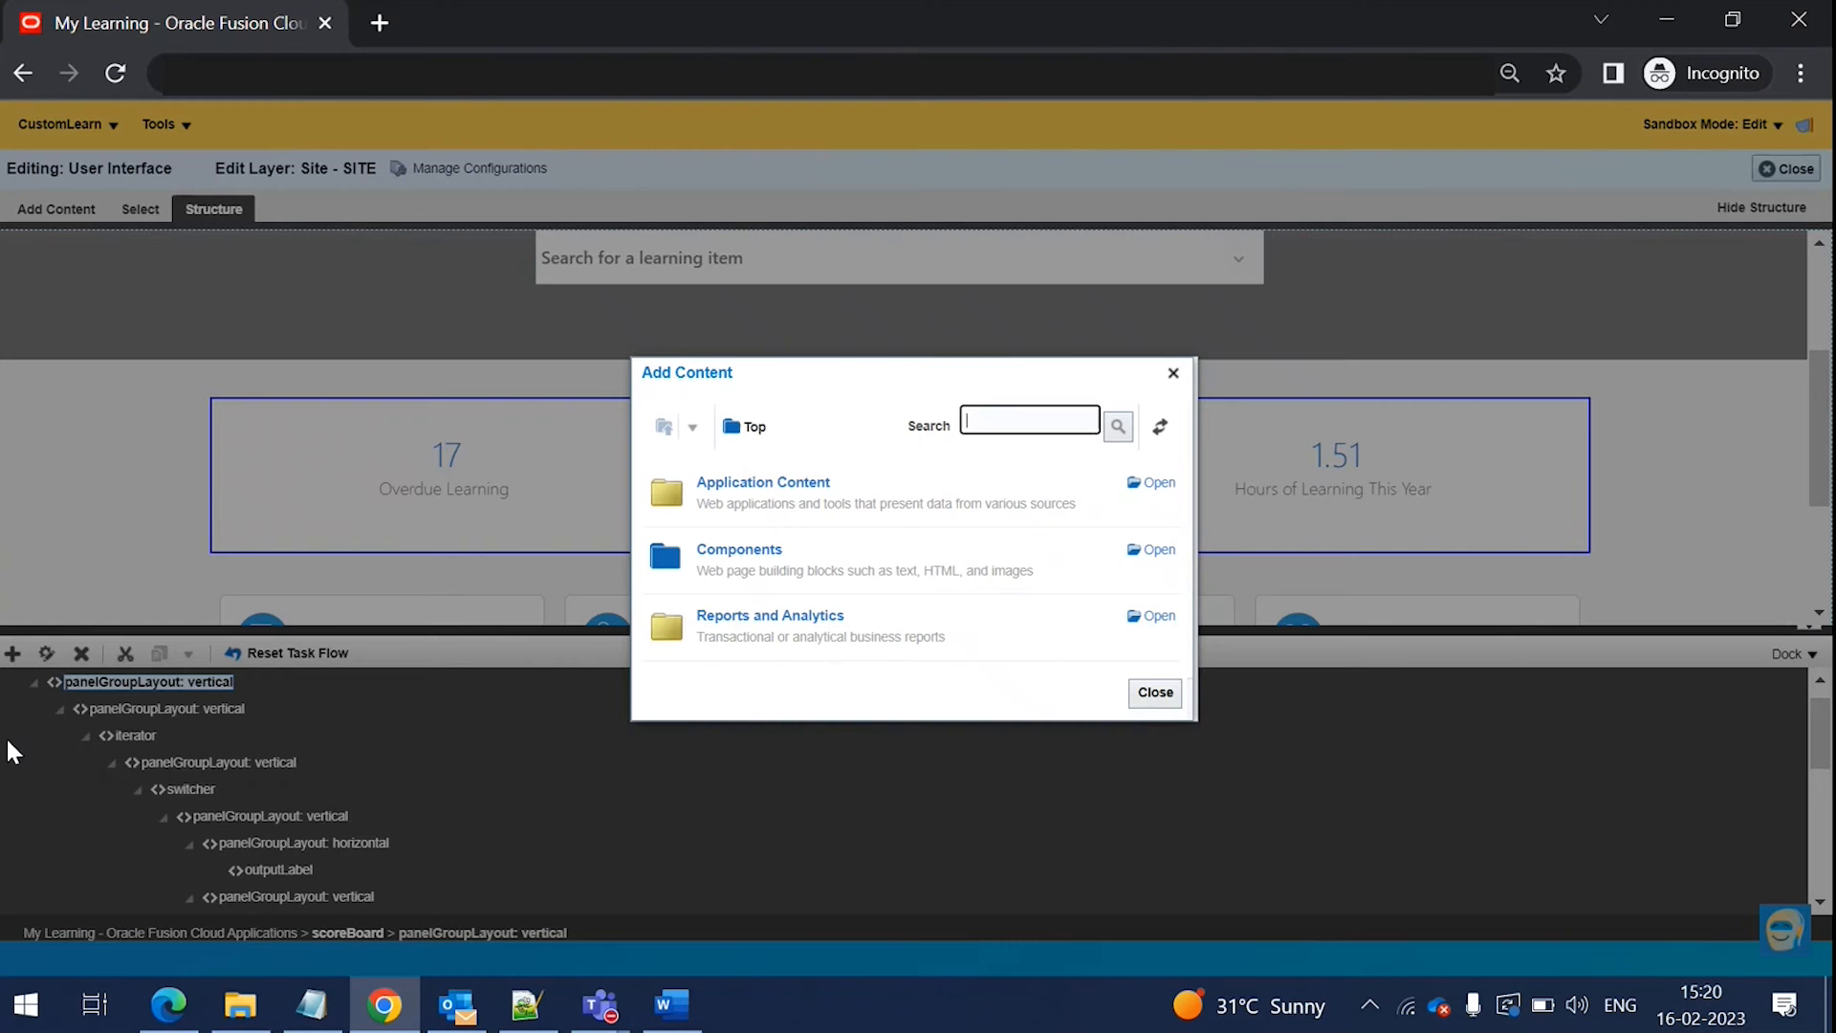
{"action": "left_click", "coordinate": [1155, 551]}
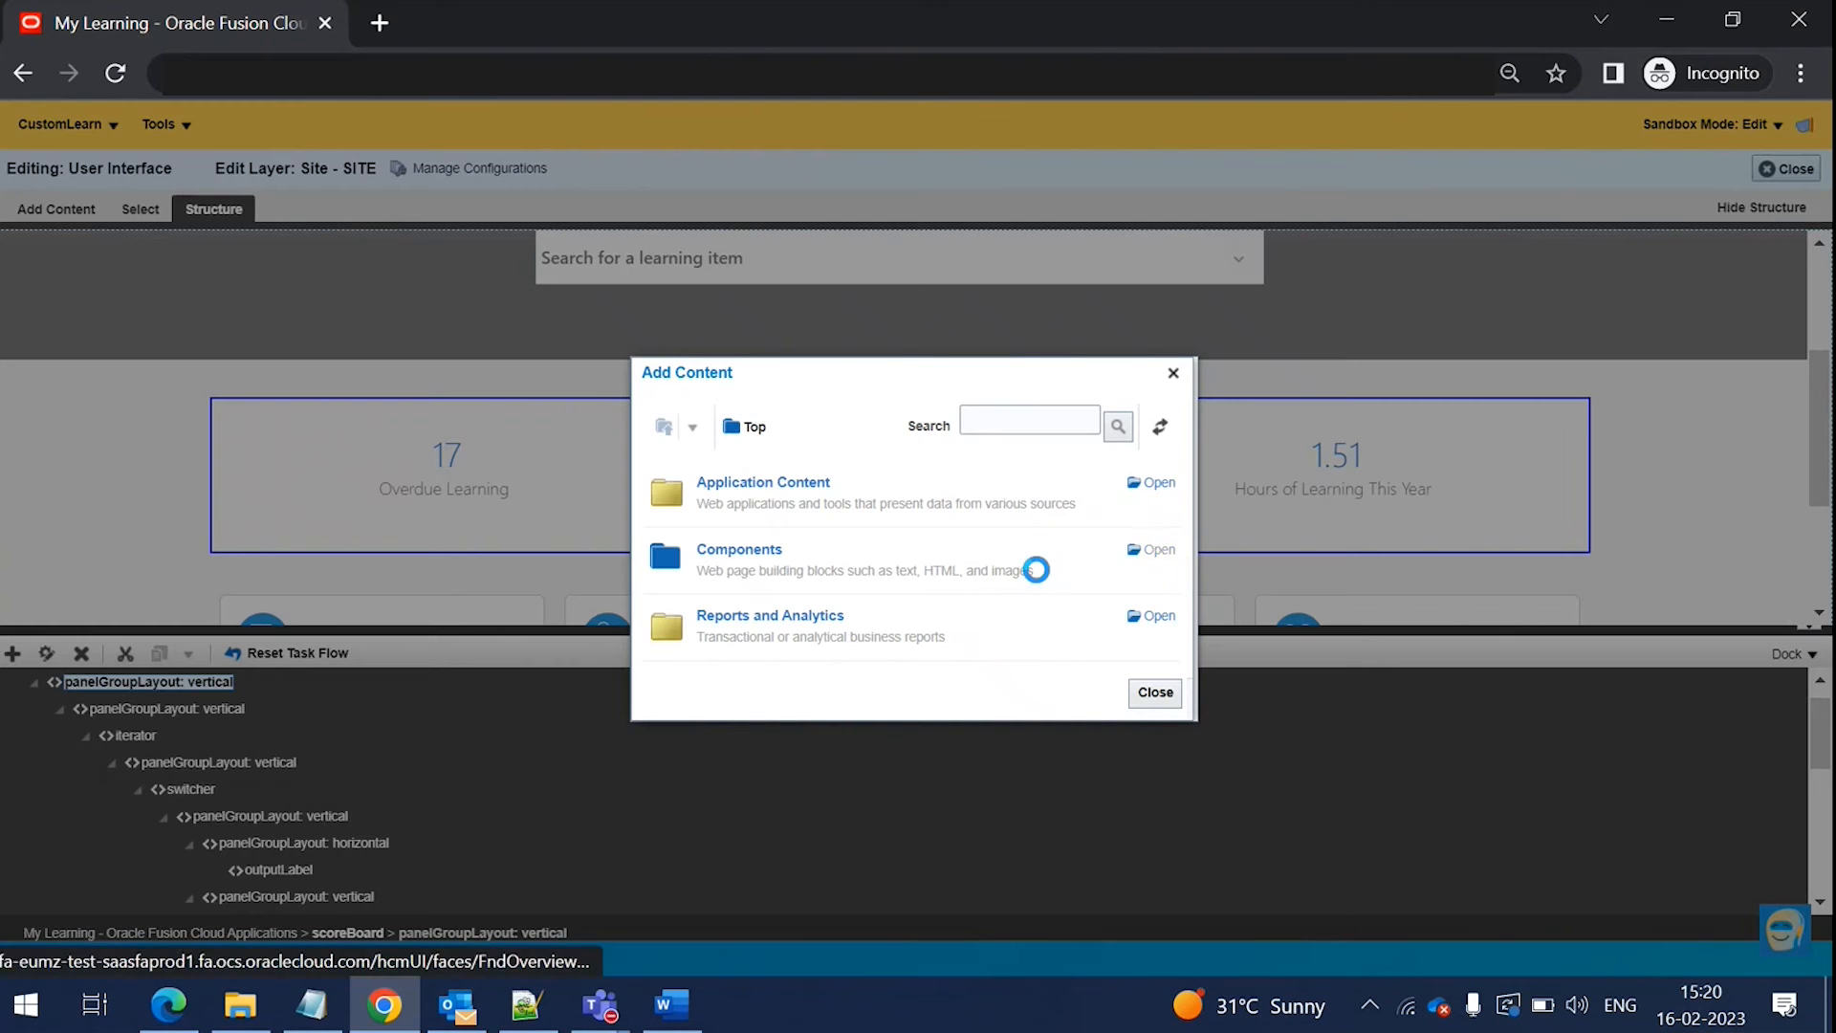
{"action": "left_click", "coordinate": [1161, 687]}
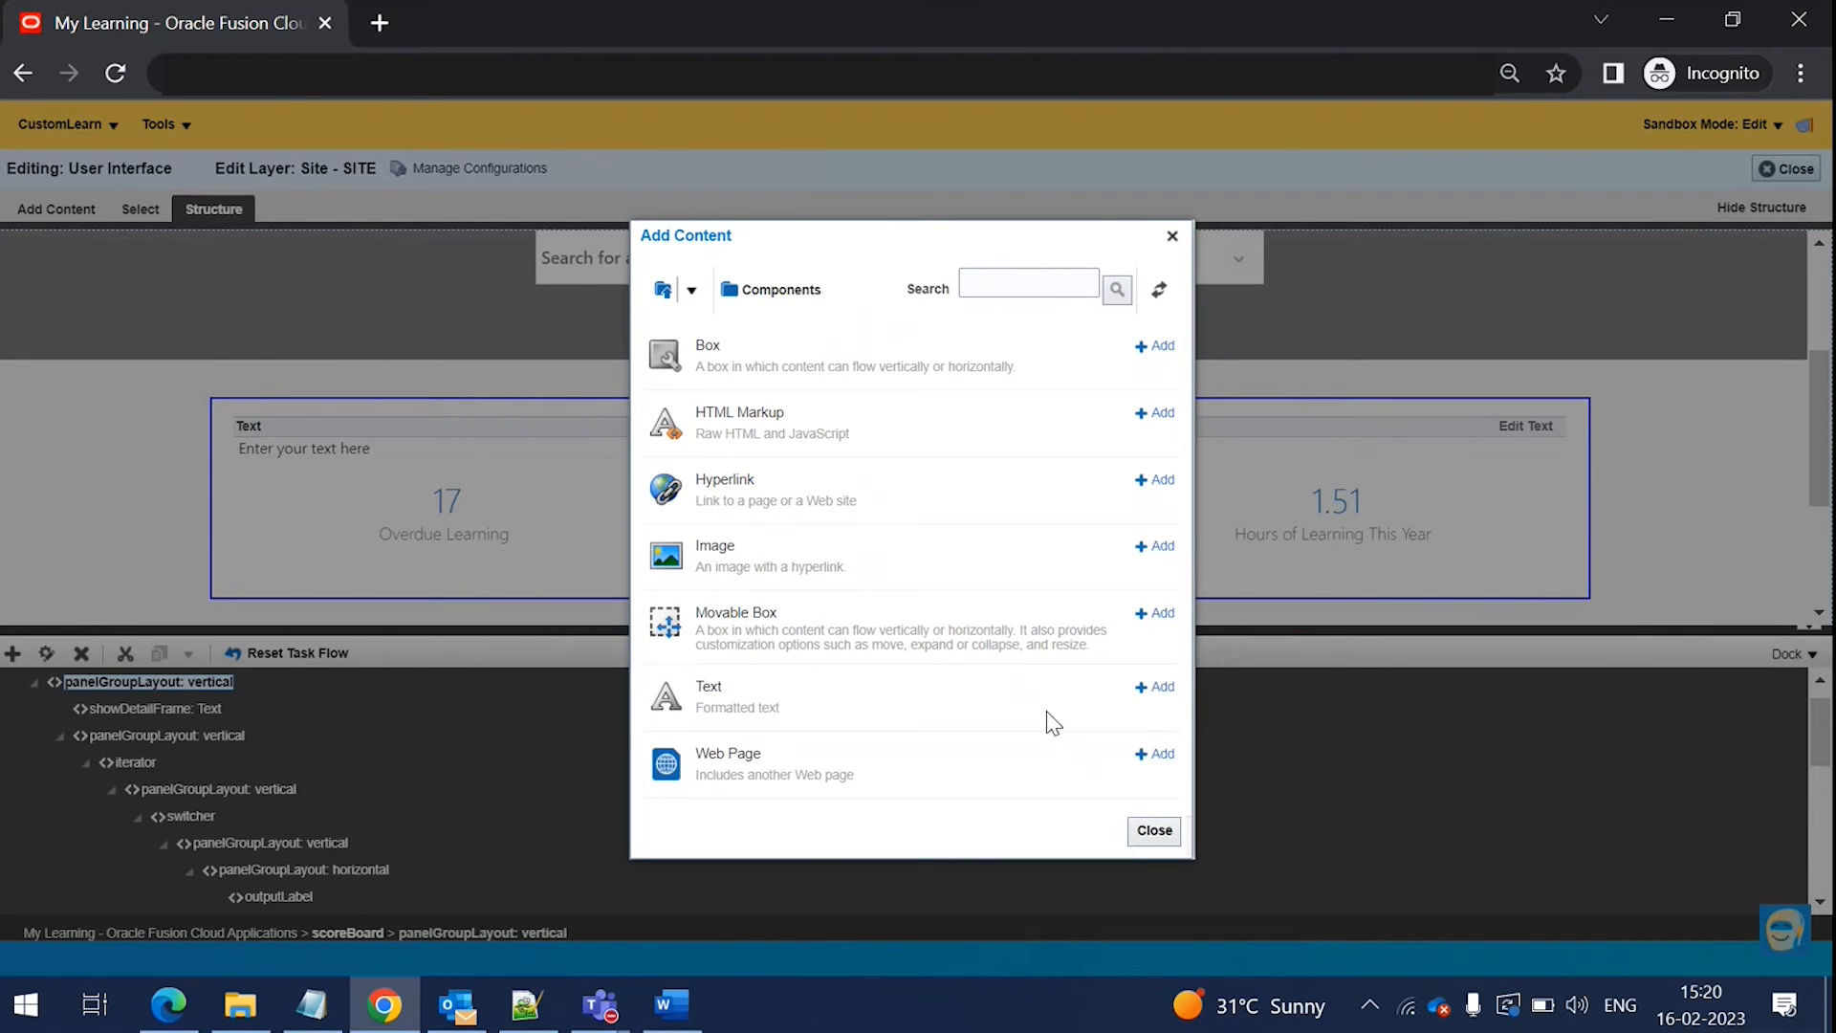
{"action": "left_click", "coordinate": [1154, 831]}
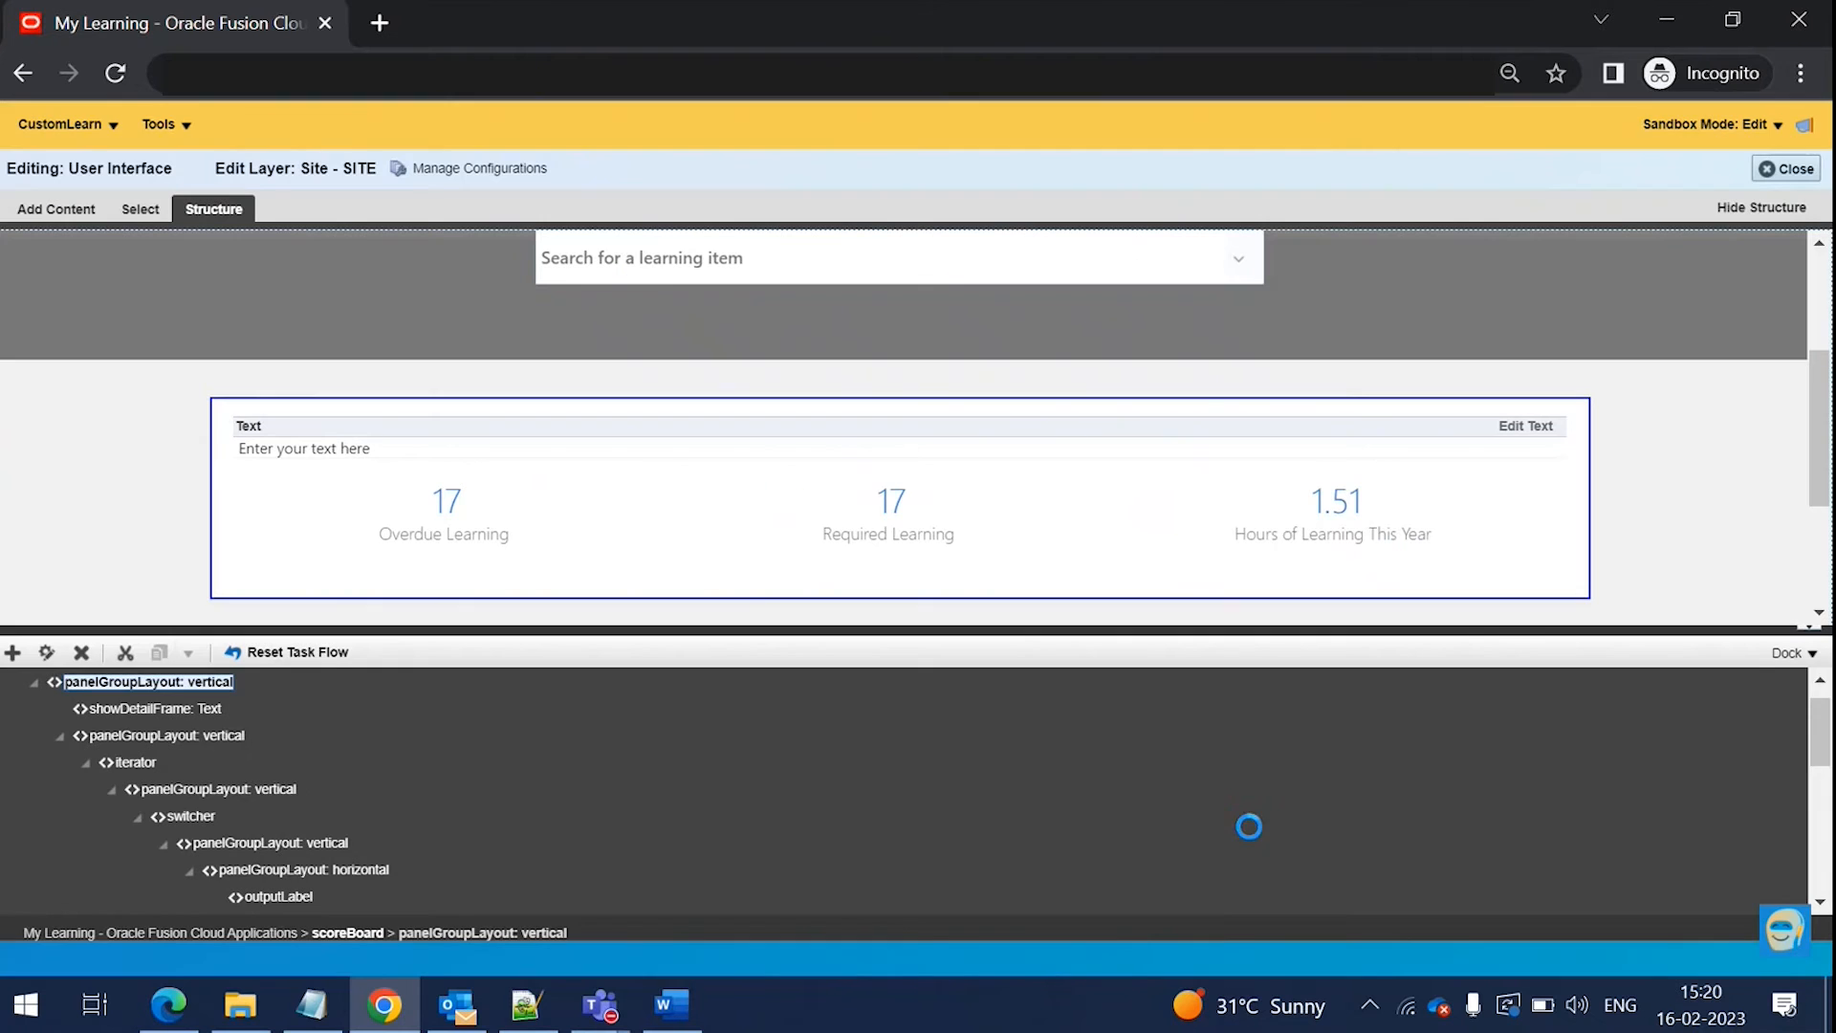
- Open the task flow around the scoreBoard for editing and add a Box component to its vertical panel group layout
{"action": "left_click", "coordinate": [1186, 380]}
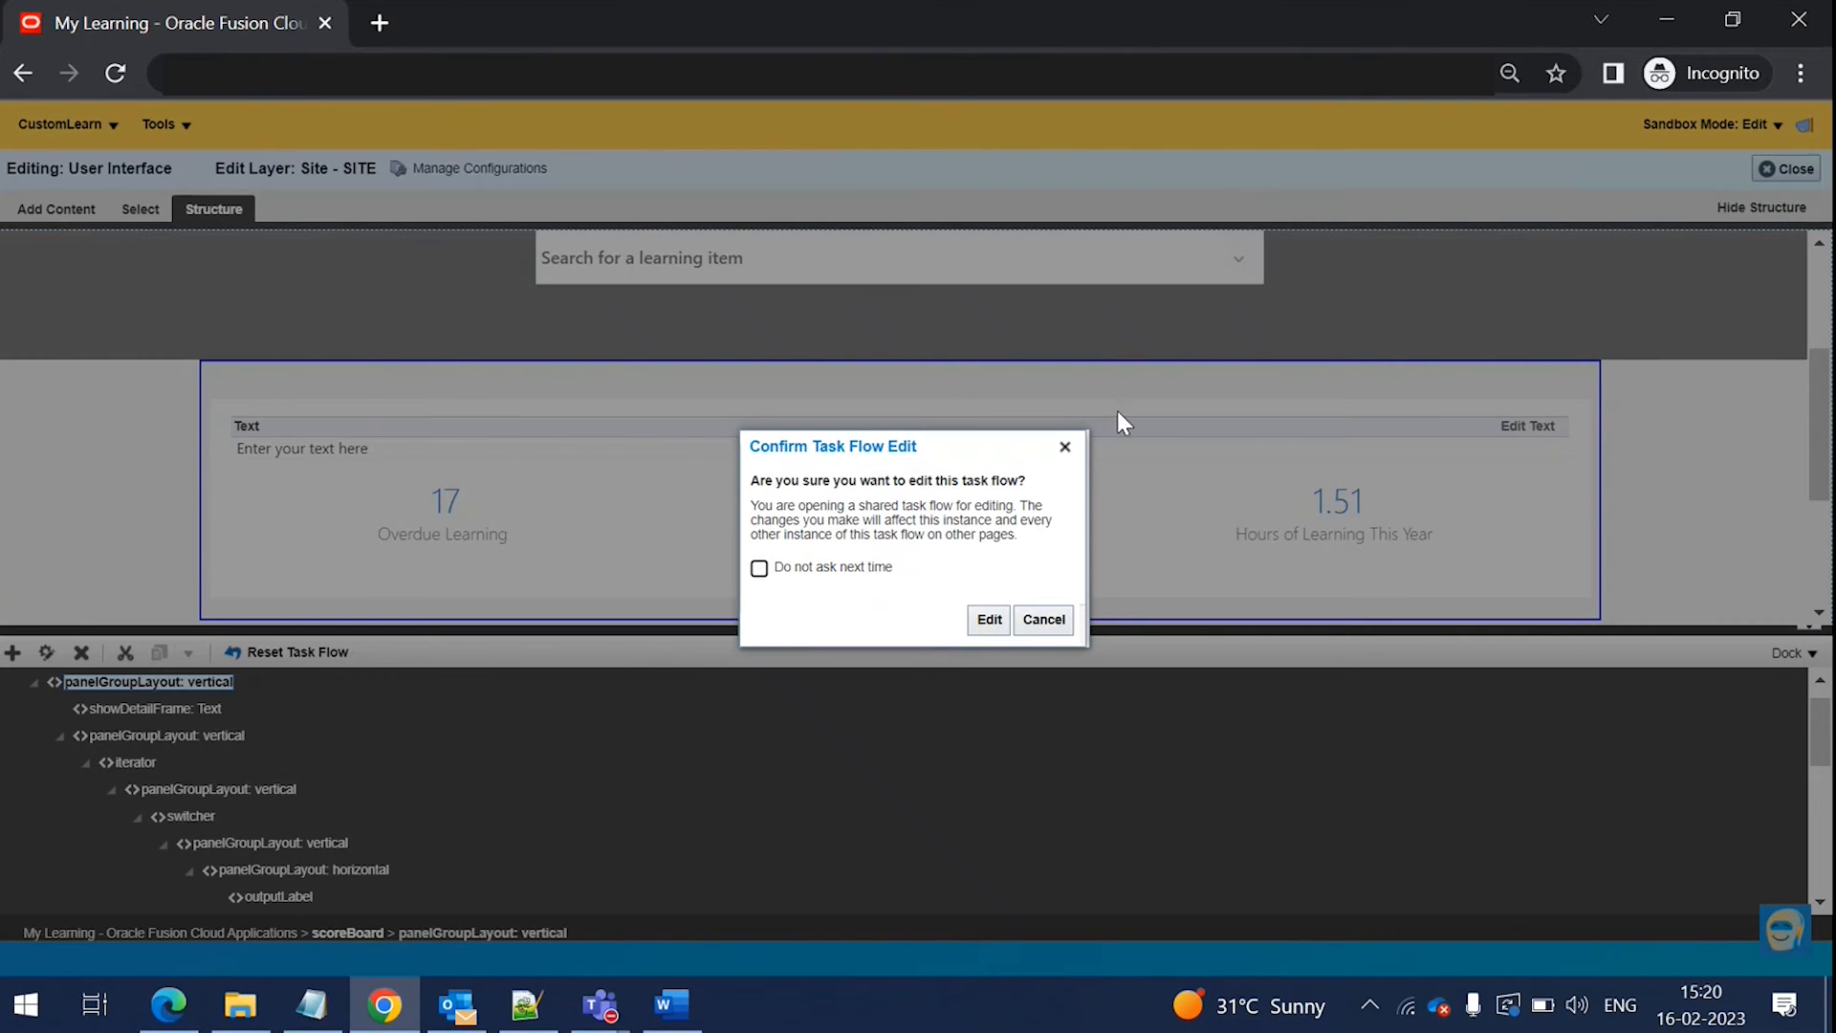
{"action": "left_click", "coordinate": [988, 618]}
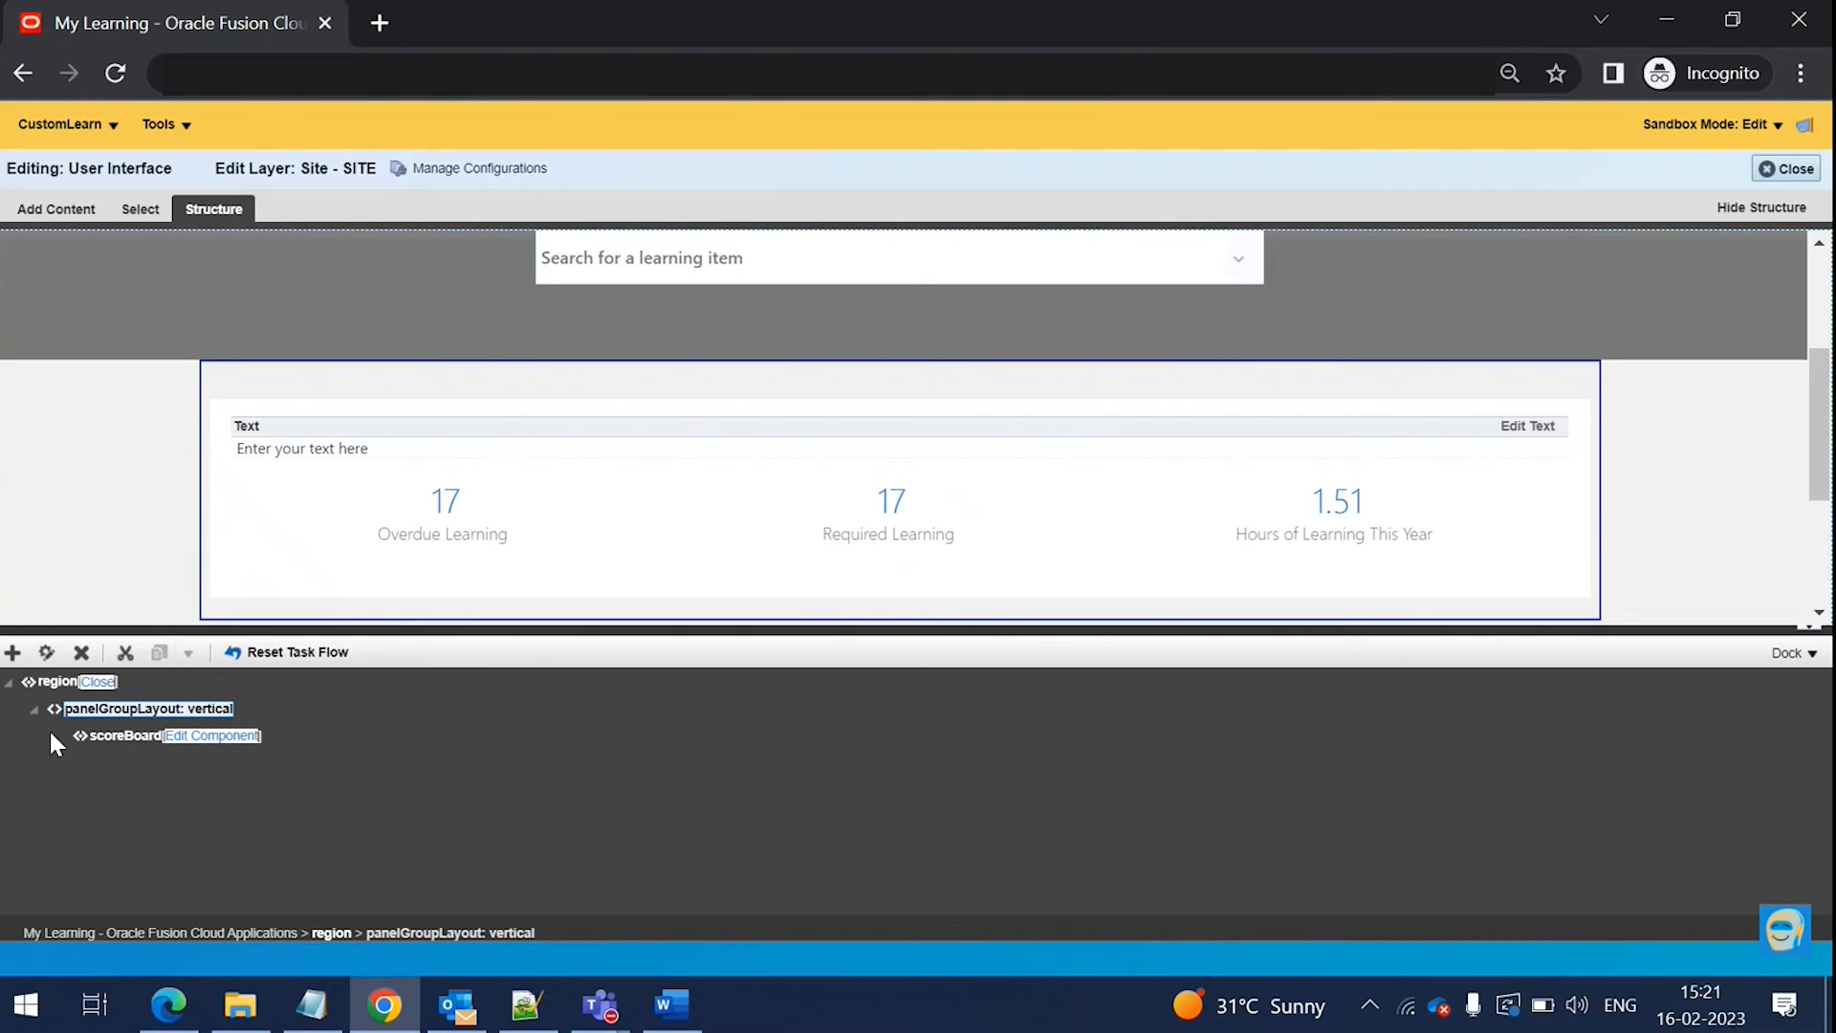
{"action": "left_click", "coordinate": [12, 652]}
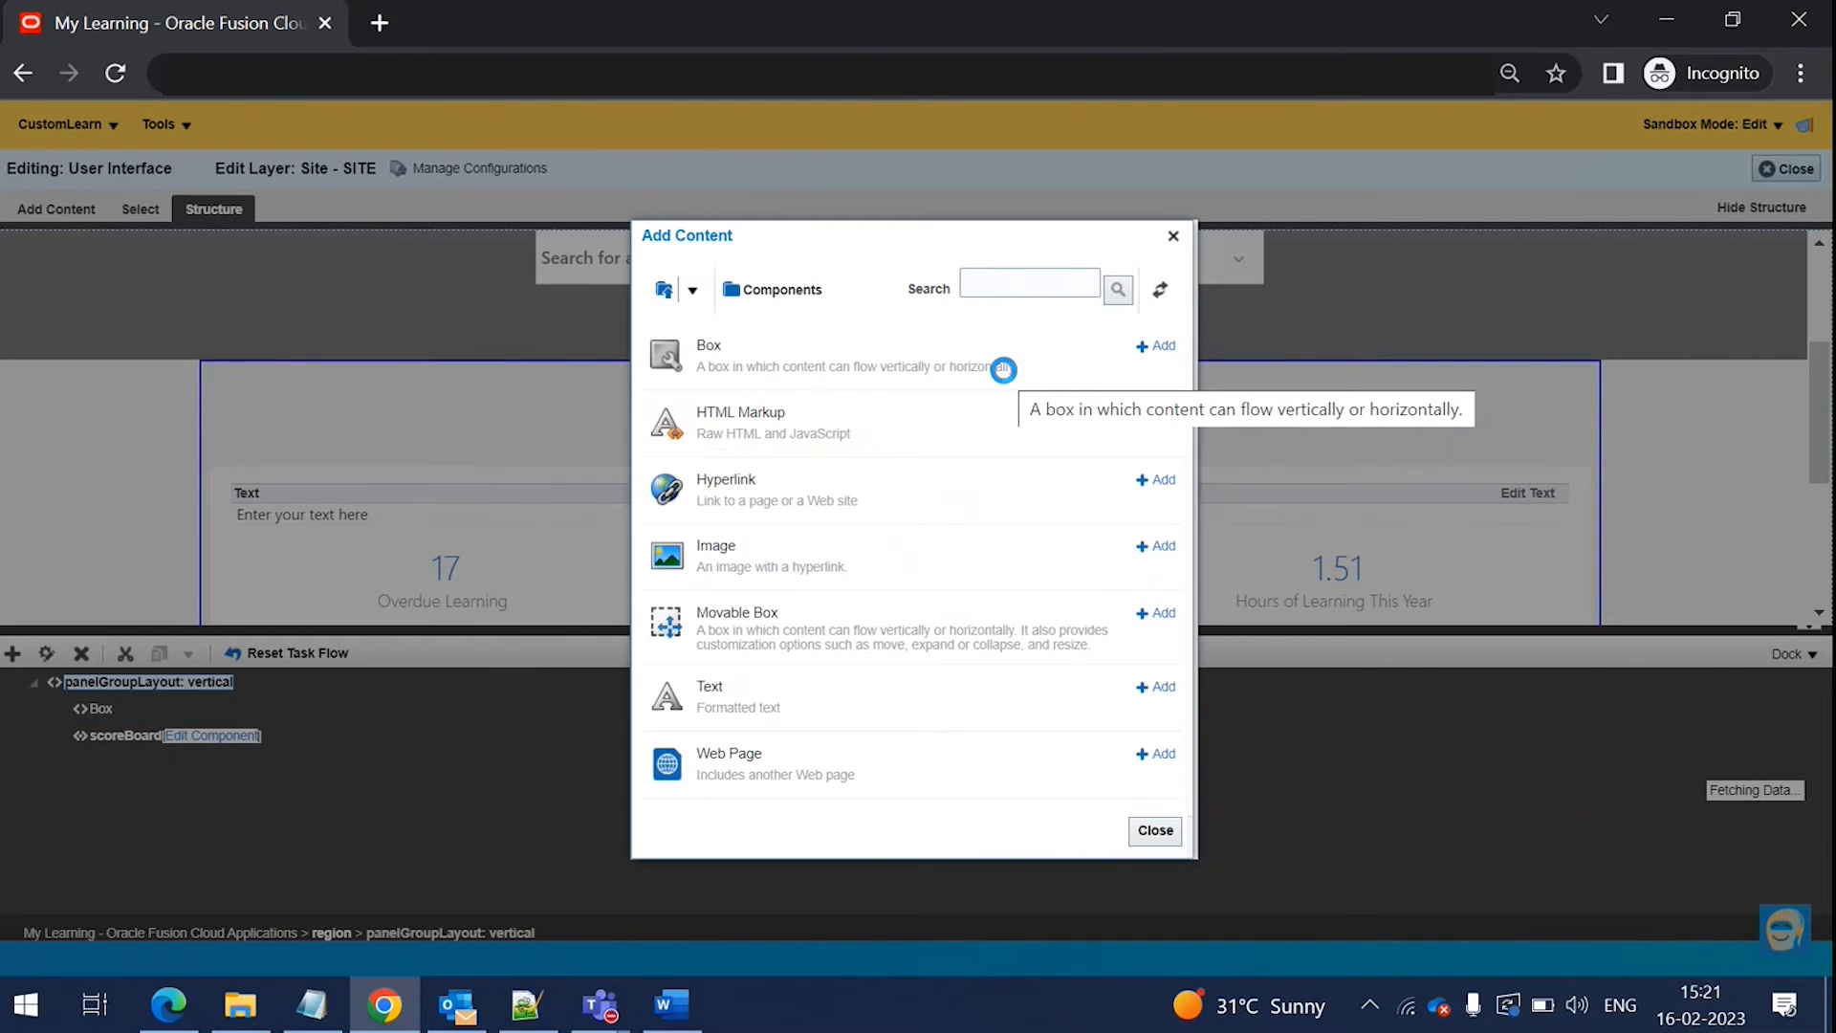
{"action": "left_click", "coordinate": [1154, 830]}
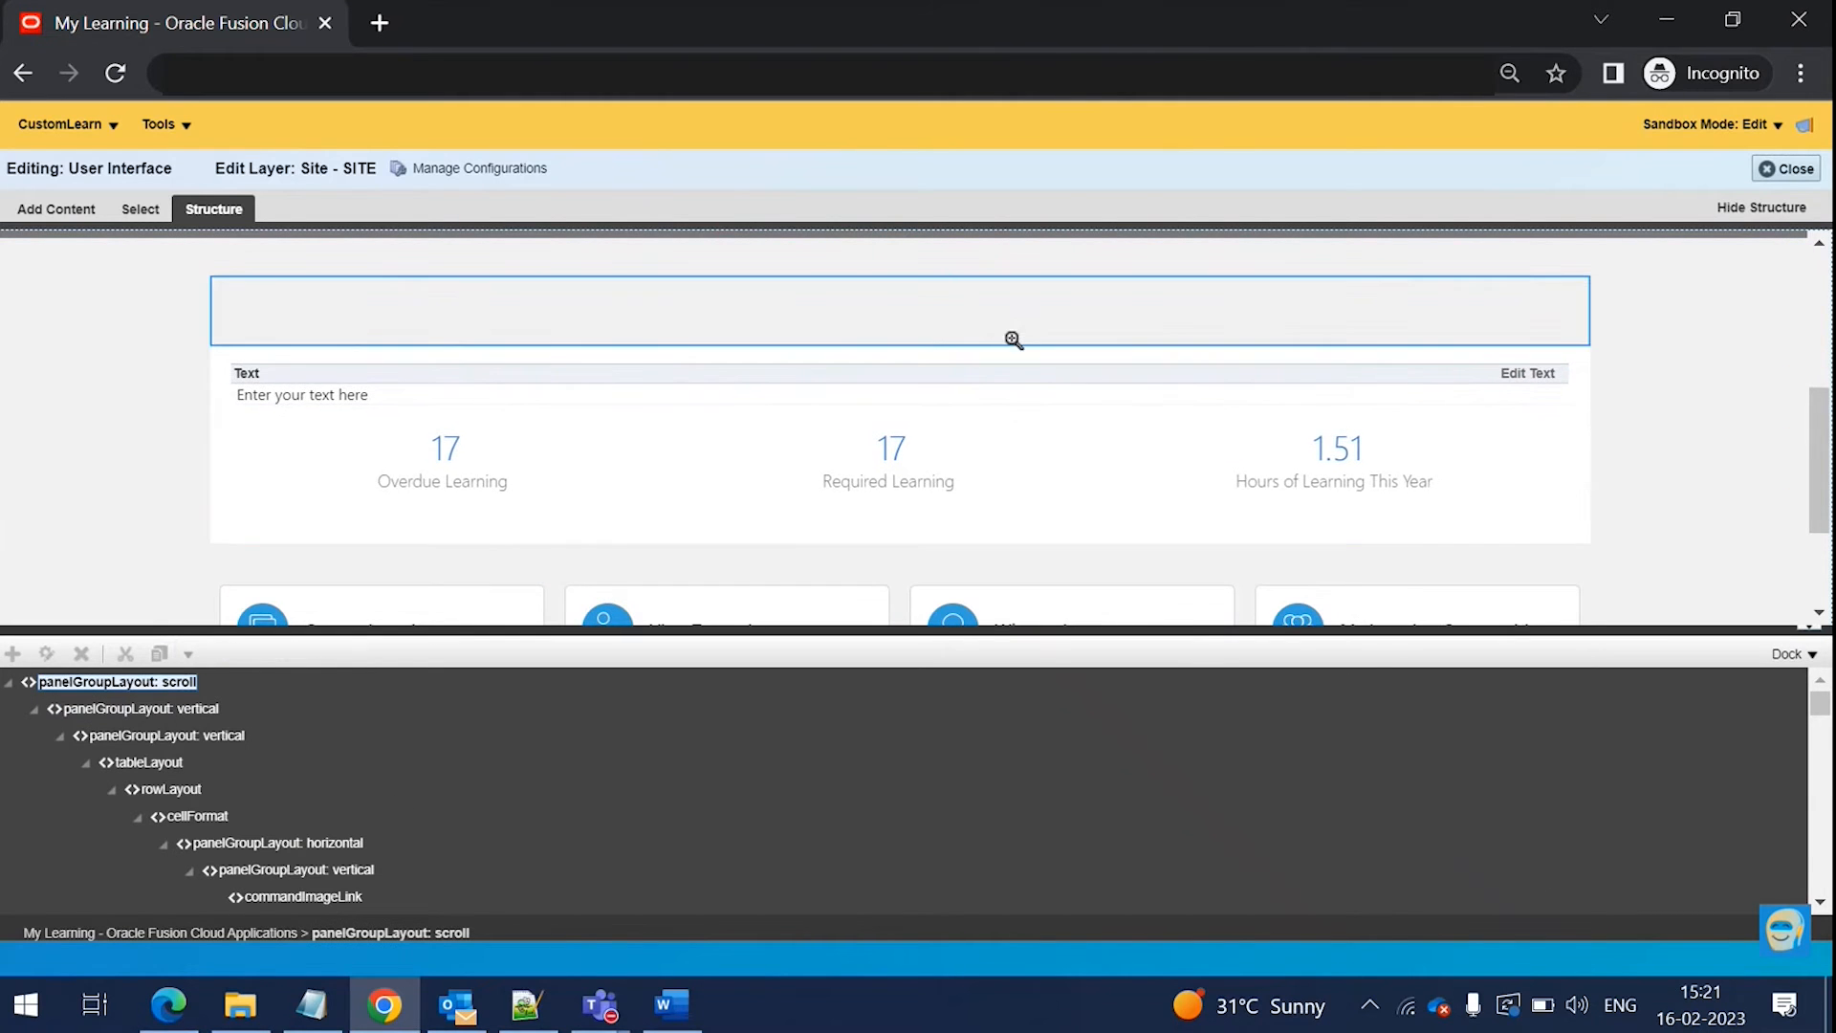
- Reorder the vertical panel group's child components so that scoreBoard comes before Box, and apply the change
{"action": "left_click", "coordinate": [1069, 271]}
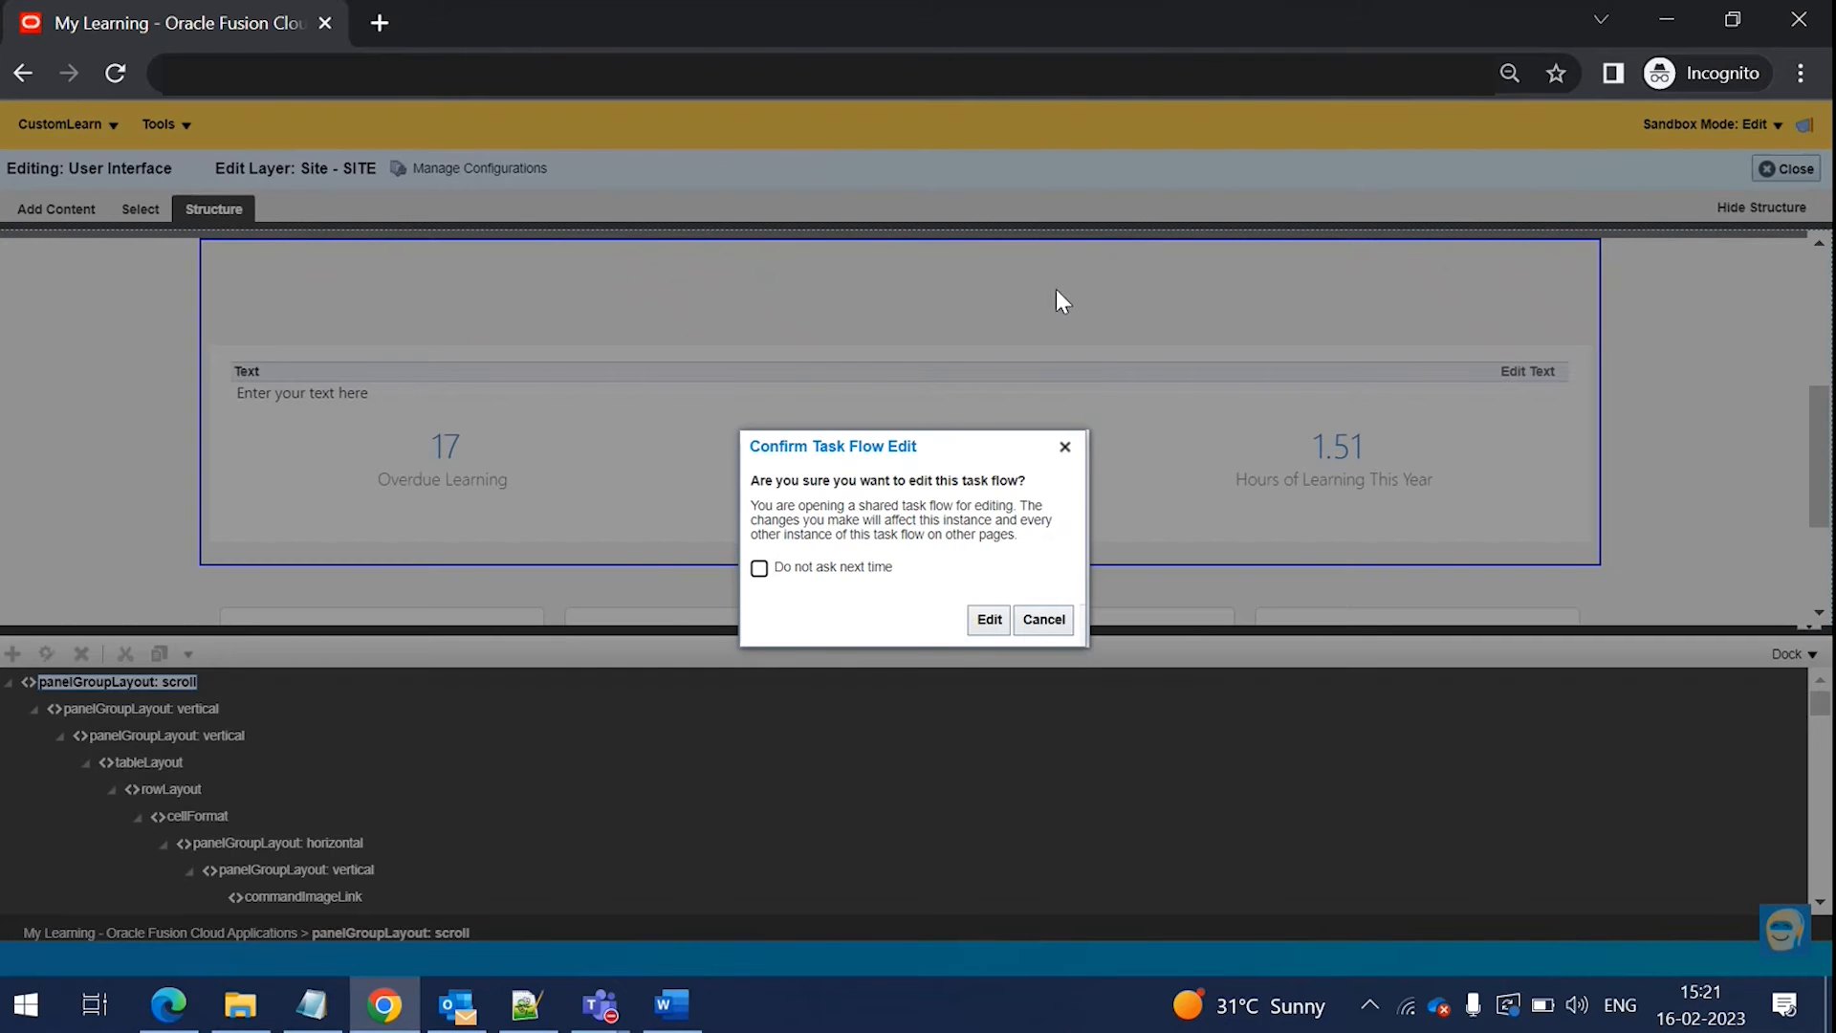
{"action": "left_click", "coordinate": [989, 620]}
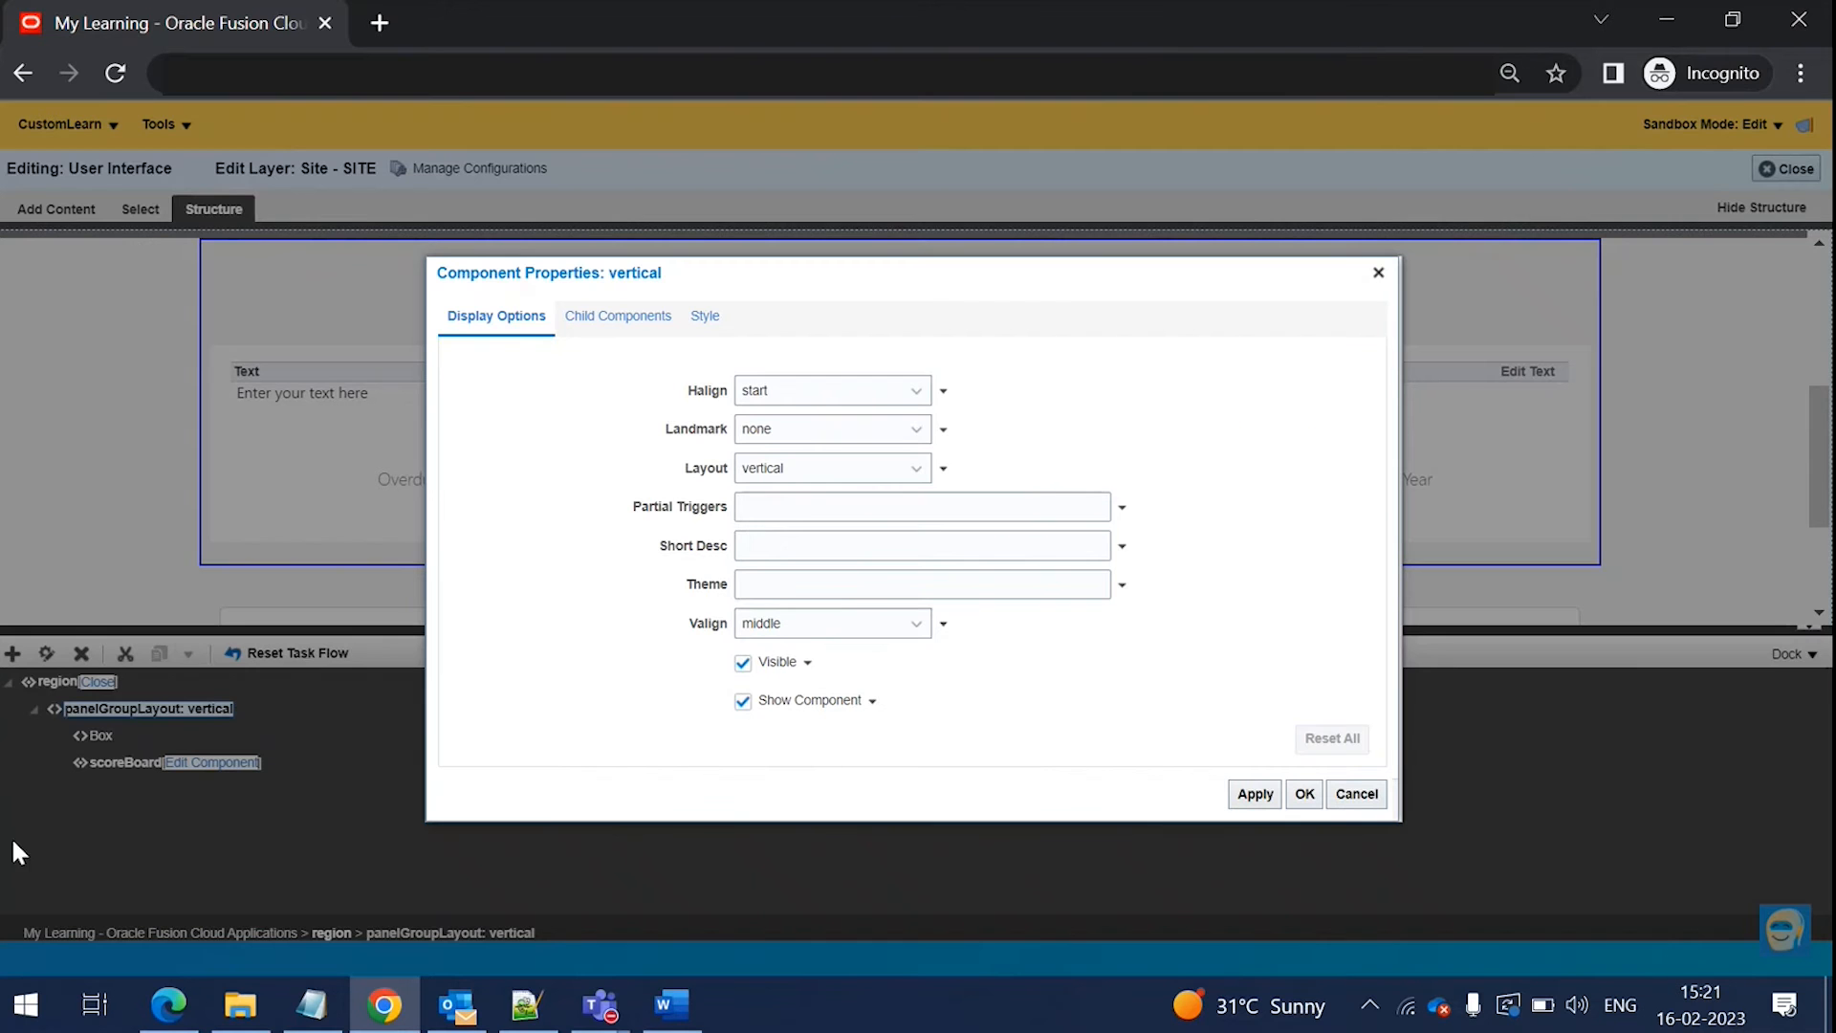
{"action": "left_click", "coordinate": [615, 319]}
{"action": "left_click", "coordinate": [1359, 526]}
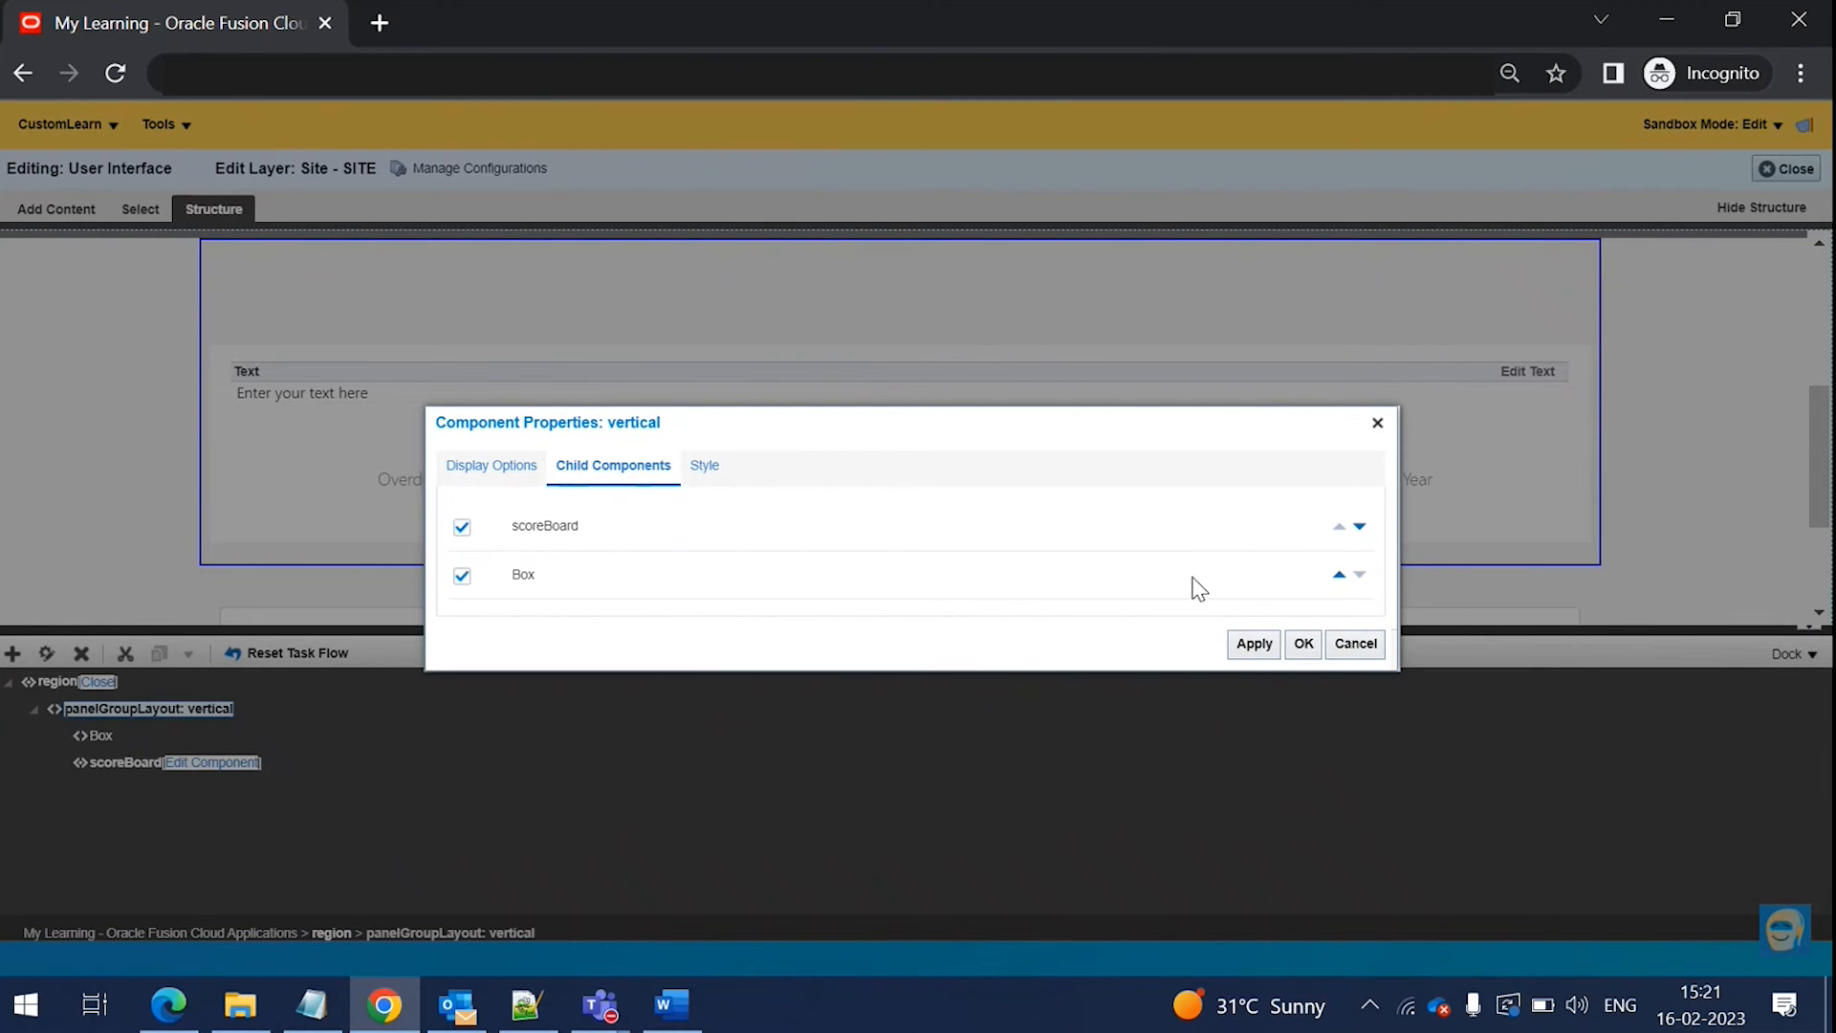
{"action": "left_click", "coordinate": [1251, 645]}
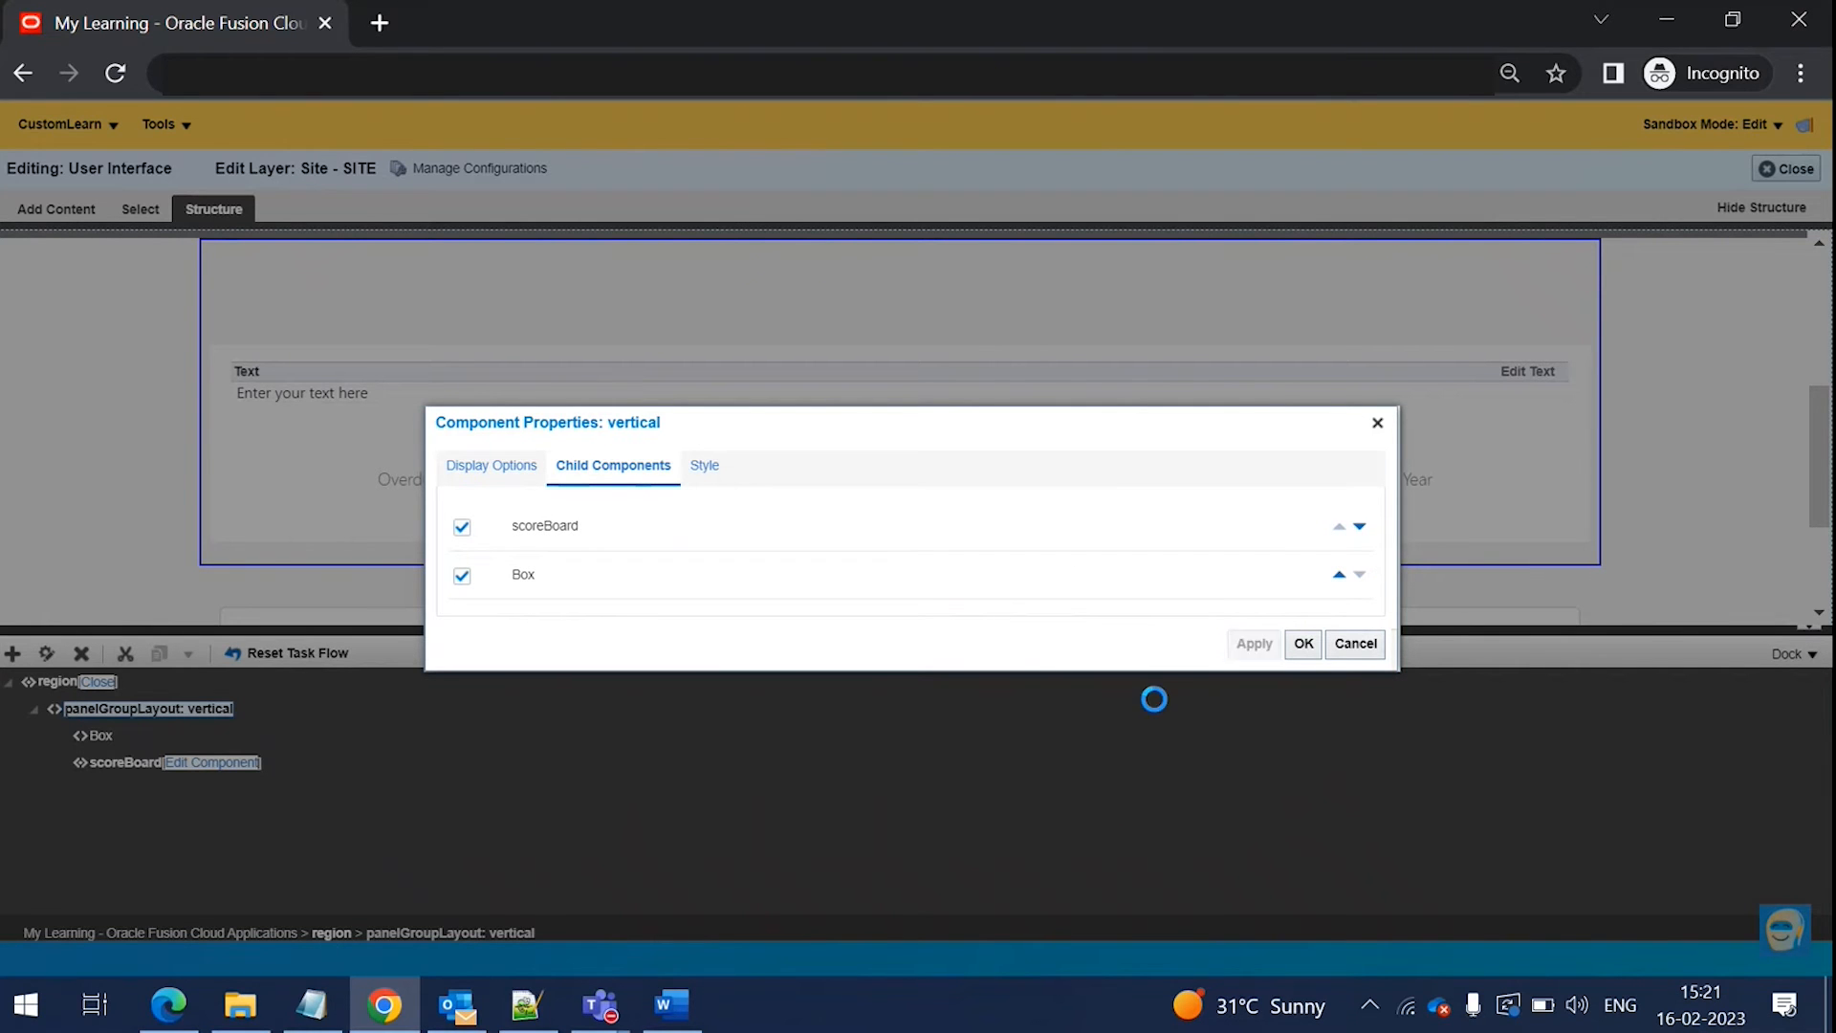
{"action": "left_click", "coordinate": [1304, 644]}
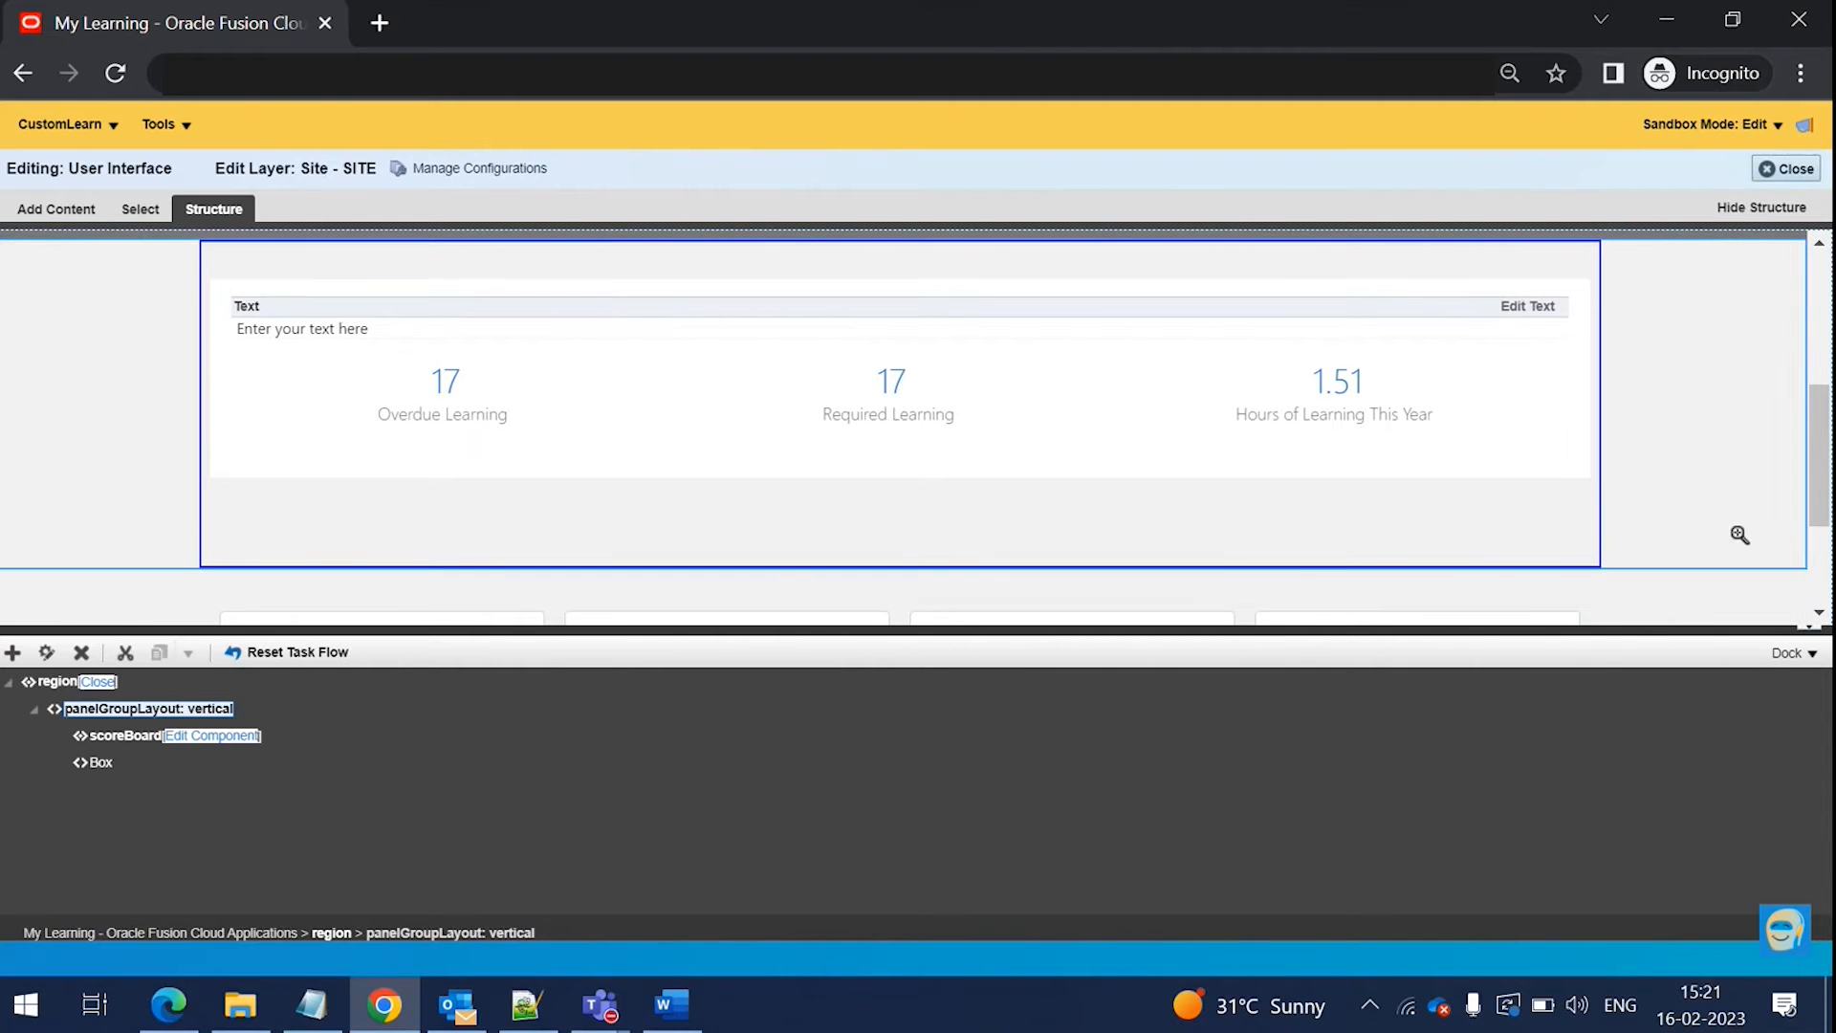
- Switch the page to Add Content view, open the Text component above the learning totals for editing and delete its placeholder text
{"action": "left_click_drag", "start_coordinate": [1818, 515], "coordinate": [1818, 474]}
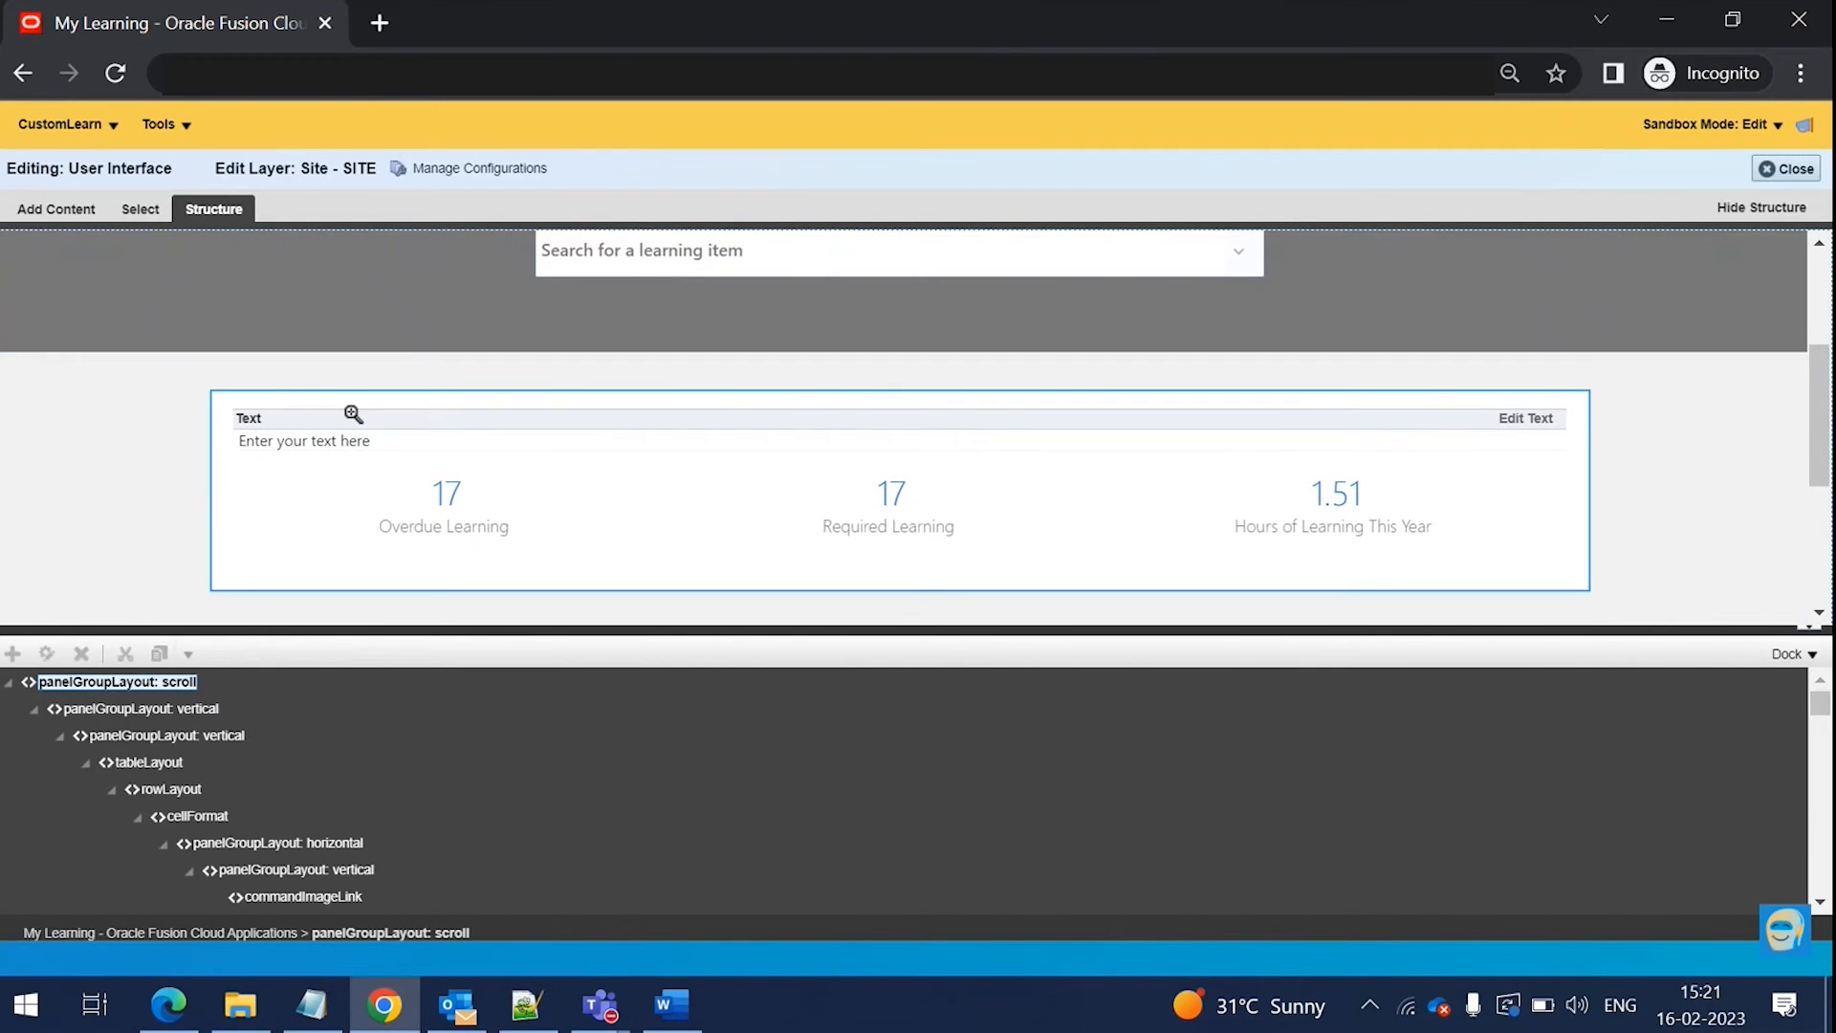
{"action": "left_click", "coordinate": [49, 211]}
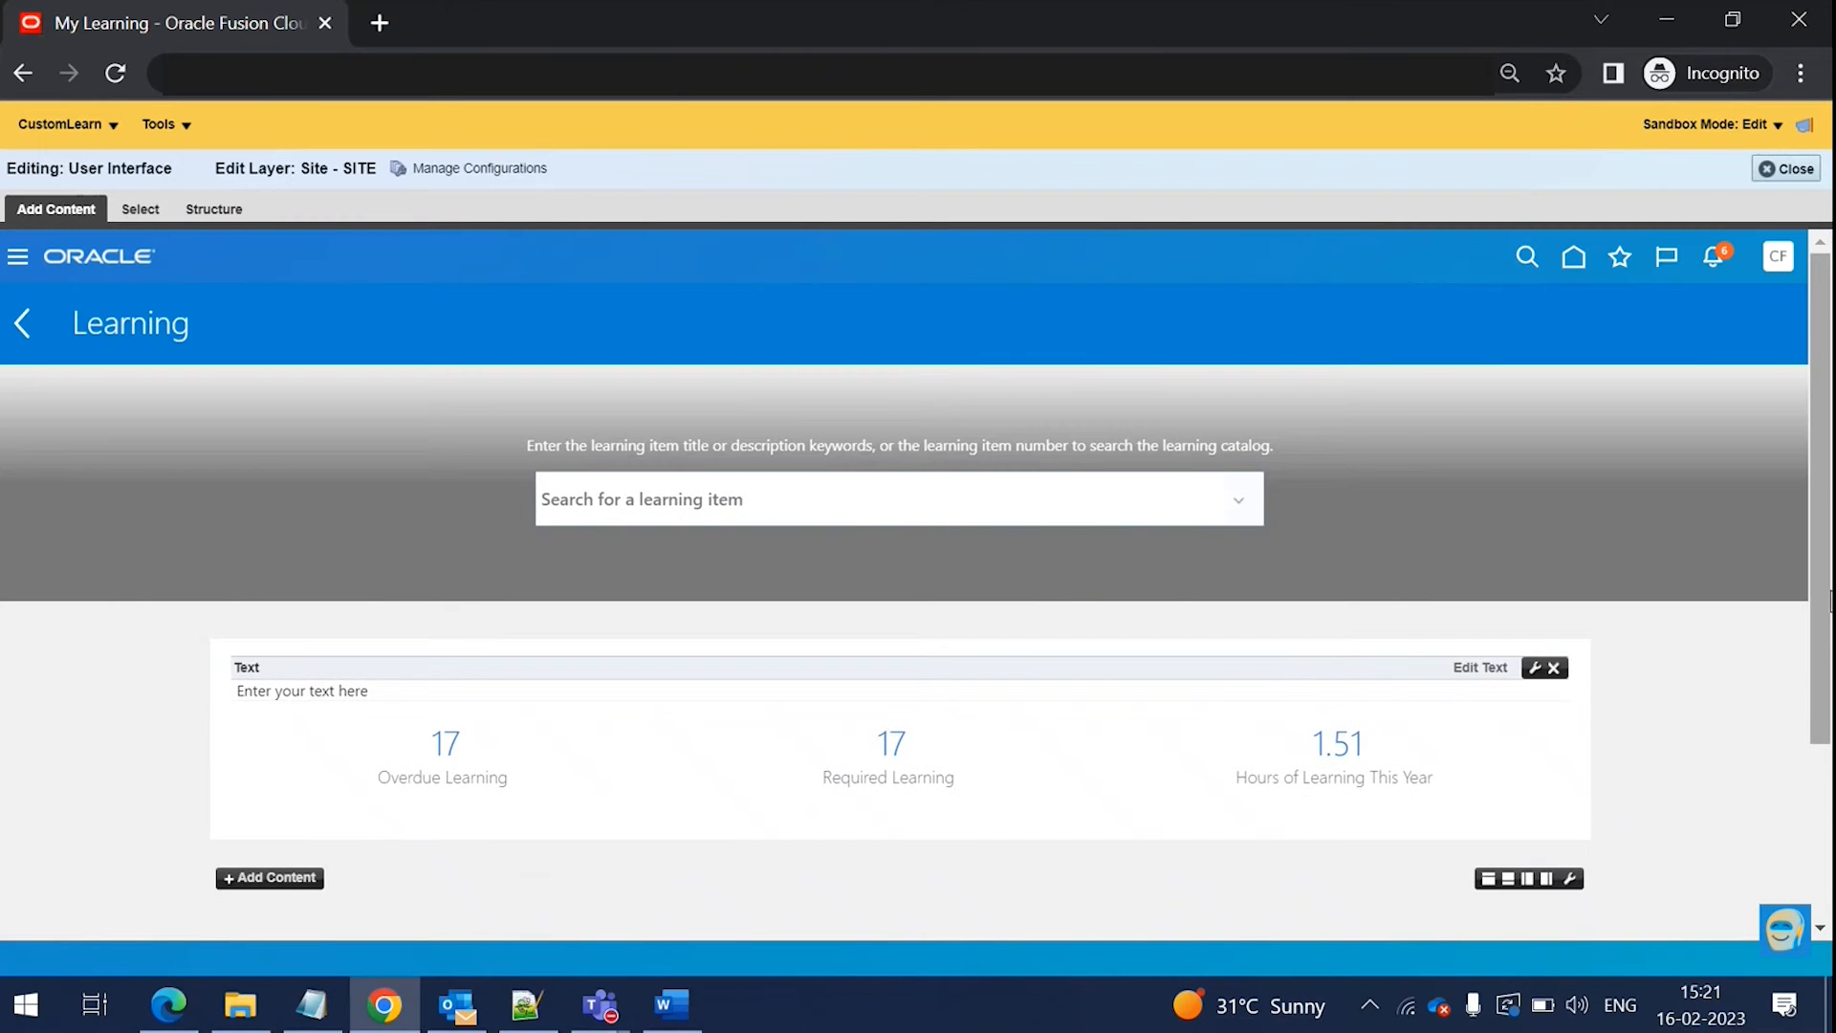
{"action": "left_click_drag", "start_coordinate": [1830, 600], "coordinate": [1829, 717]}
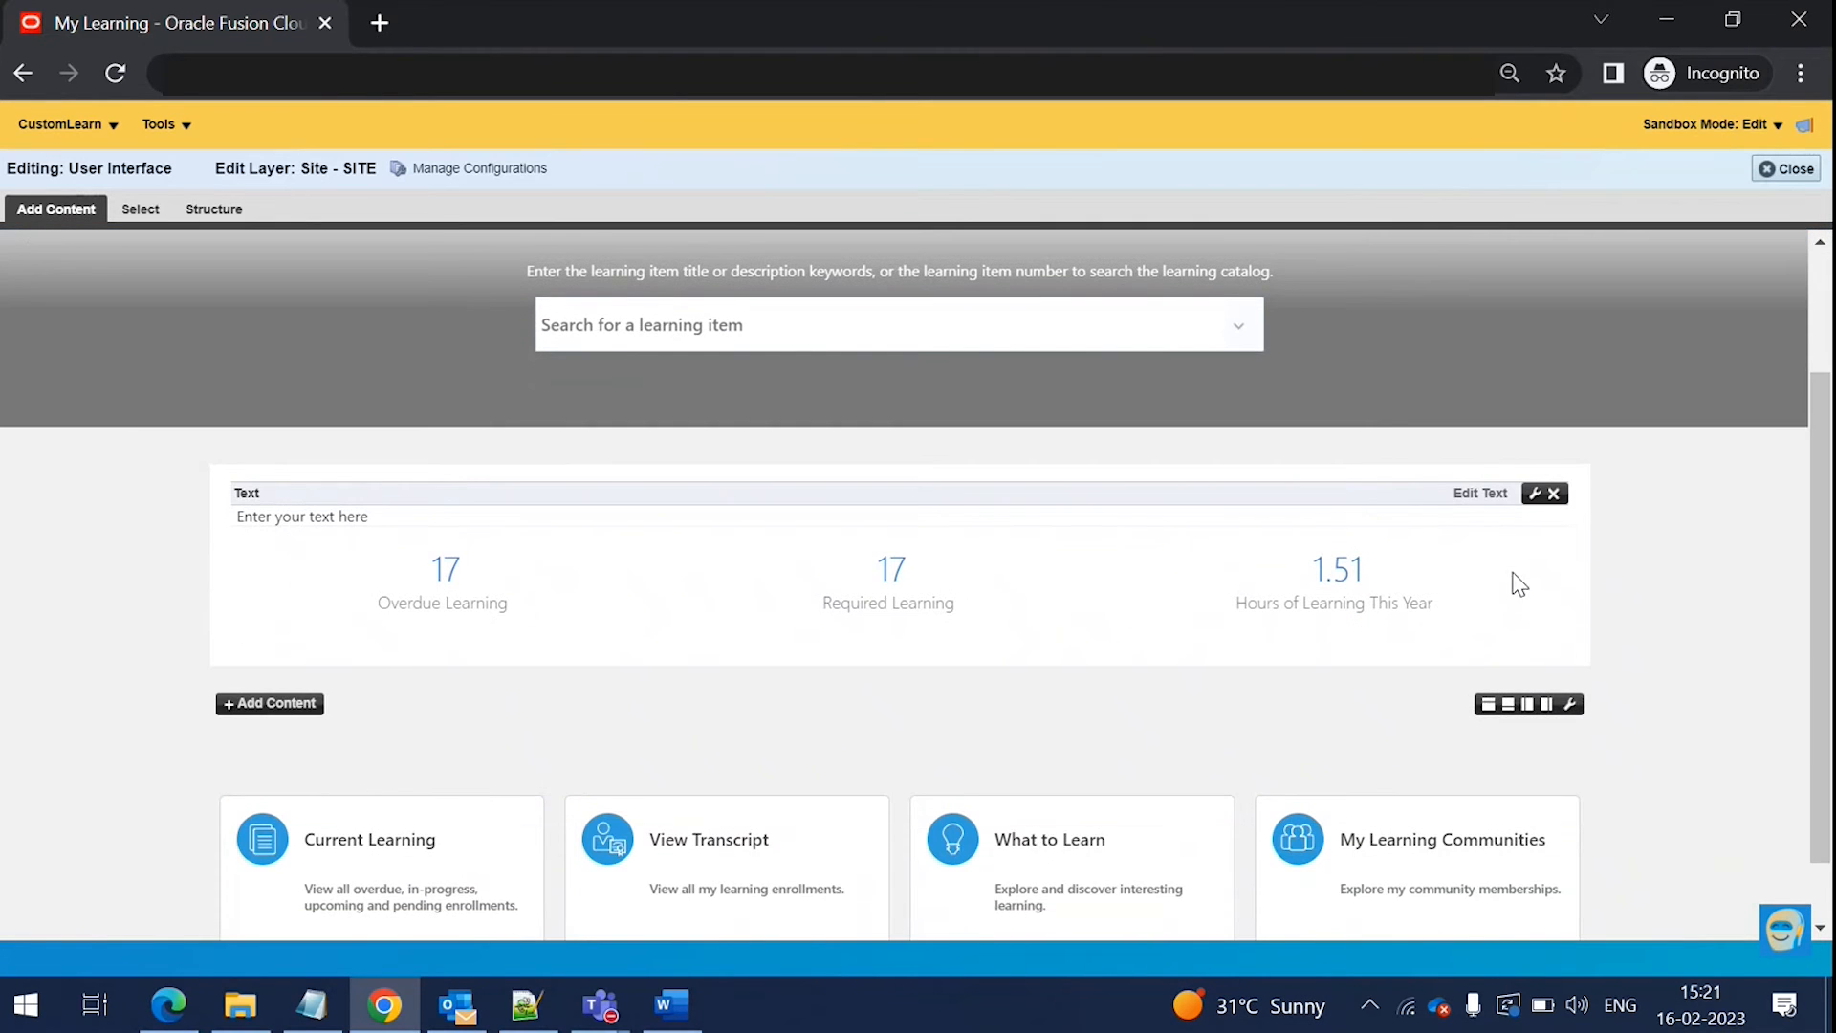
{"action": "left_click", "coordinate": [1473, 493]}
{"action": "left_click", "coordinate": [581, 612]}
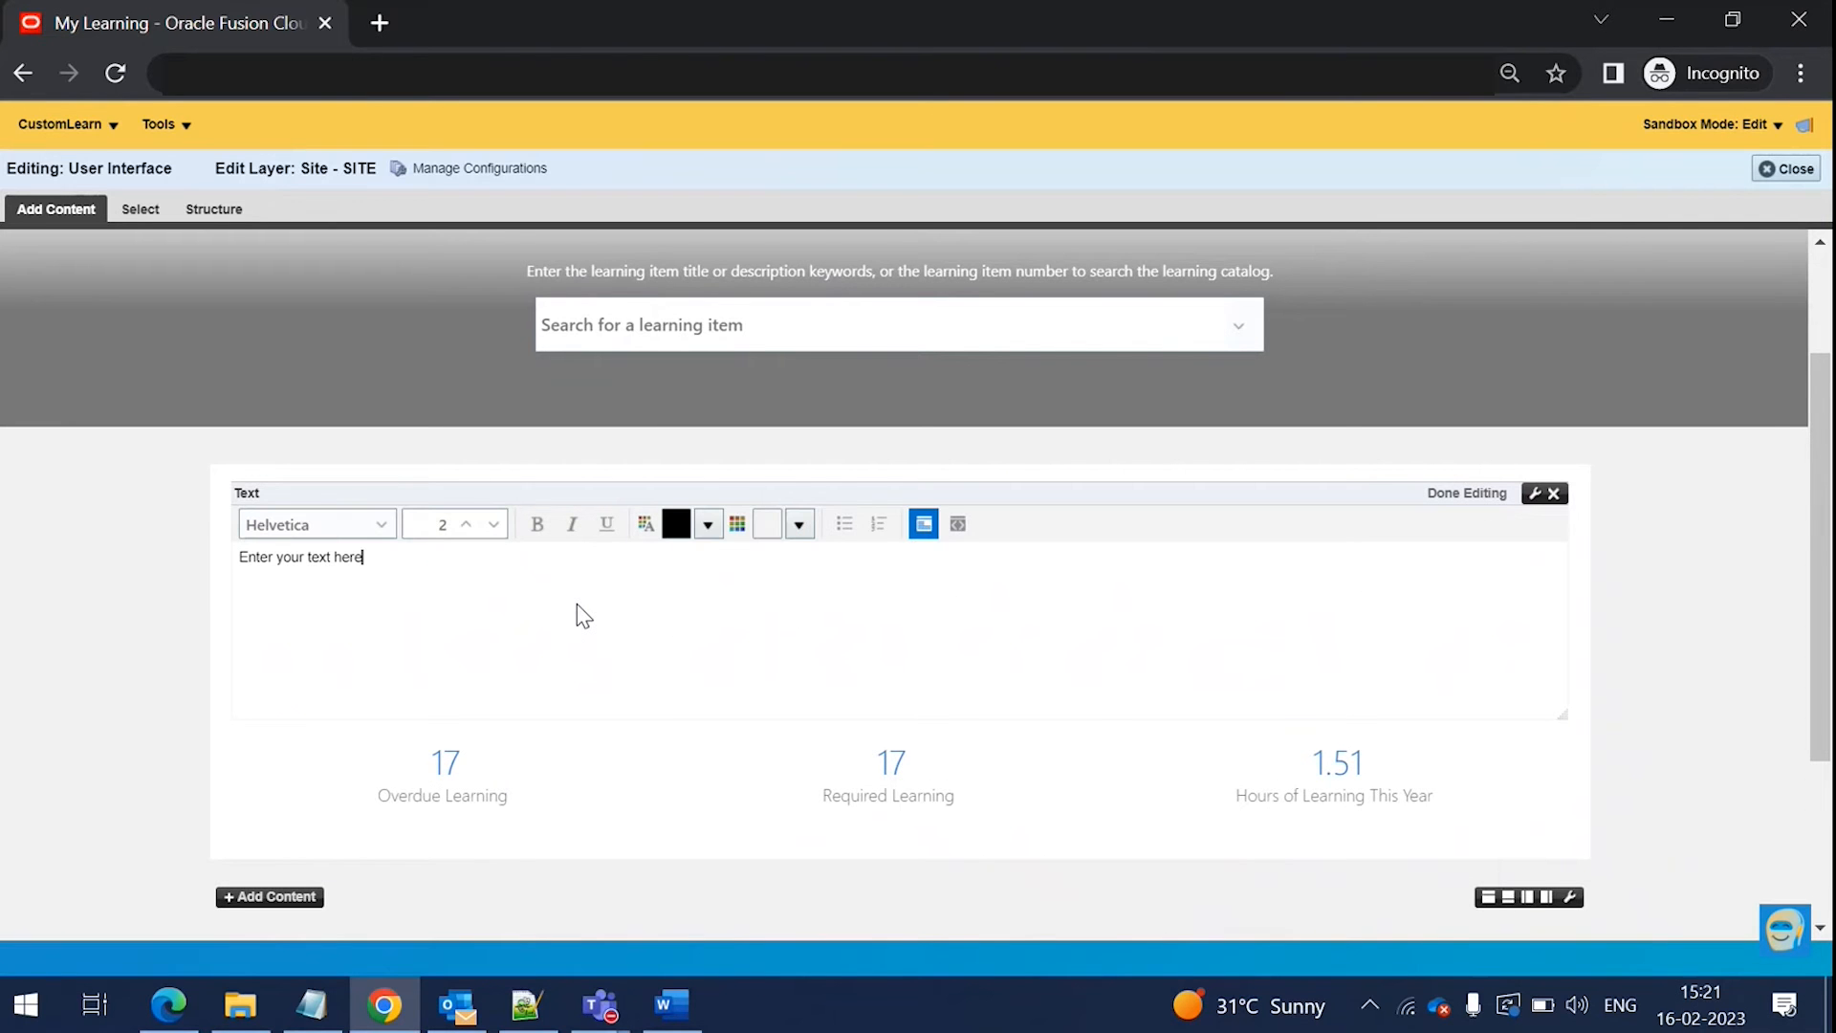
{"action": "key", "text": "BackSpace"}
{"action": "key", "text": "BackSpace"}
{"action": "key", "text": "BackSpace"}
{"action": "key", "text": "BackSpace"}
{"action": "key", "text": "BackSpace"}
{"action": "key", "text": "BackSpace"}
{"action": "key", "text": "BackSpace"}
{"action": "key", "text": "BackSpace"}
{"action": "key", "text": "BackSpace"}
{"action": "key", "text": "BackSpace"}
{"action": "key", "text": "BackSpace"}
{"action": "key", "text": "BackSpace"}
{"action": "key", "text": "BackSpace"}
{"action": "key", "text": "BackSpace"}
{"action": "key", "text": "BackSpace"}
{"action": "key", "text": "BackSpace"}
{"action": "key", "text": "BackSpace"}
{"action": "key", "text": "BackSpace"}
{"action": "key", "text": "BackSpace"}
{"action": "key", "text": "BackSpace"}
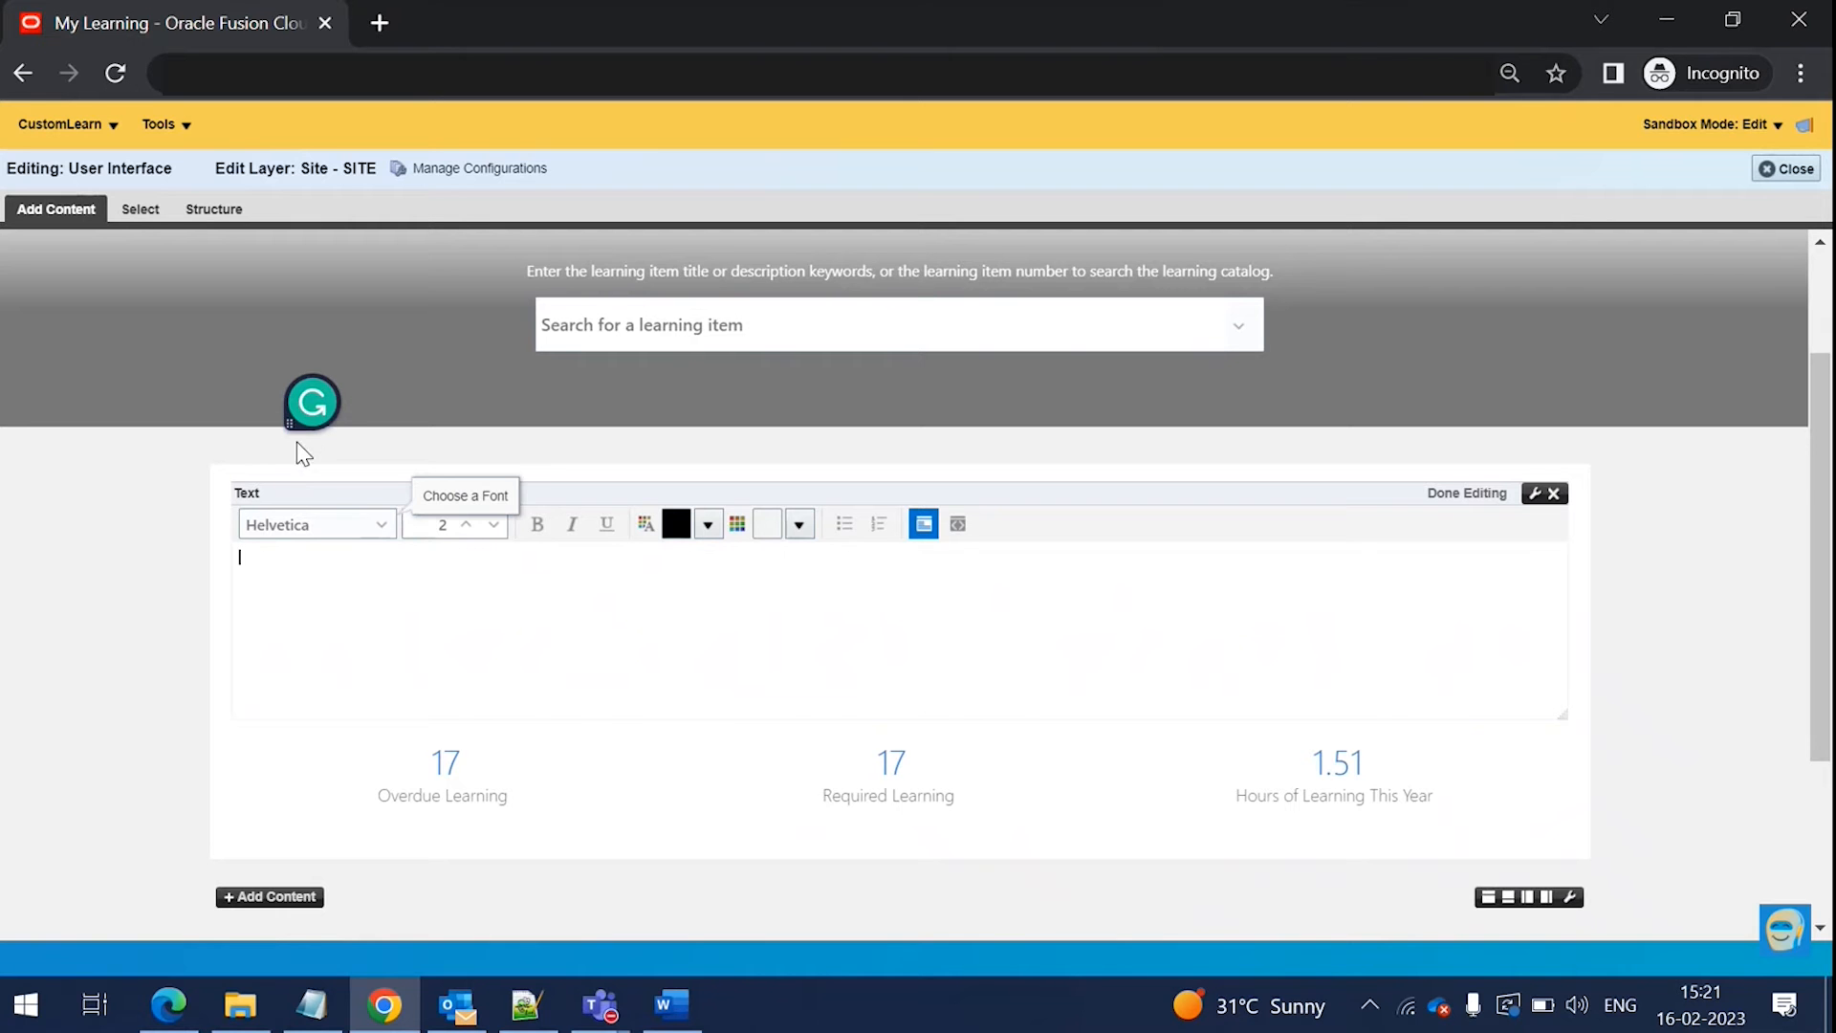
- Copy the HTML notice beginning with "Important!" from line 133 in Notepad++ and paste it into the Learning page's empty text component
{"action": "left_click", "coordinate": [527, 1021]}
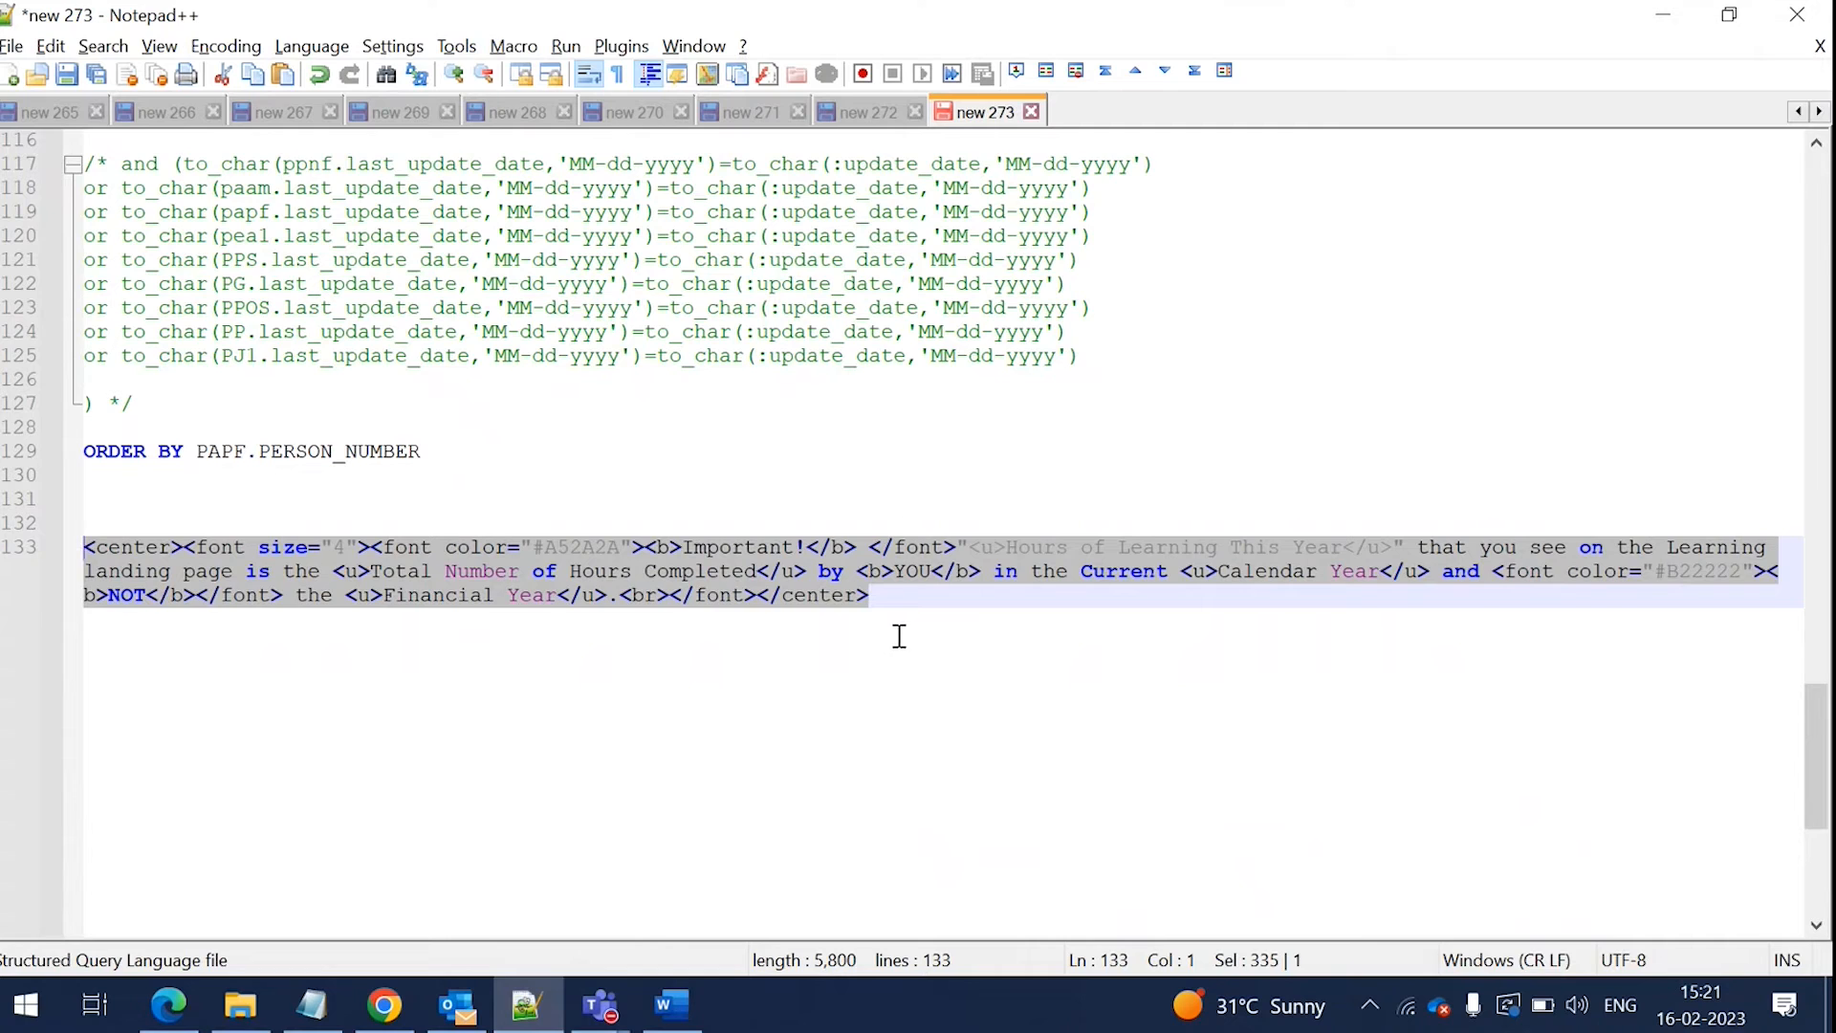
{"action": "key", "text": "alt+Tab"}
{"action": "type", "text": "<center><font size=\"4\"><font color=\"#A52A2A\"><b>Important!</b> </font>\"<u>Hours of Learning This Year</u>\" that you see on the Learning landing page is the <u>Total Number of Hours Completed</u> by <b>YOU</b> in the Current <u>Calendar Year</u> and <font color=\"#B22222\"><b>NOT</b></font> the <u>Financial Year</u>.<br></font></center>"}
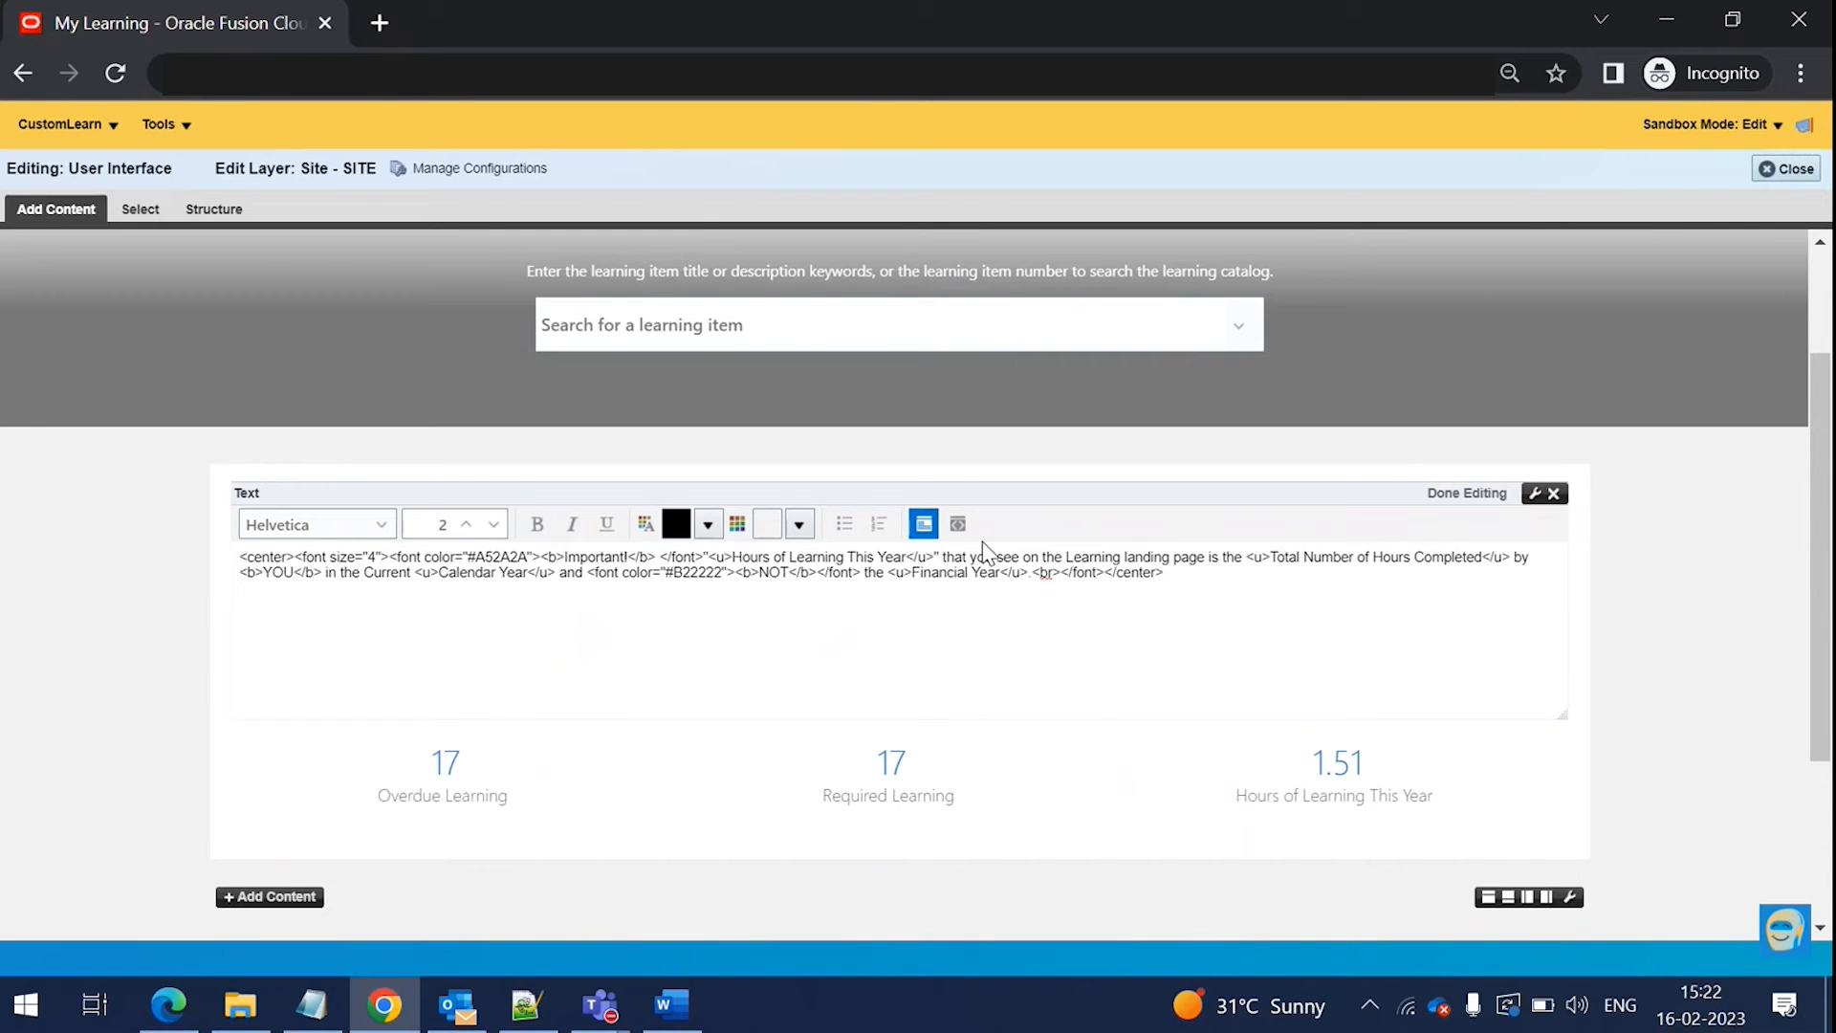
- Replace the Text component's content by pasting the HTML notice as source code, show it as formatted text, and shrink the editor's height to fit
{"action": "left_click", "coordinate": [957, 524]}
{"action": "left_click", "coordinate": [797, 525]}
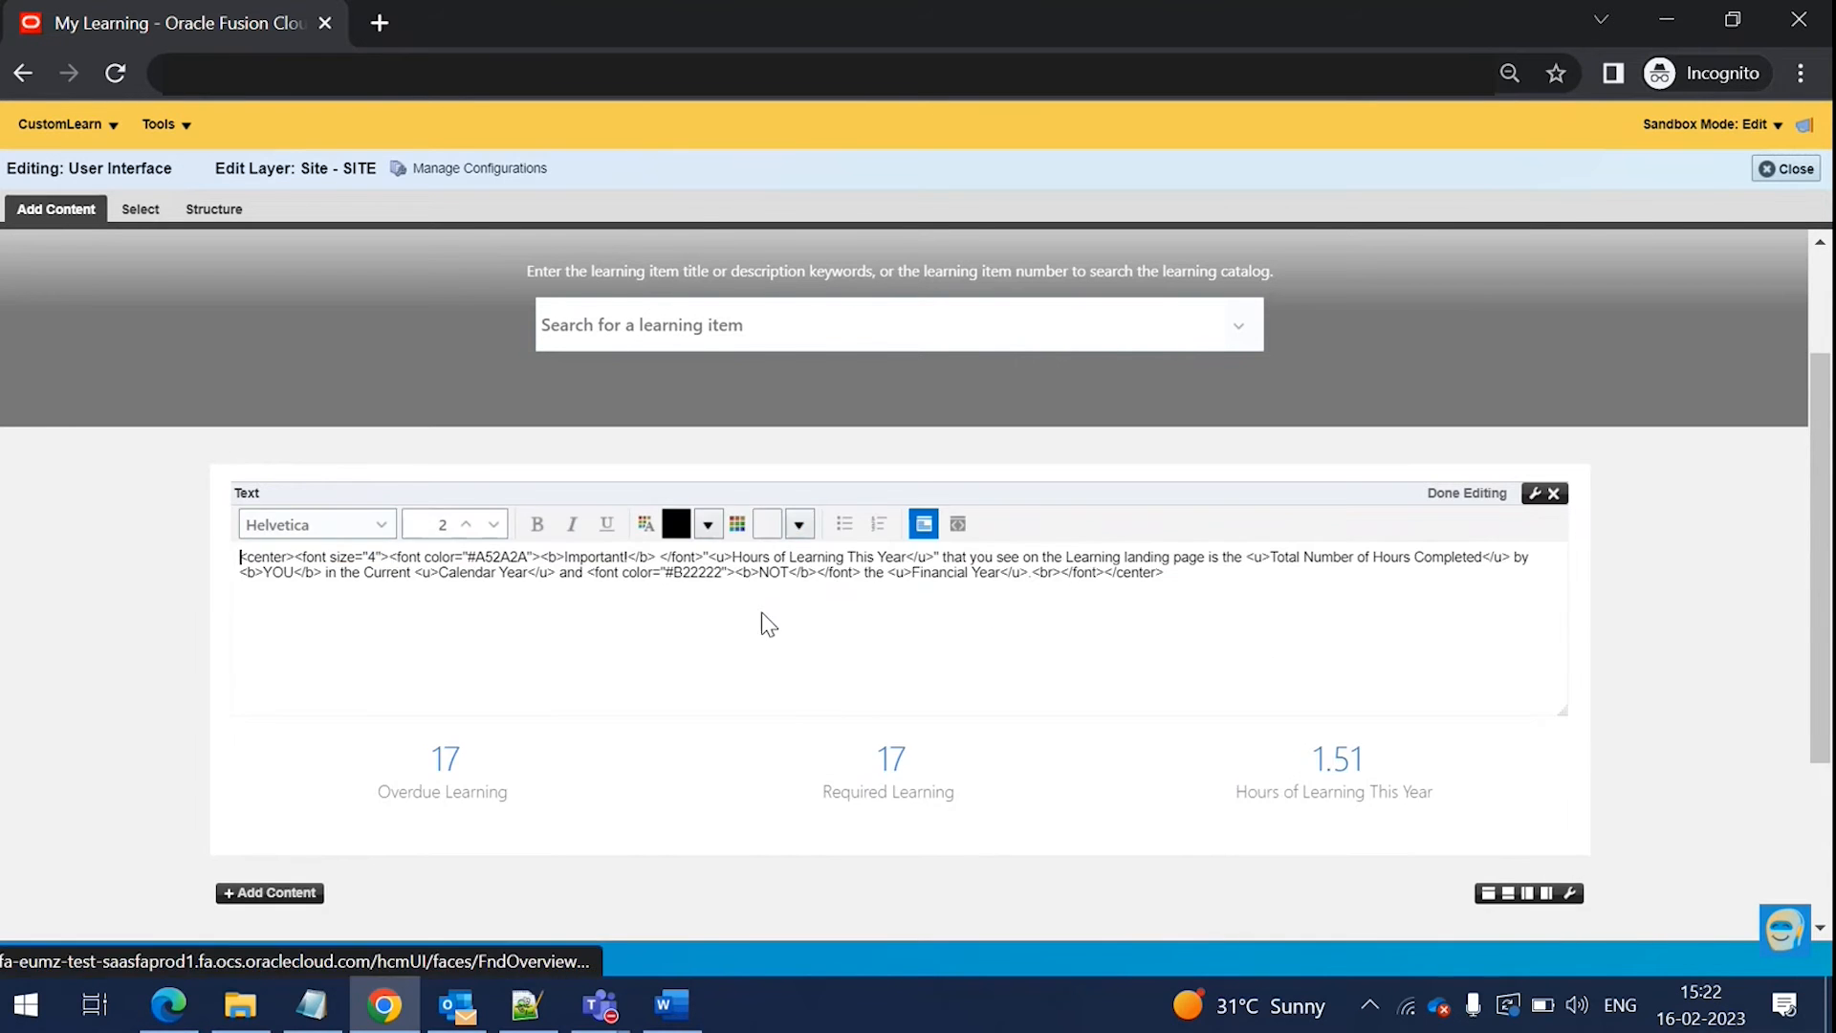
{"action": "key", "text": "ctrl+a"}
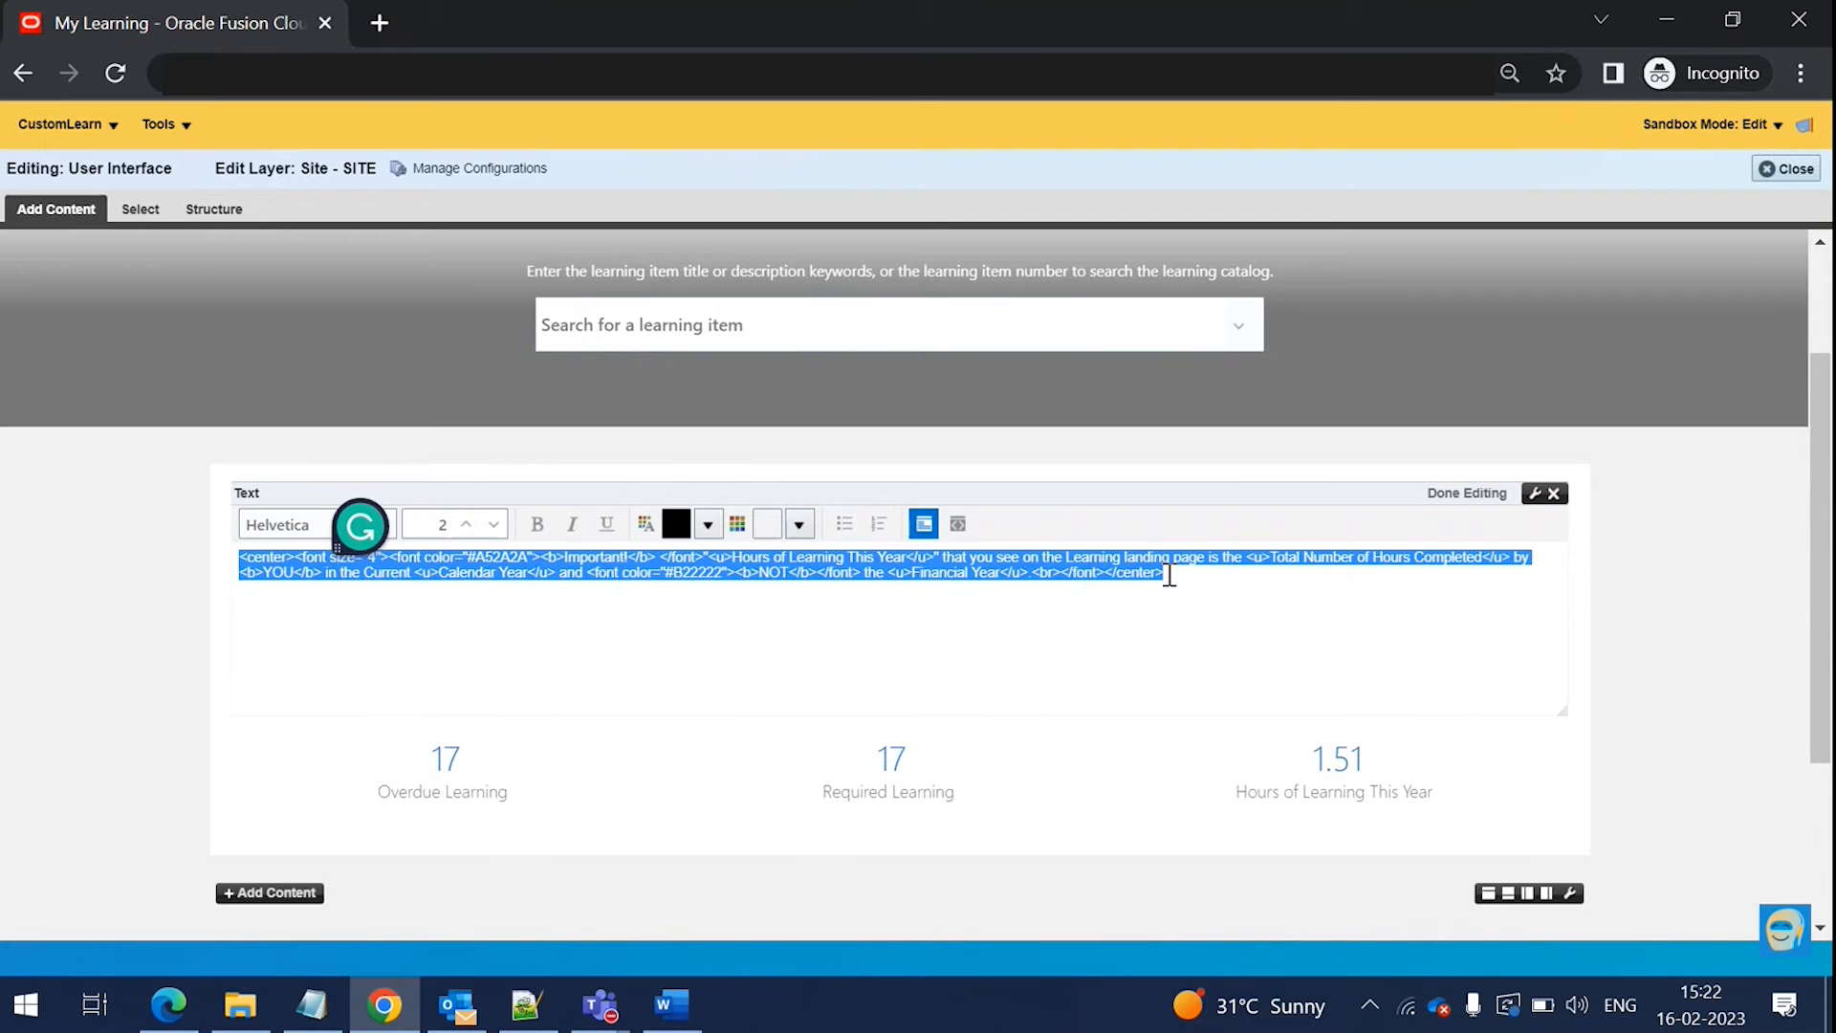
{"action": "key", "text": "BackSpace"}
{"action": "left_click", "coordinate": [957, 524]}
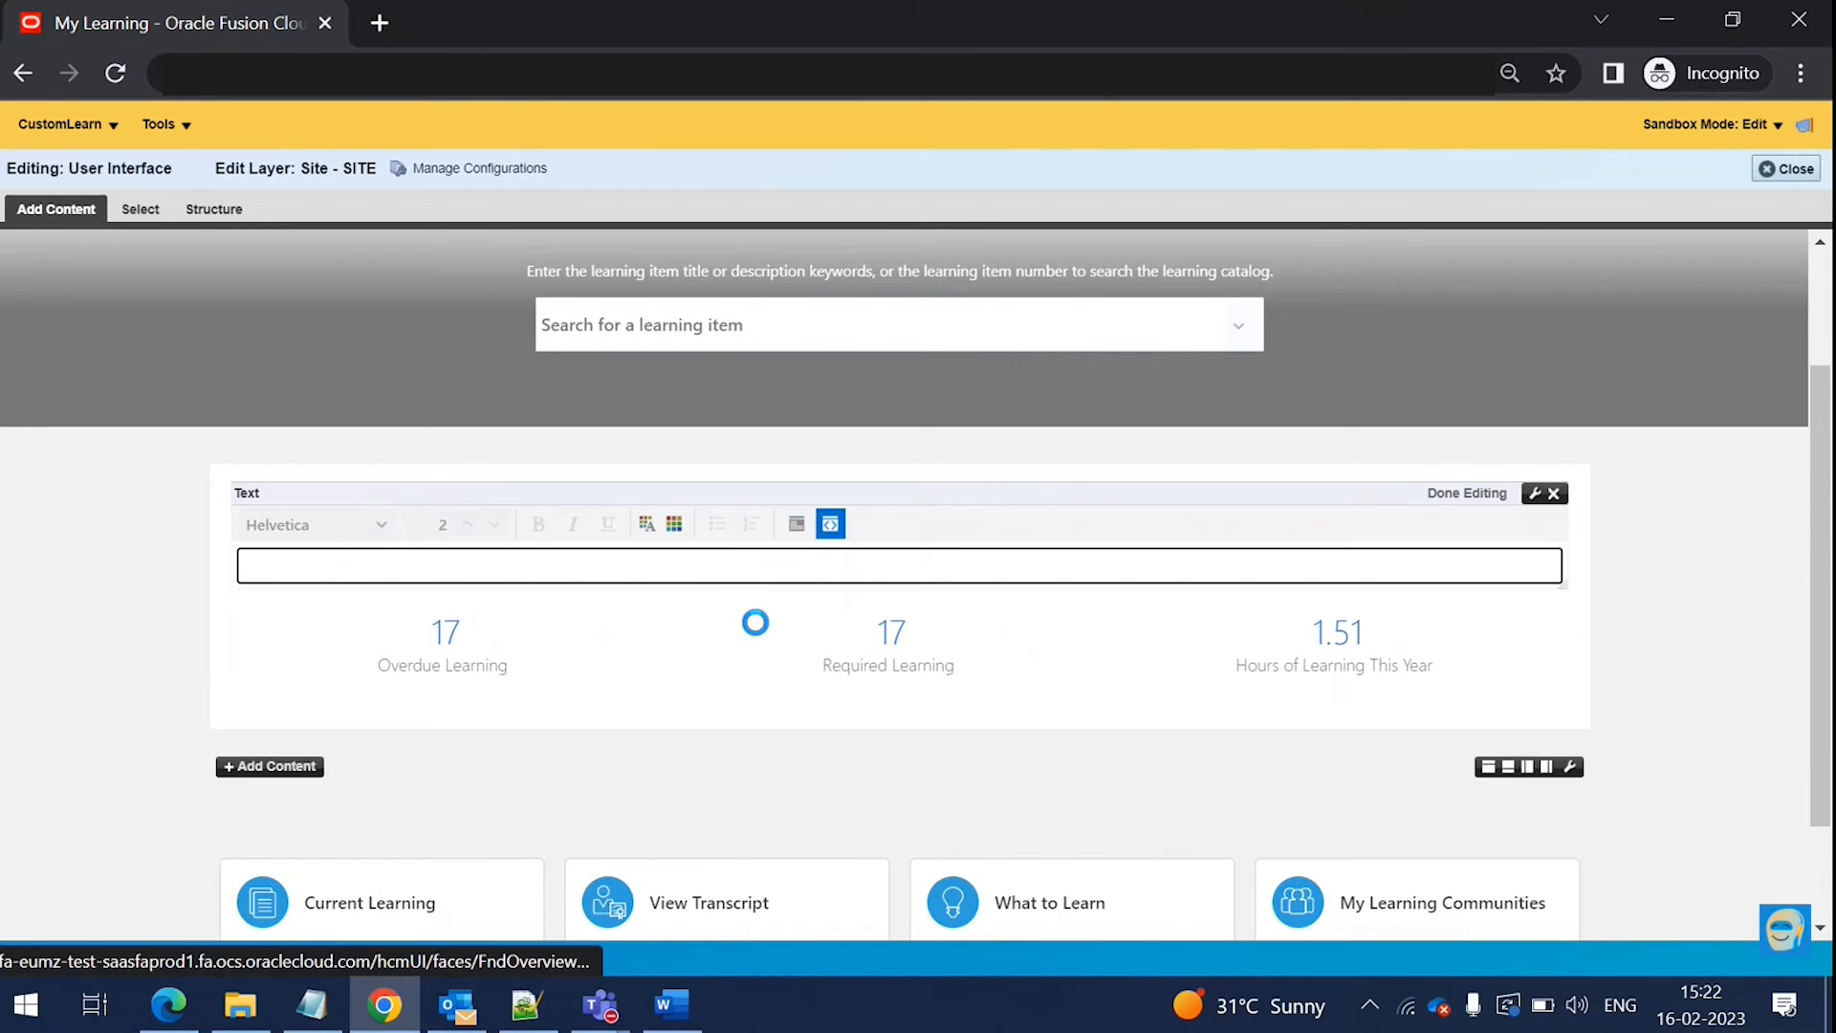
{"action": "key", "text": "ctrl+v"}
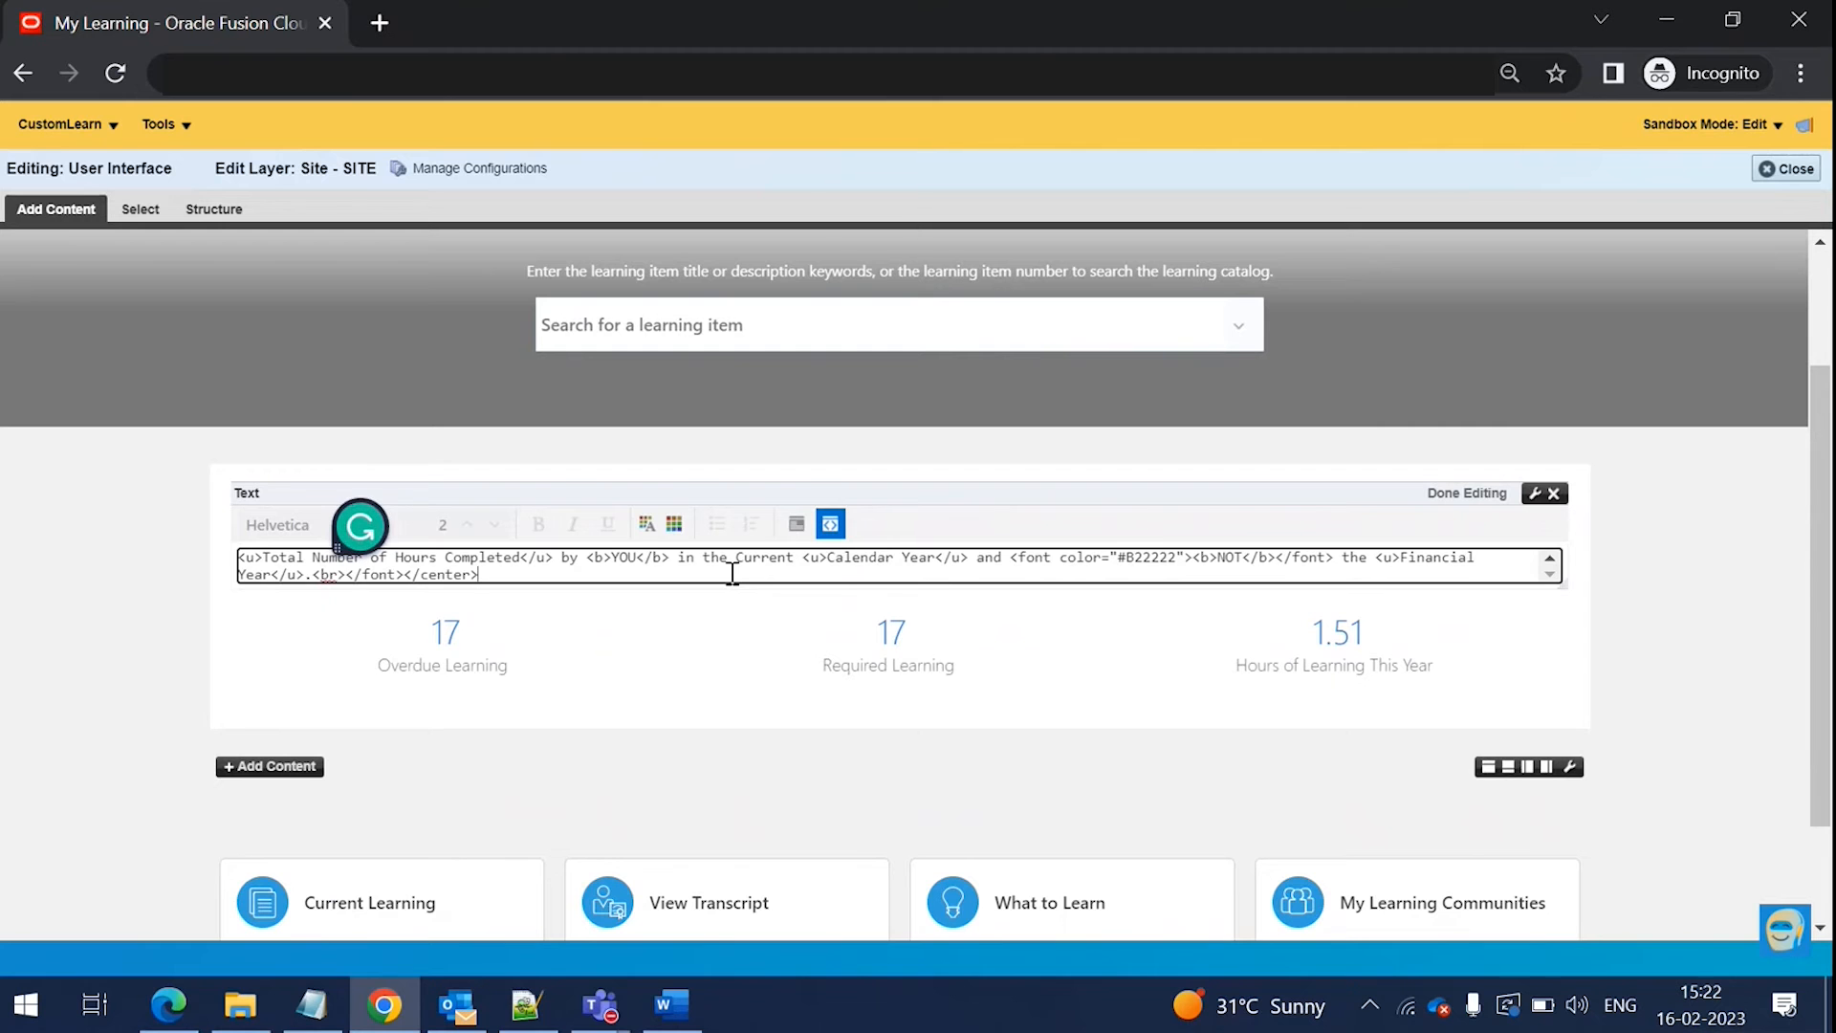
{"action": "left_click", "coordinate": [796, 524]}
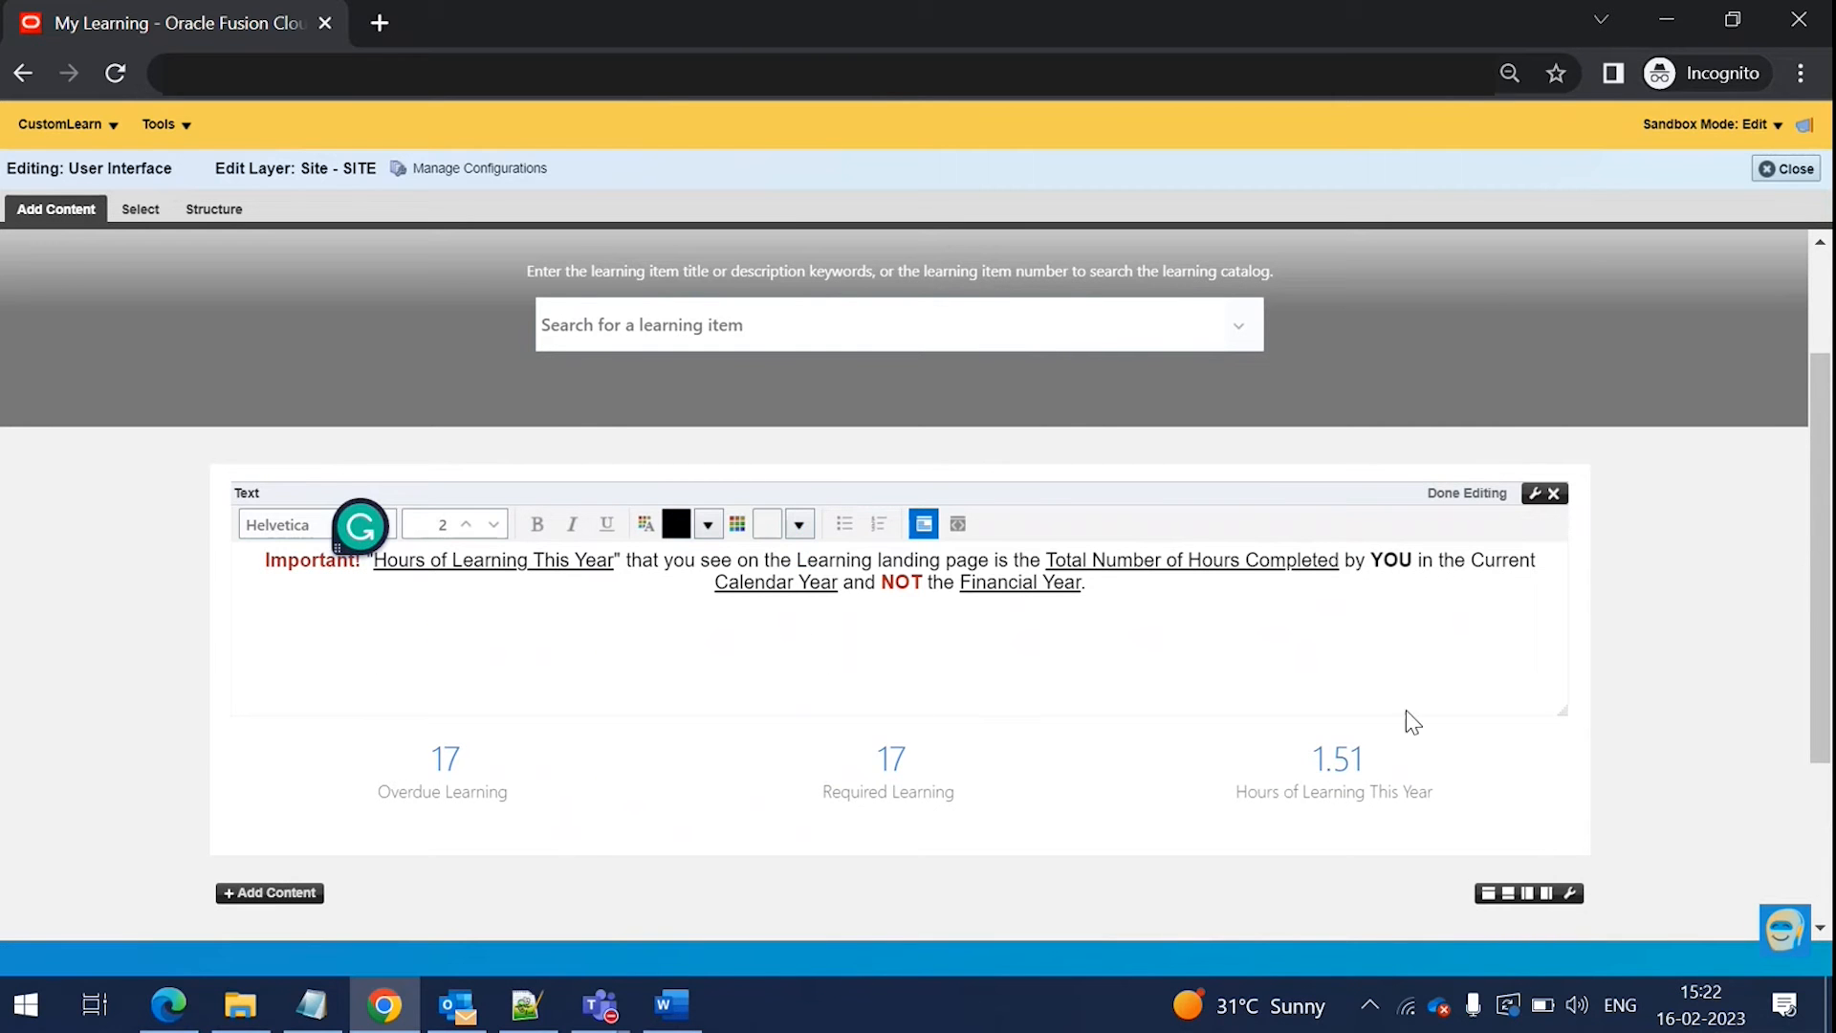
{"action": "left_click_drag", "start_coordinate": [1566, 707], "coordinate": [1549, 612]}
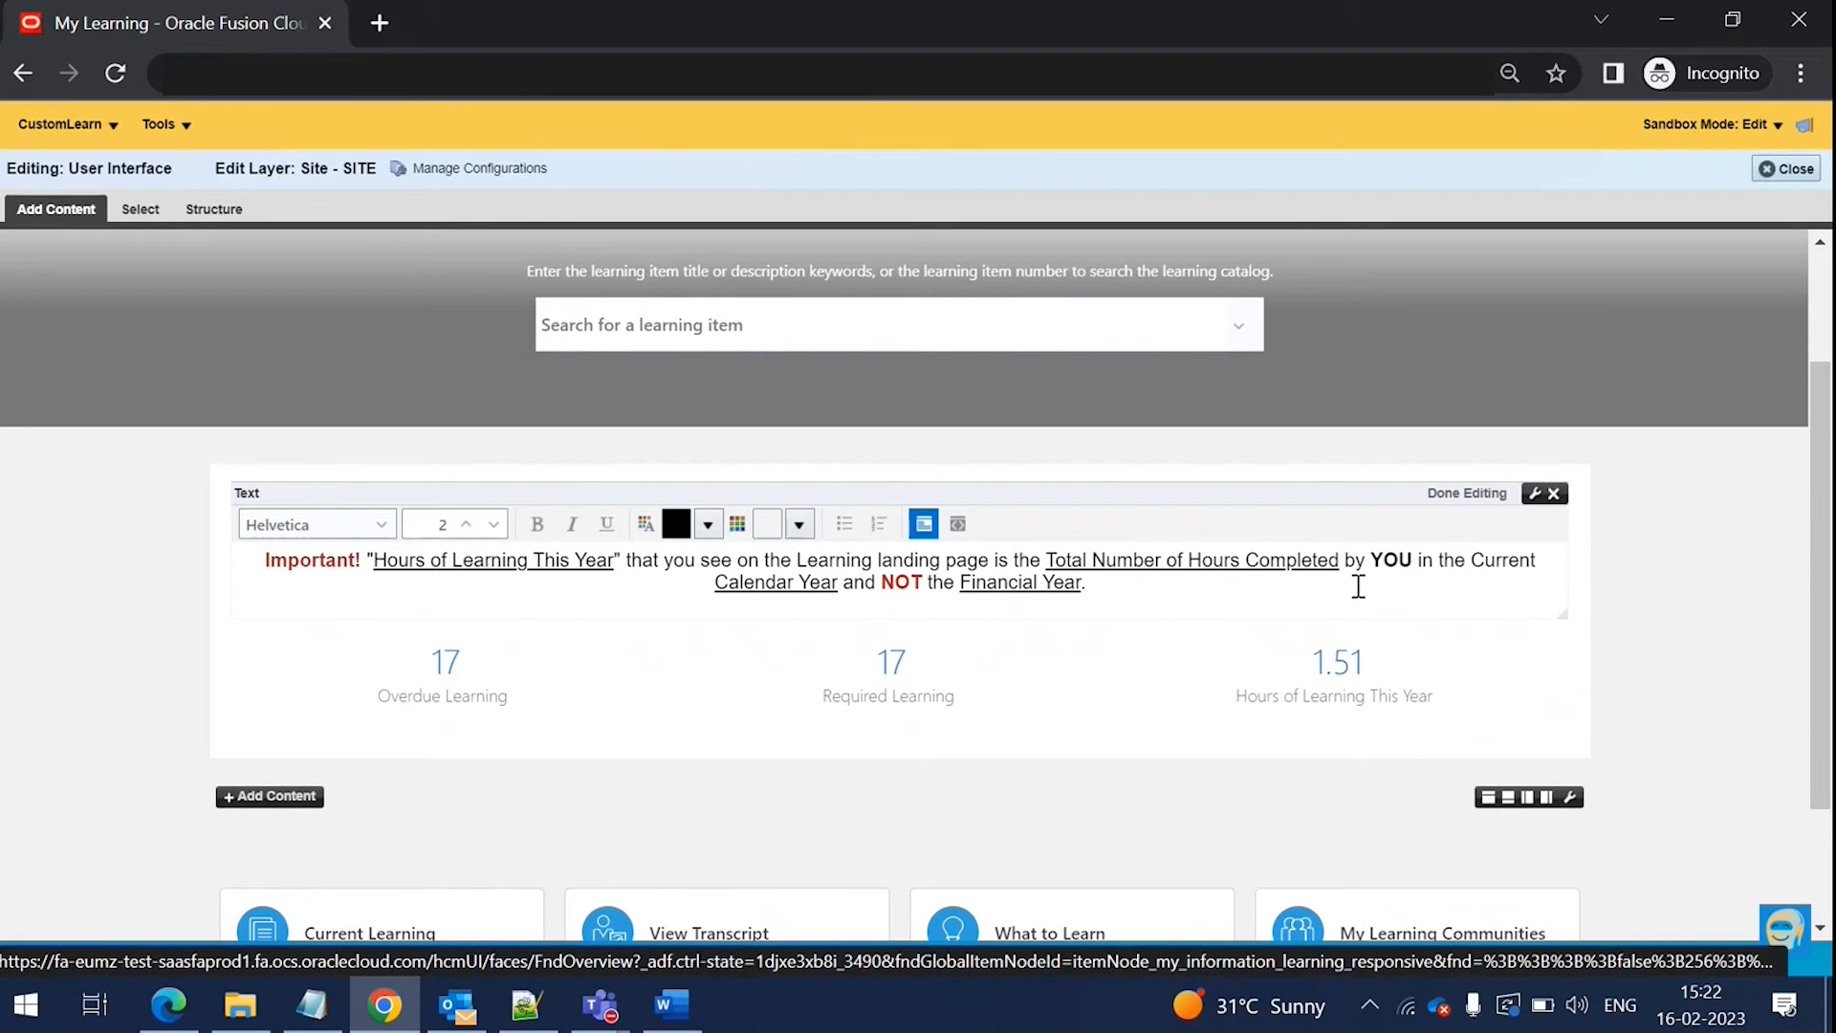
- Set the Text component's Display Header property to the expression false, test and apply it, and finish editing the notice
{"action": "left_click", "coordinate": [1534, 494]}
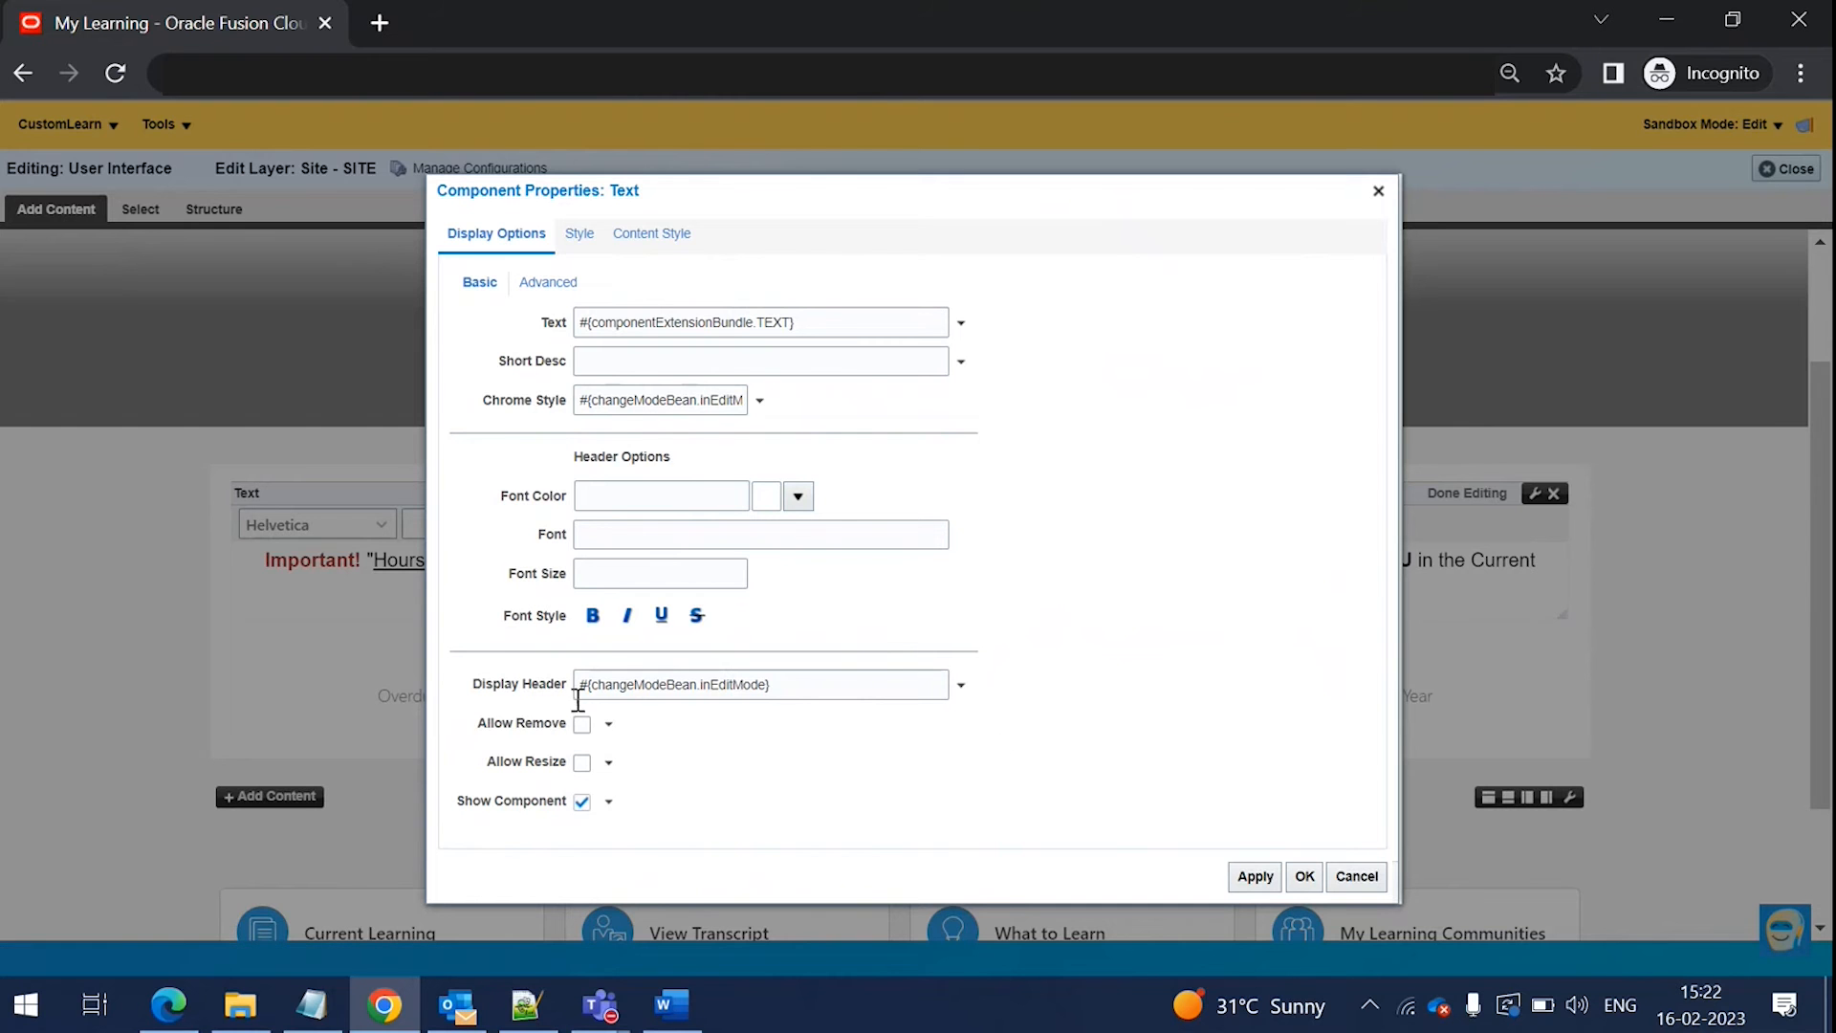
{"action": "left_click", "coordinate": [961, 689]}
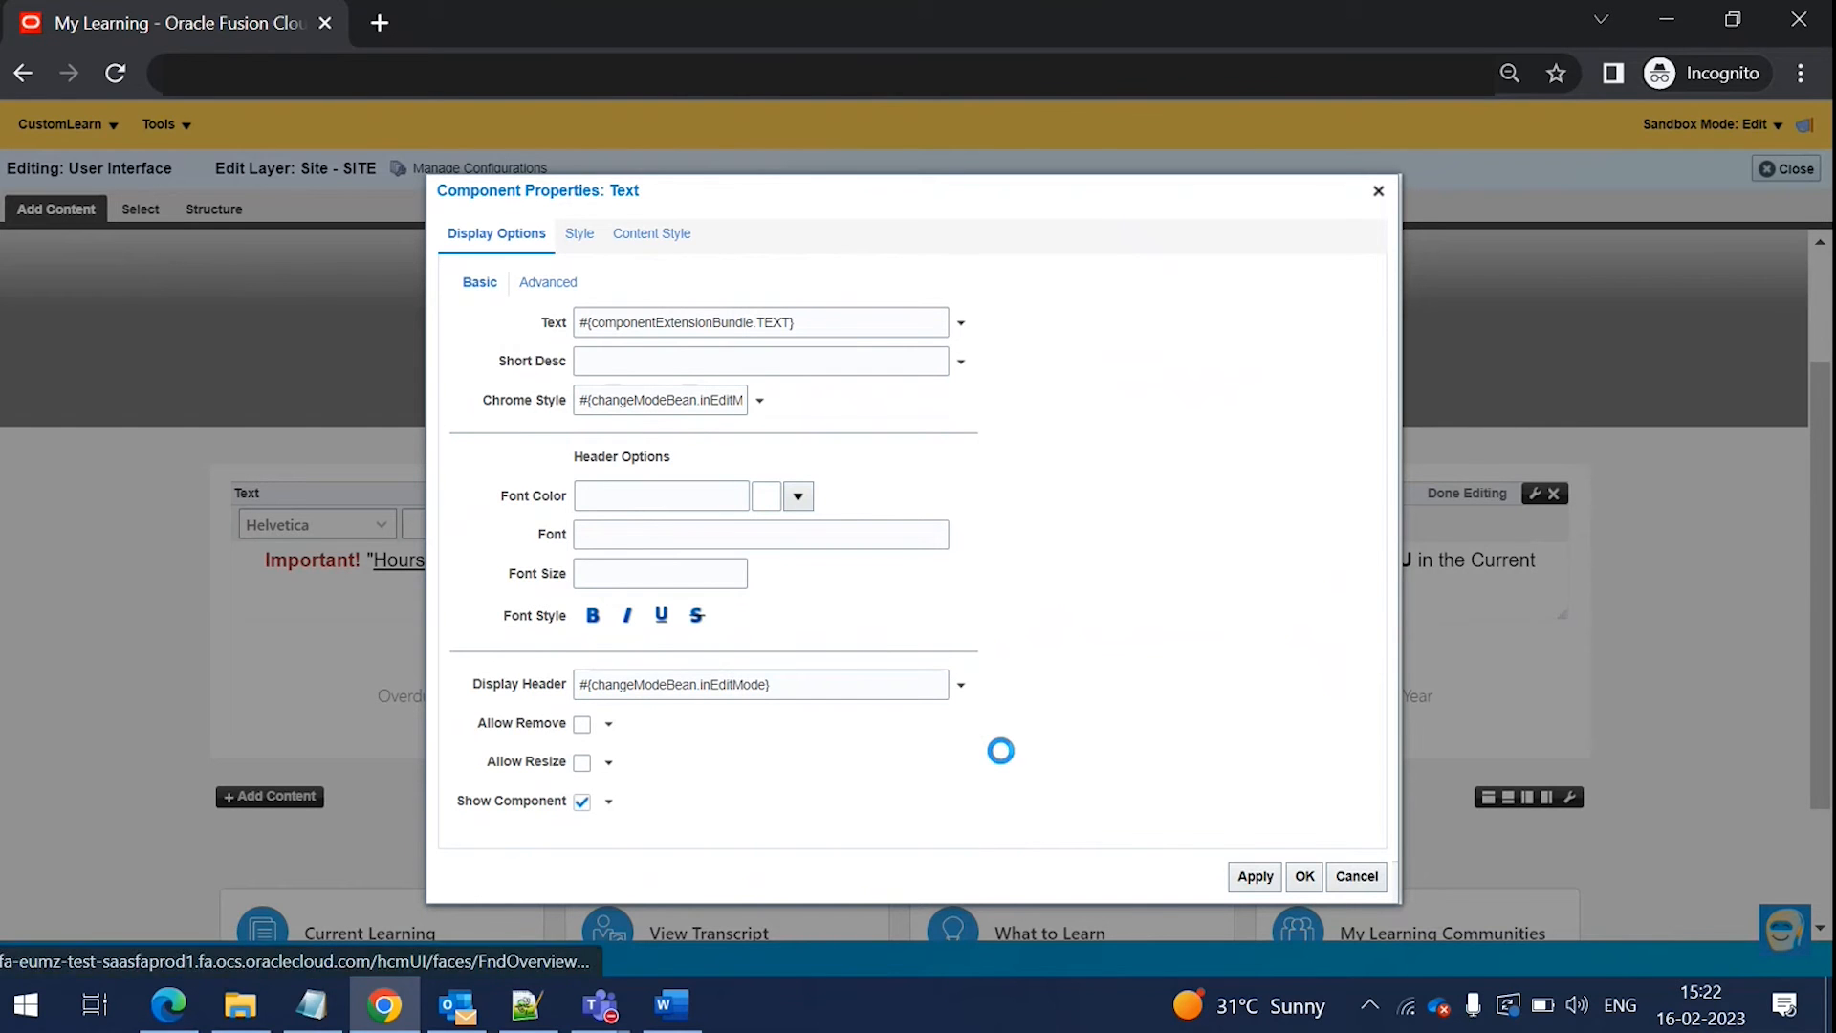
{"action": "left_click", "coordinate": [1013, 714]}
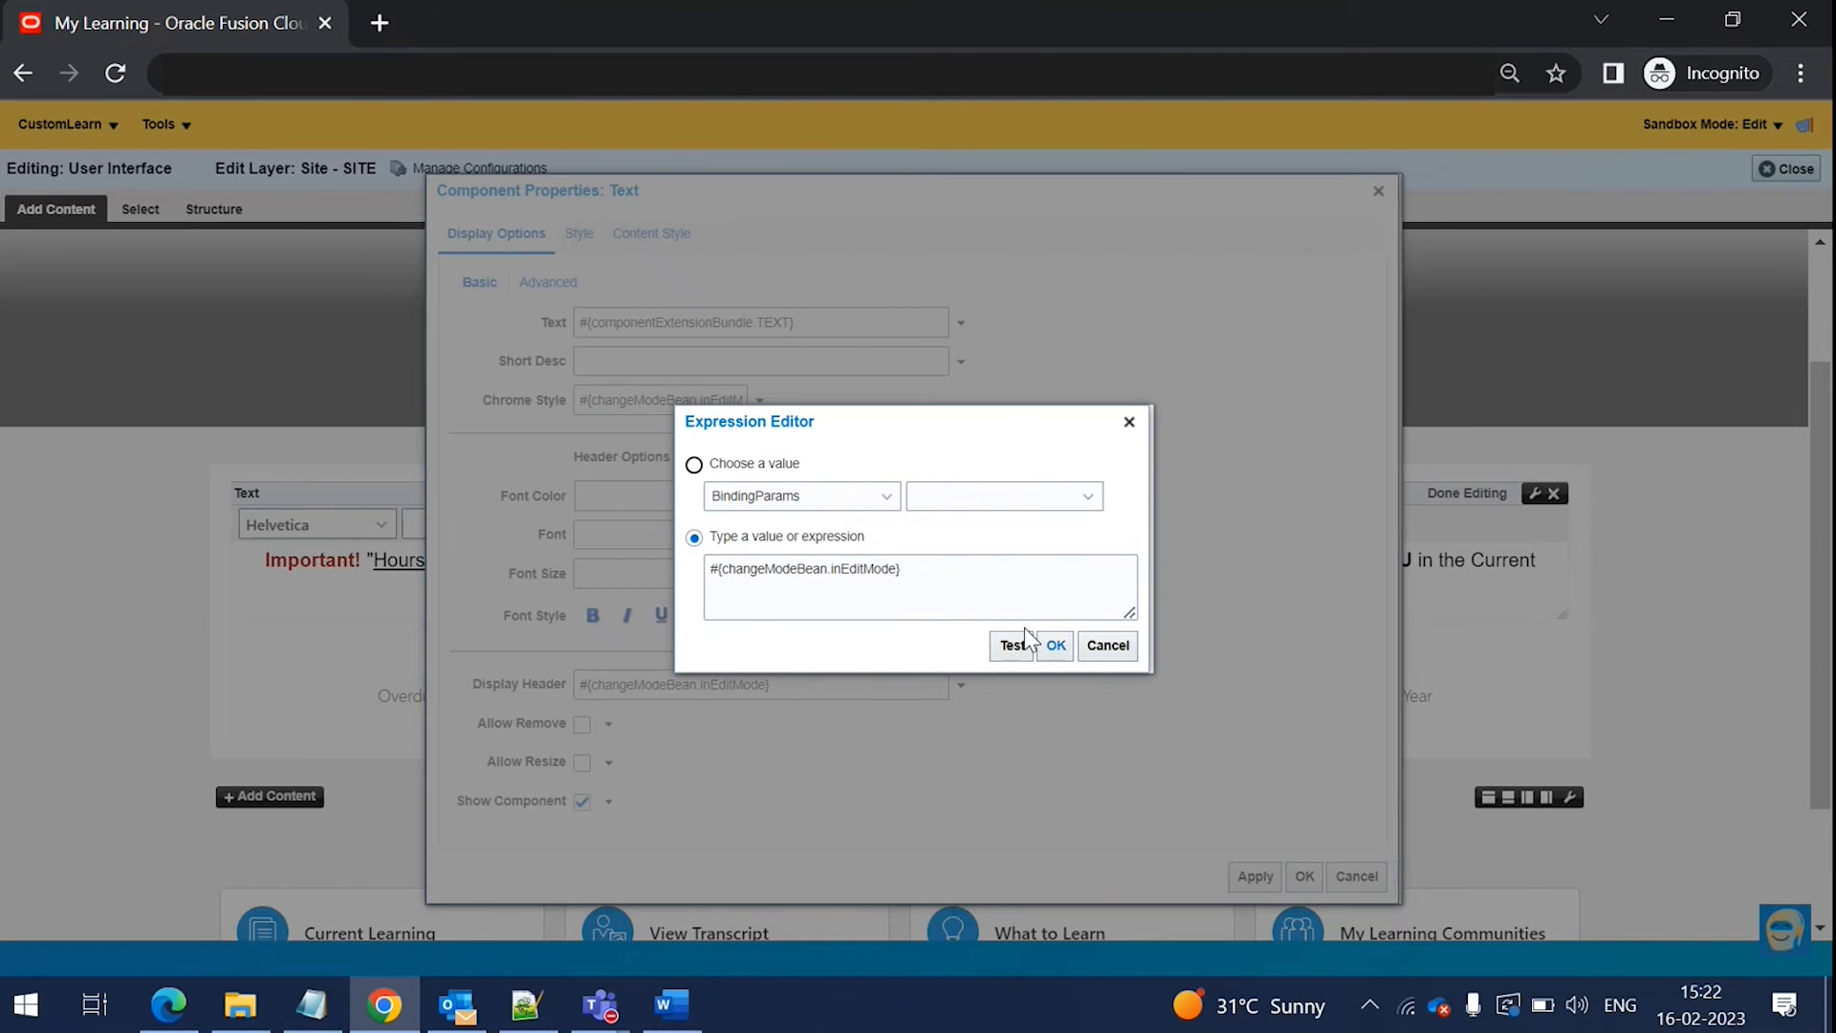
{"action": "left_click_drag", "start_coordinate": [899, 569], "coordinate": [535, 593]}
{"action": "key", "text": "BackSpace"}
{"action": "type", "text": "false"}
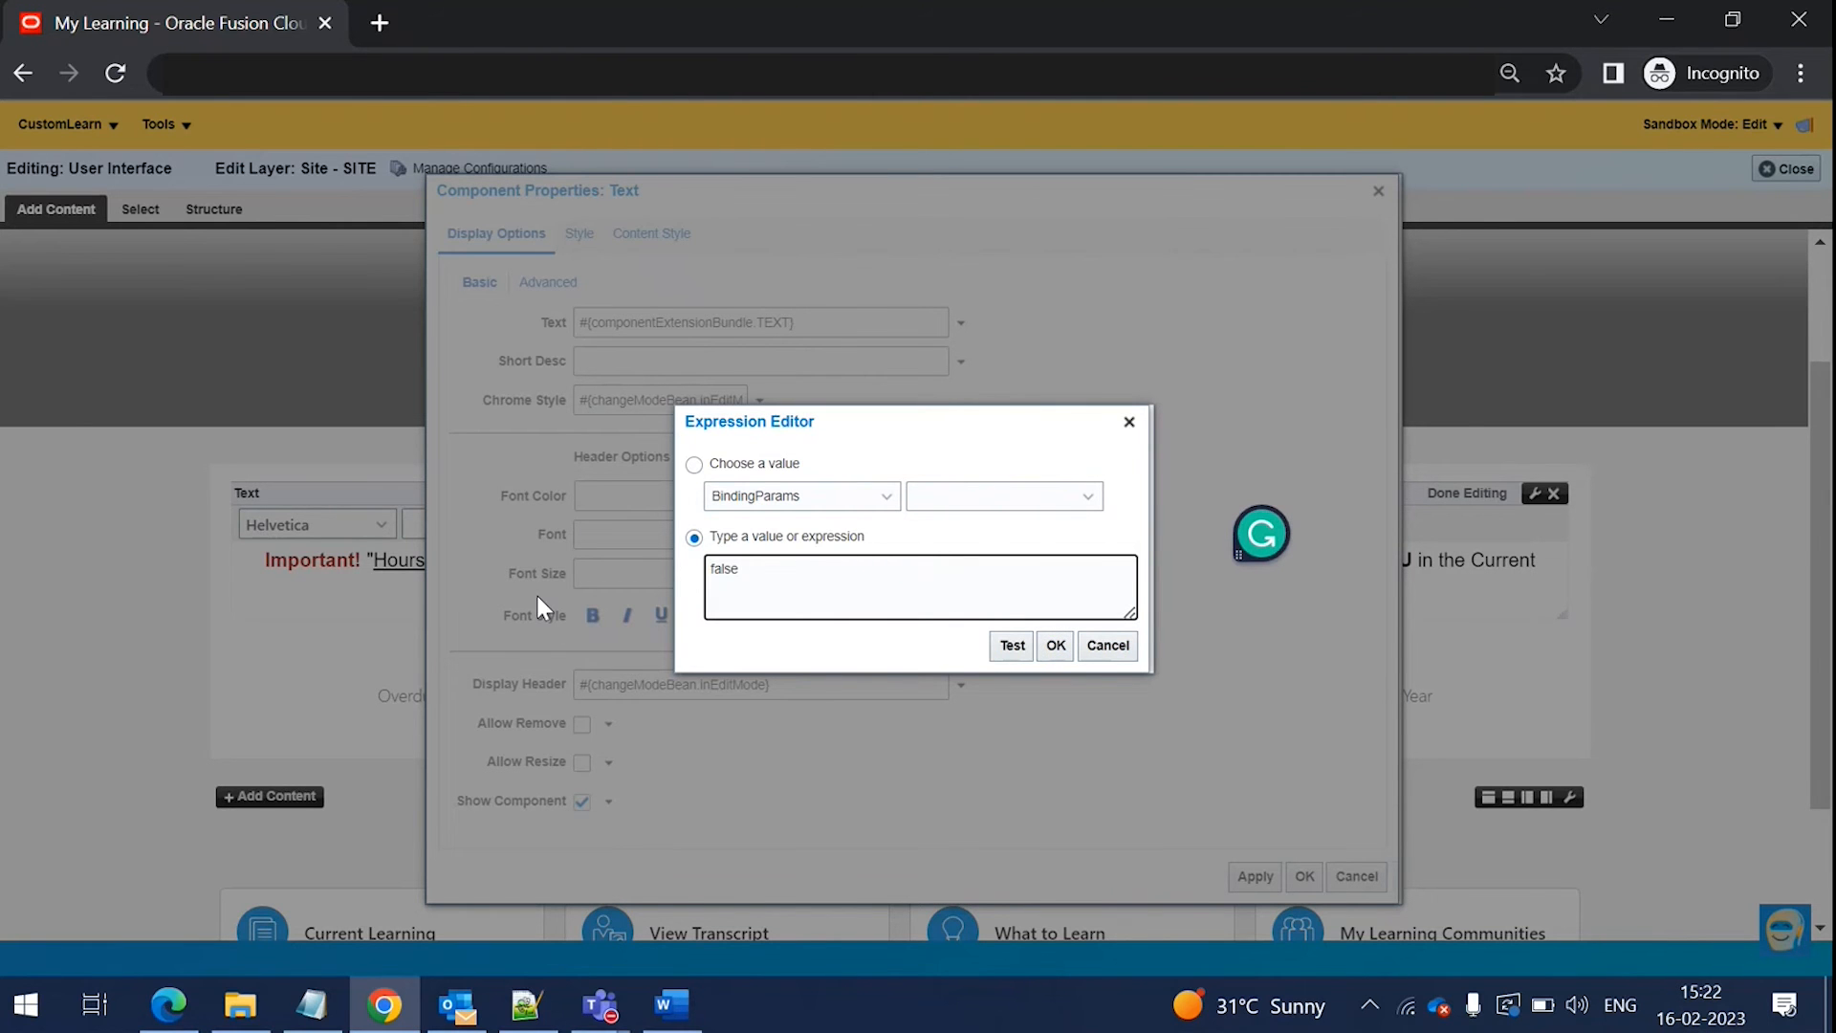
{"action": "left_click", "coordinate": [1011, 646]}
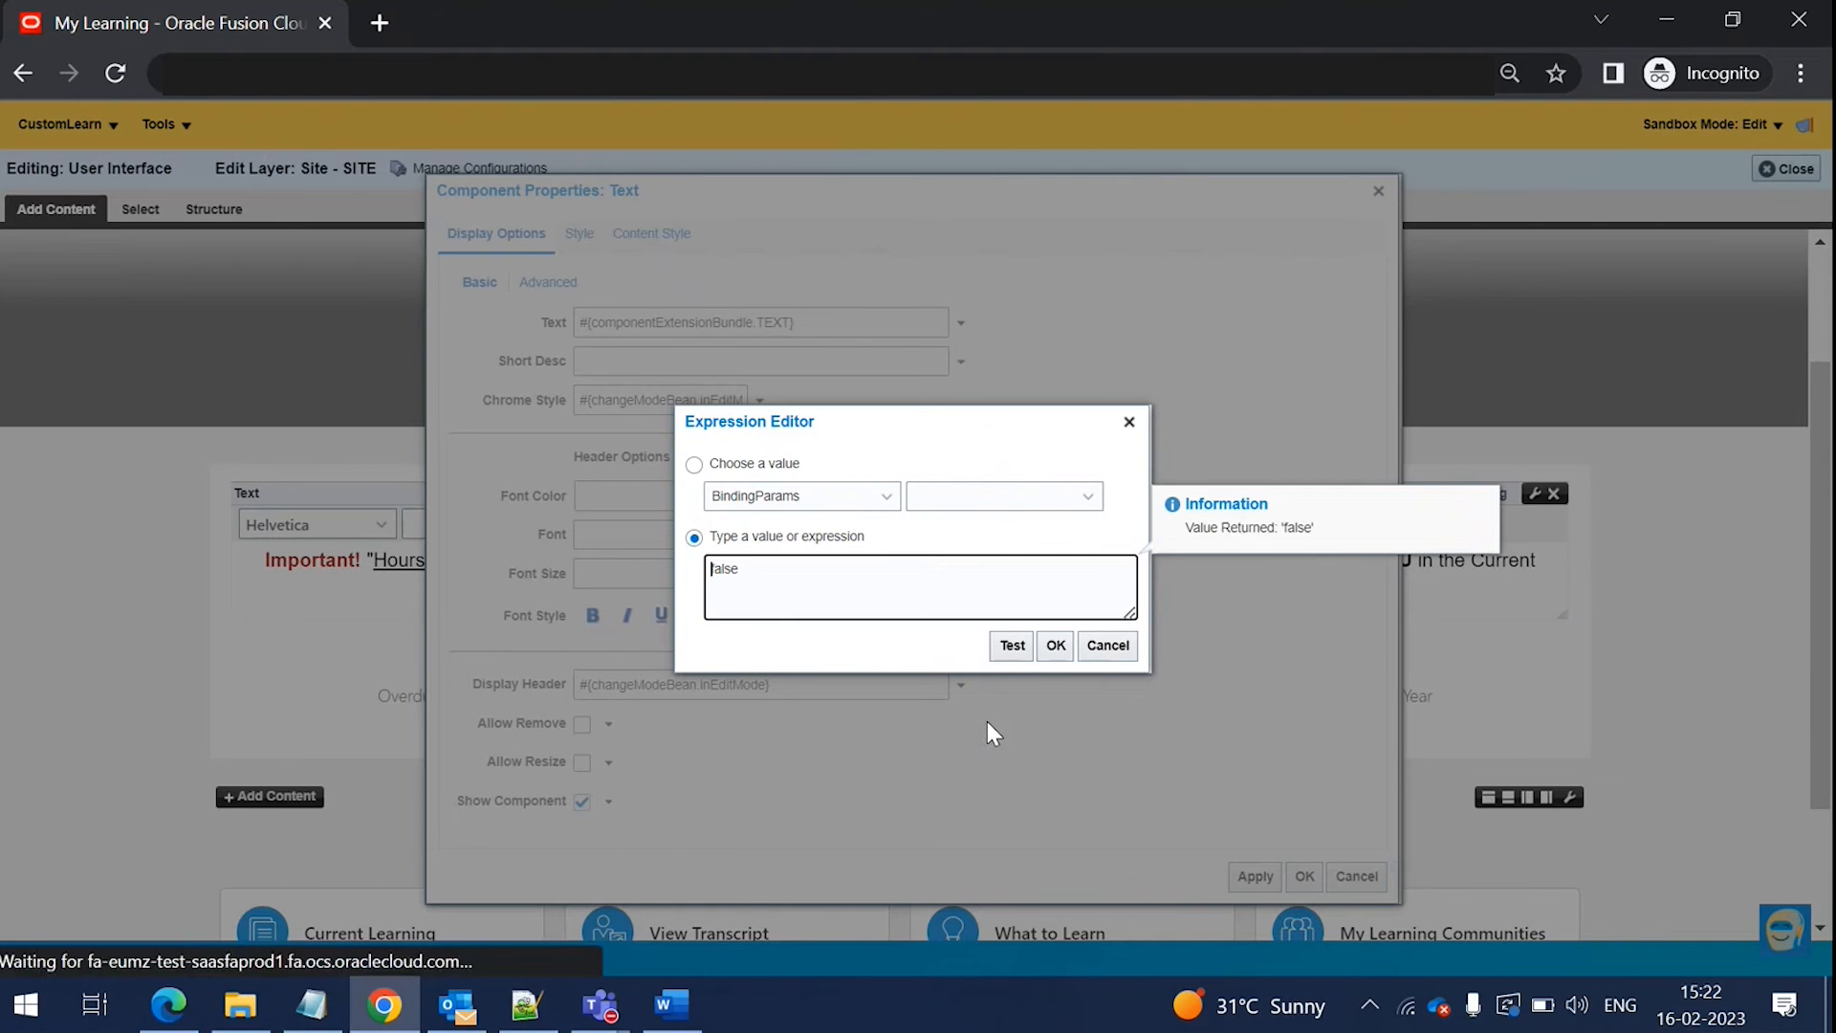
{"action": "left_click", "coordinate": [1055, 647]}
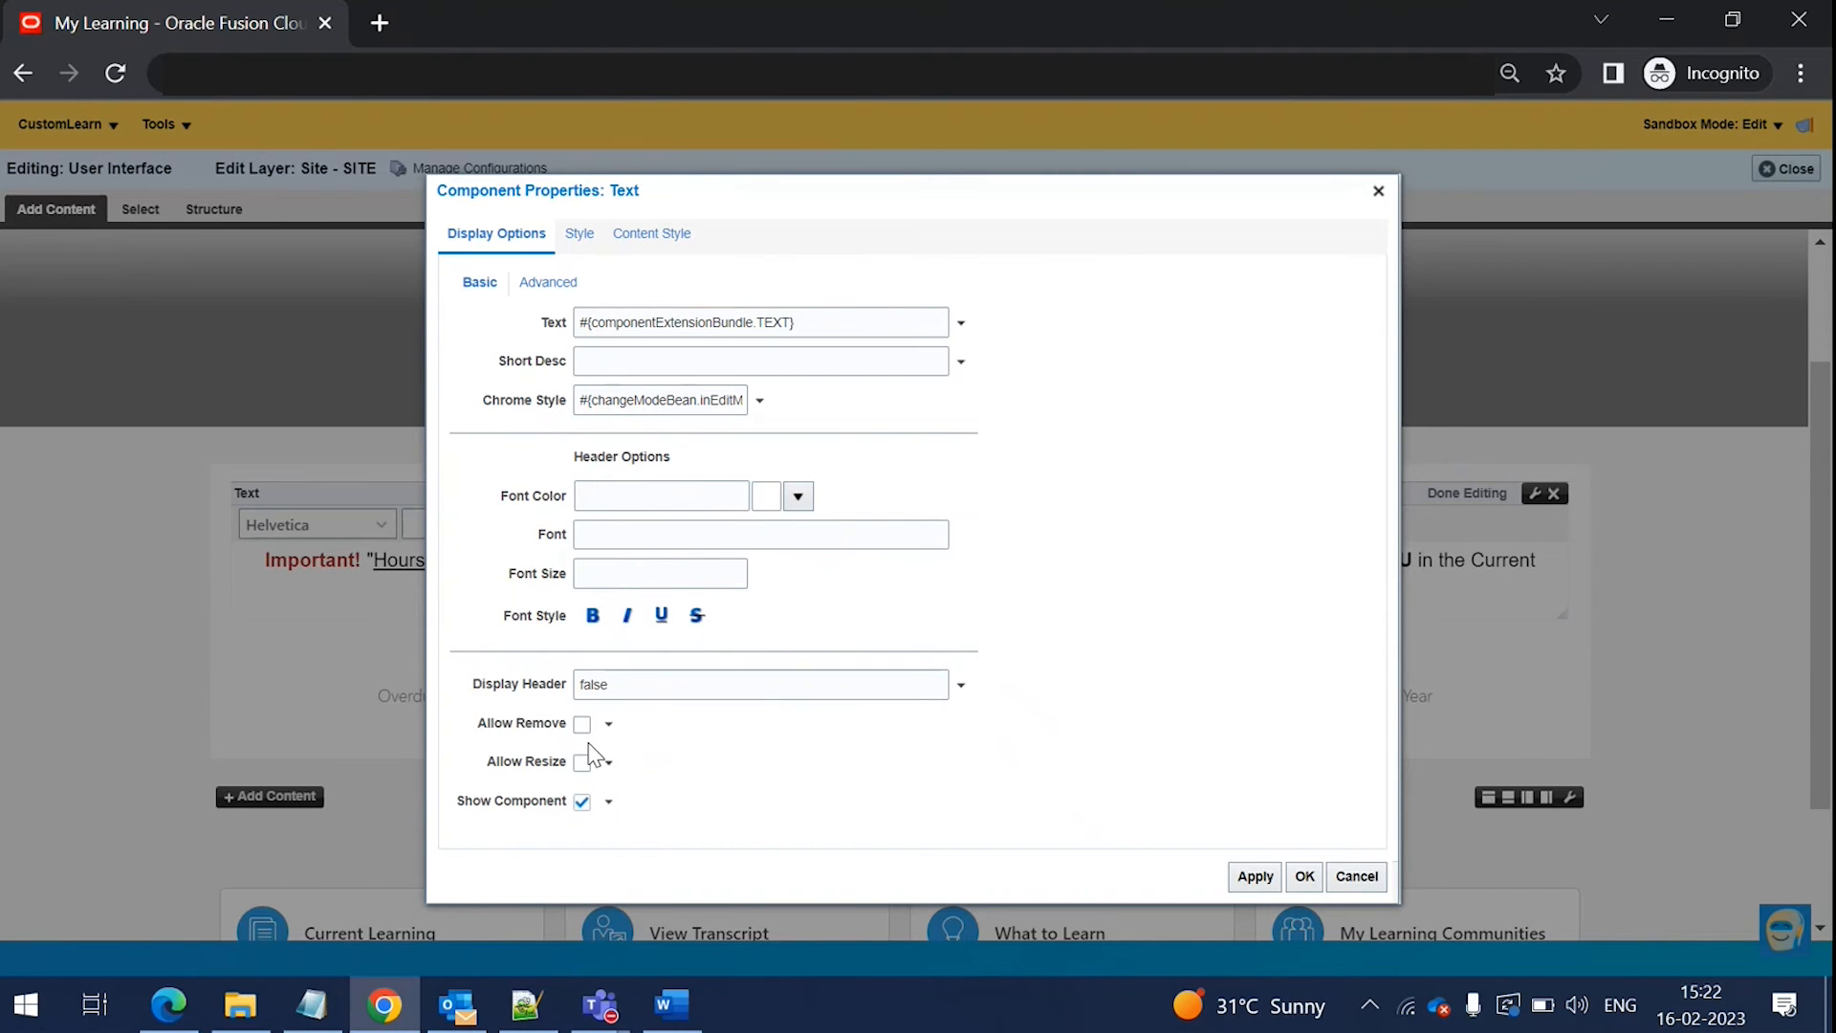
{"action": "left_click", "coordinate": [1247, 877]}
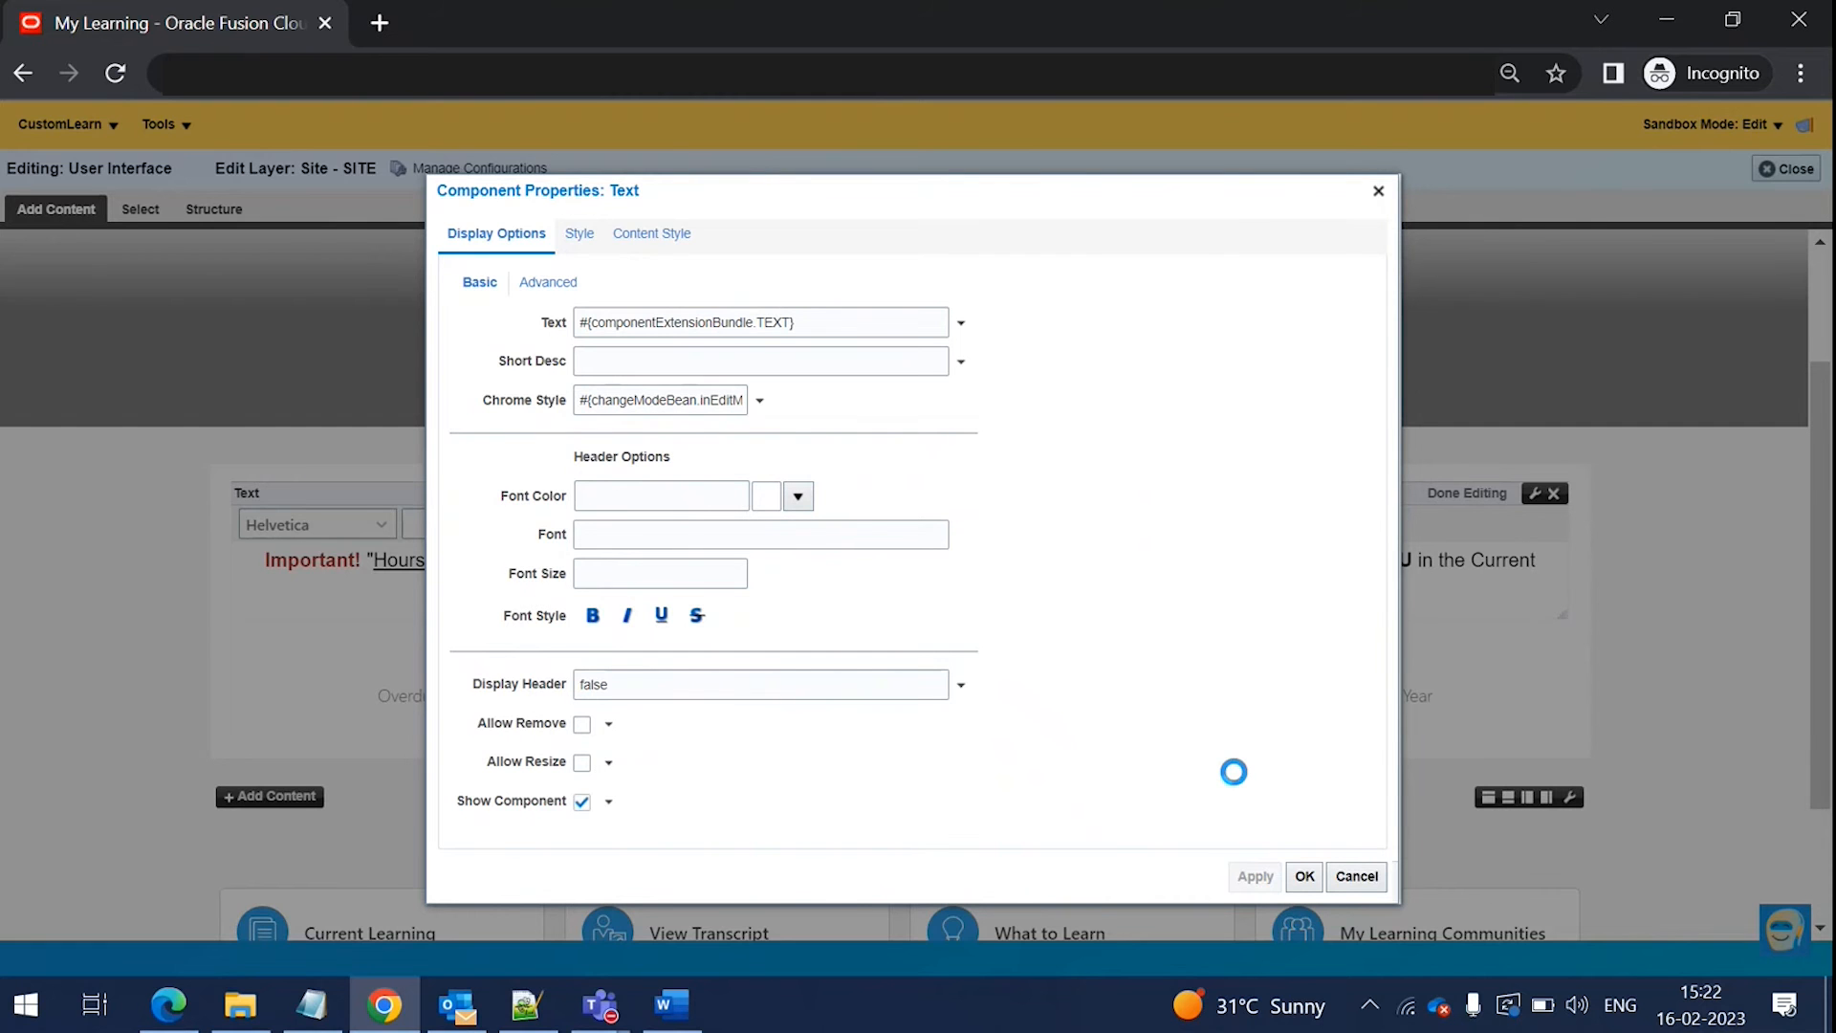
{"action": "left_click", "coordinate": [1303, 876]}
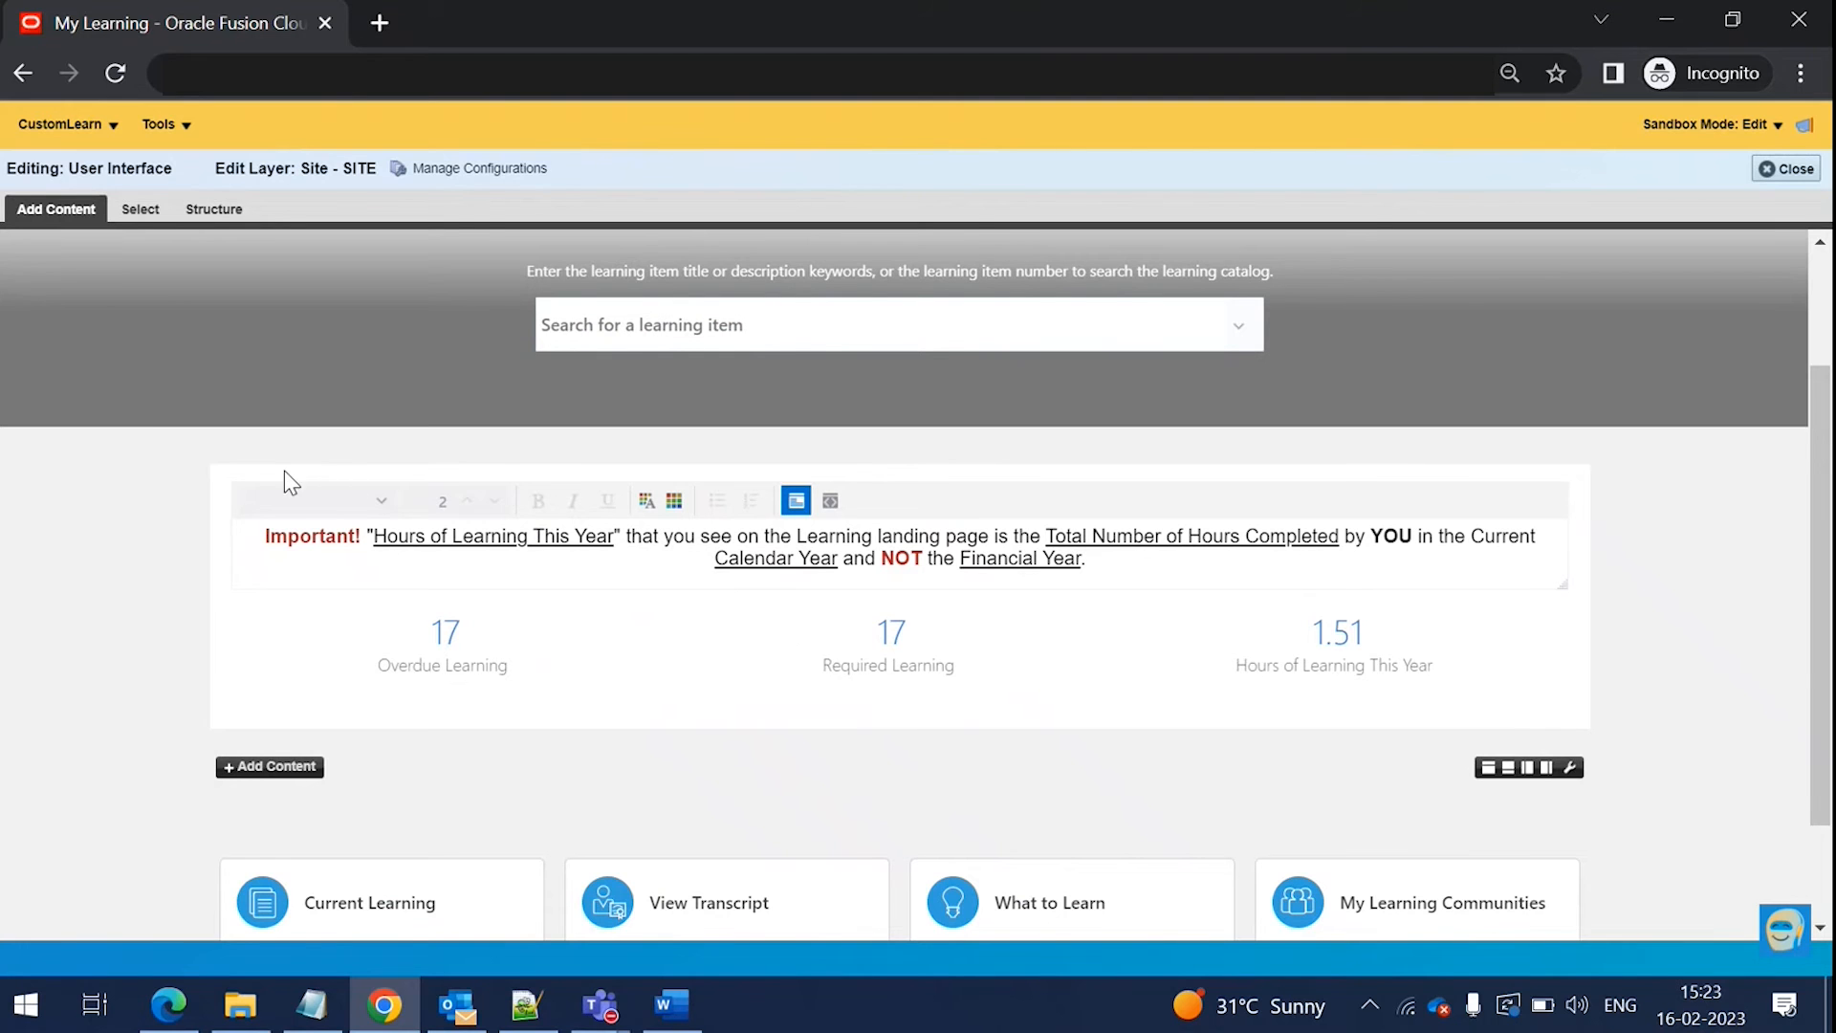
{"action": "mouse_move", "coordinate": [290, 491]}
{"action": "left_click", "coordinate": [1453, 486]}
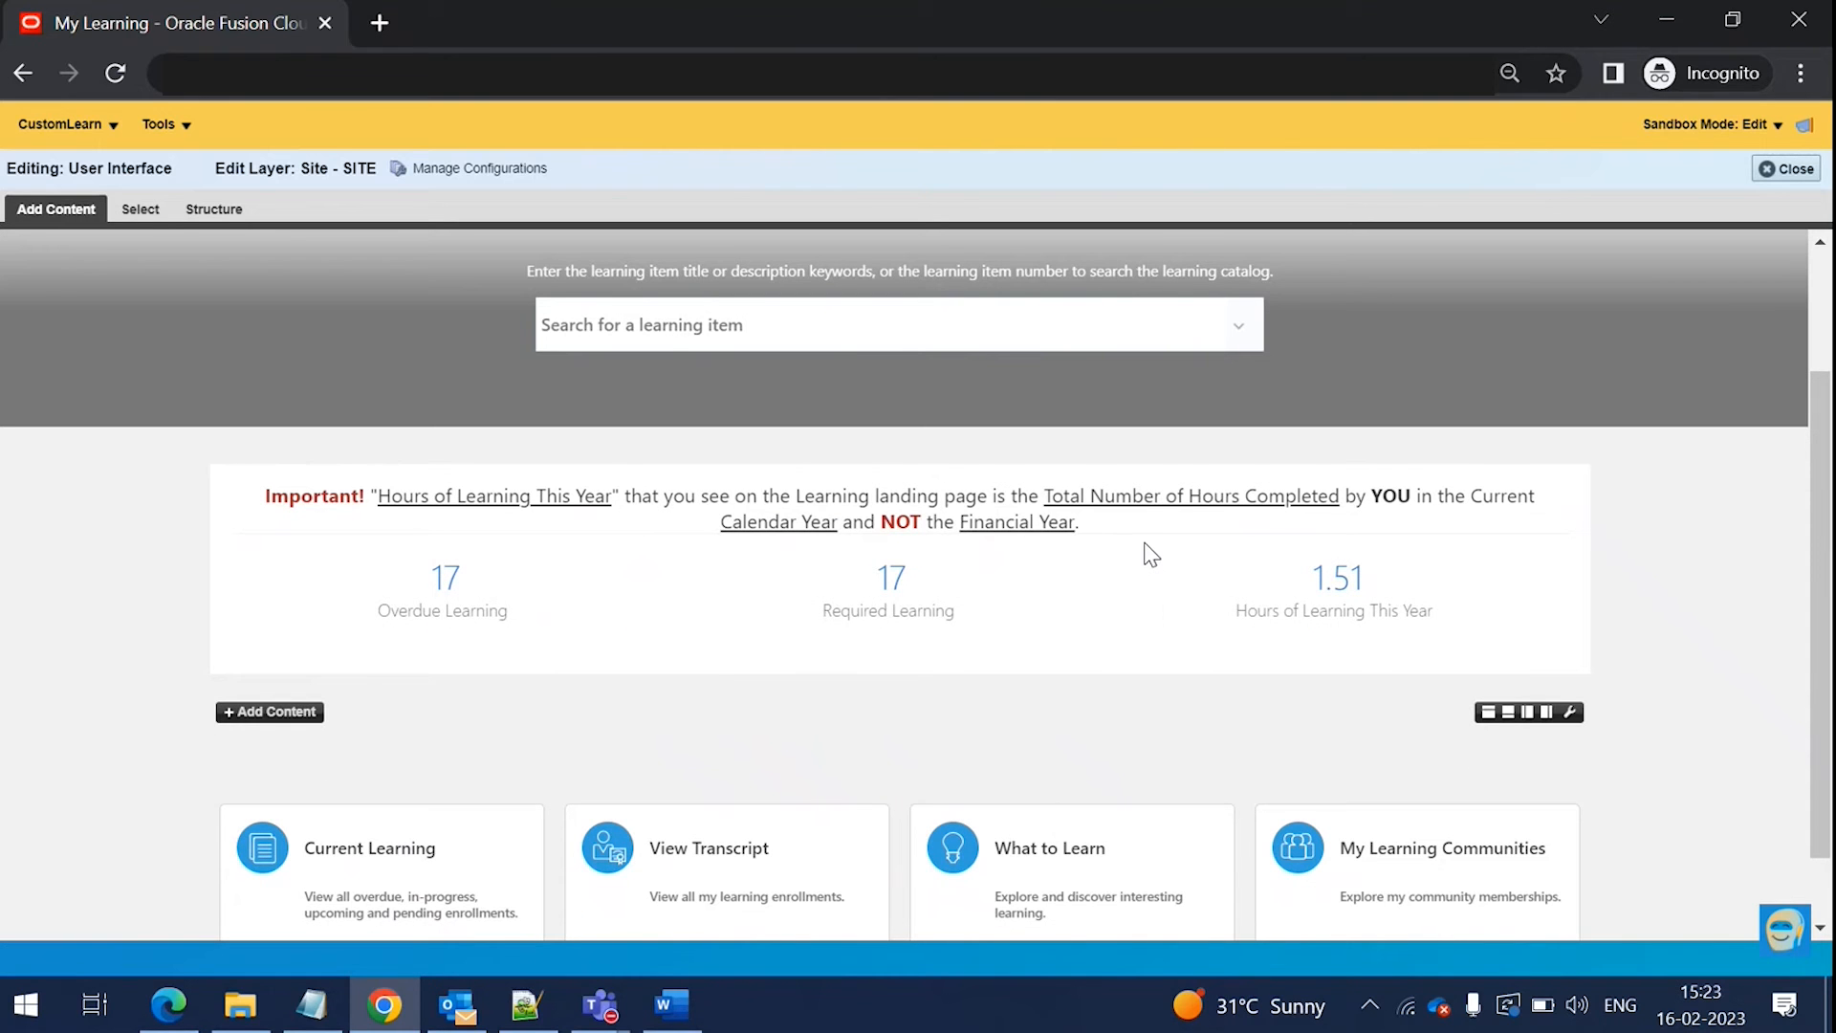
{"action": "mouse_move", "coordinate": [335, 521]}
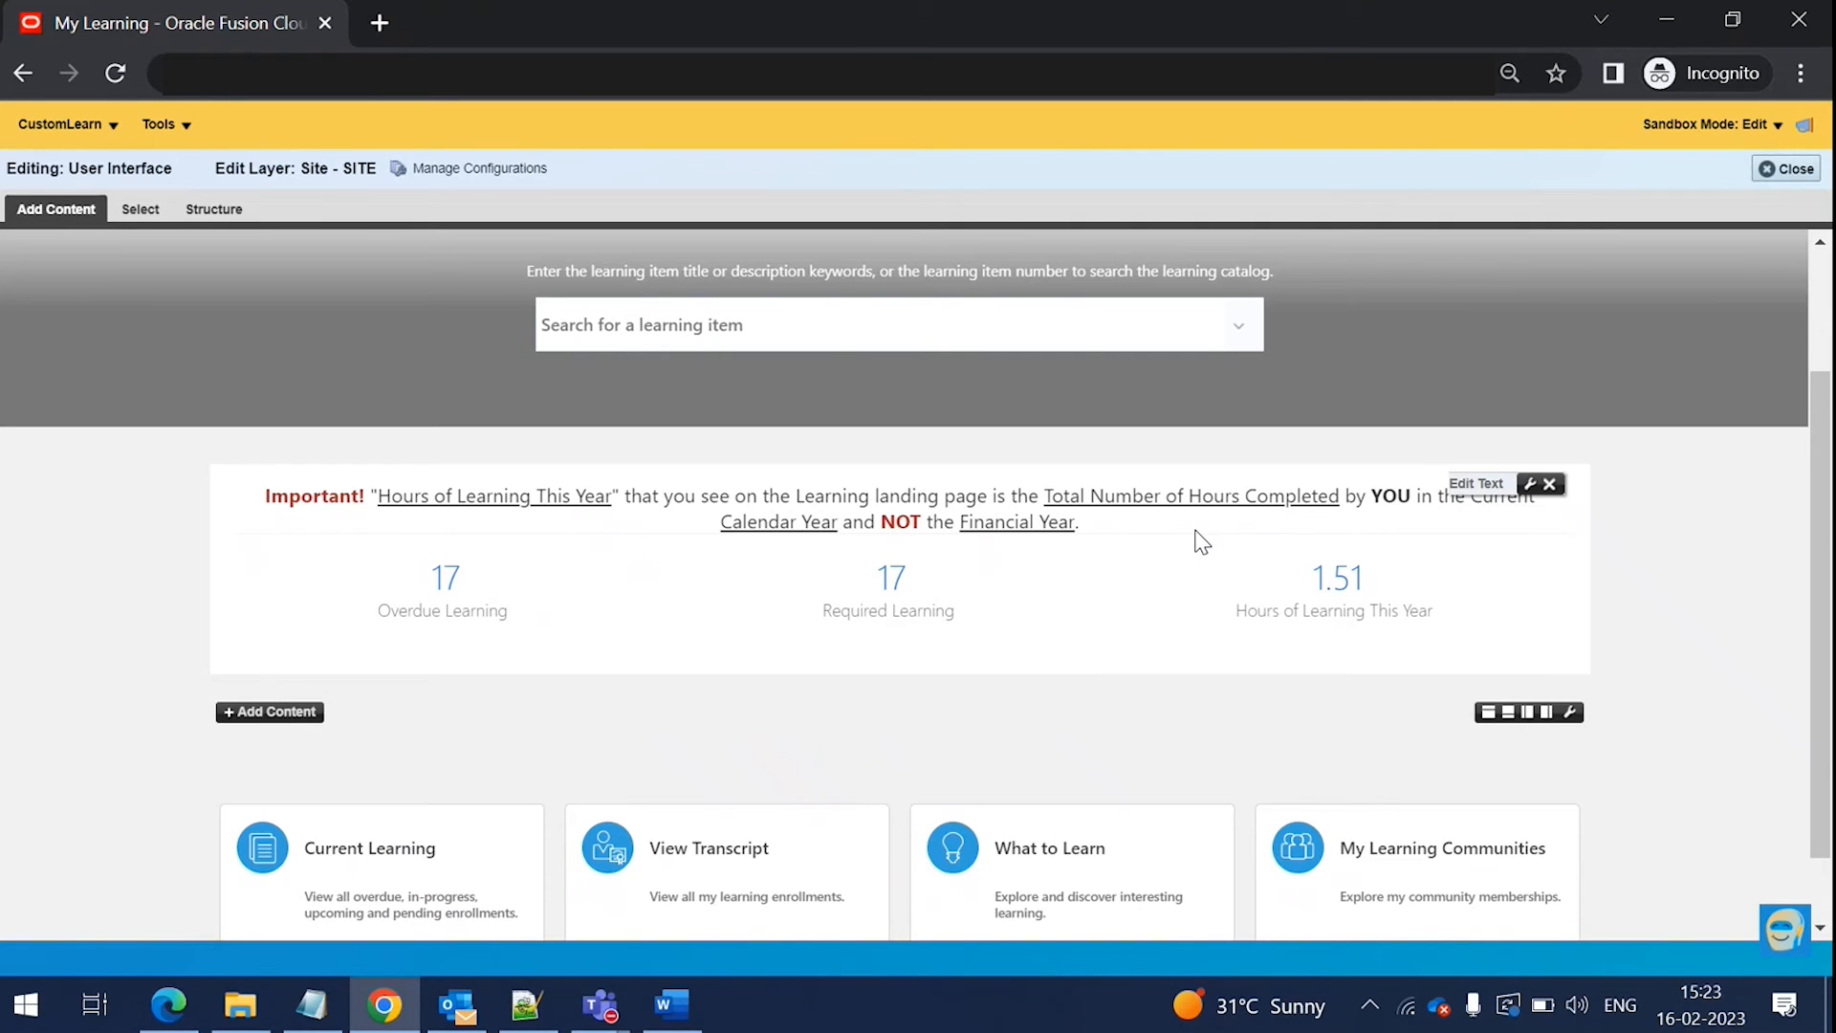
{"action": "mouse_move", "coordinate": [1095, 606]}
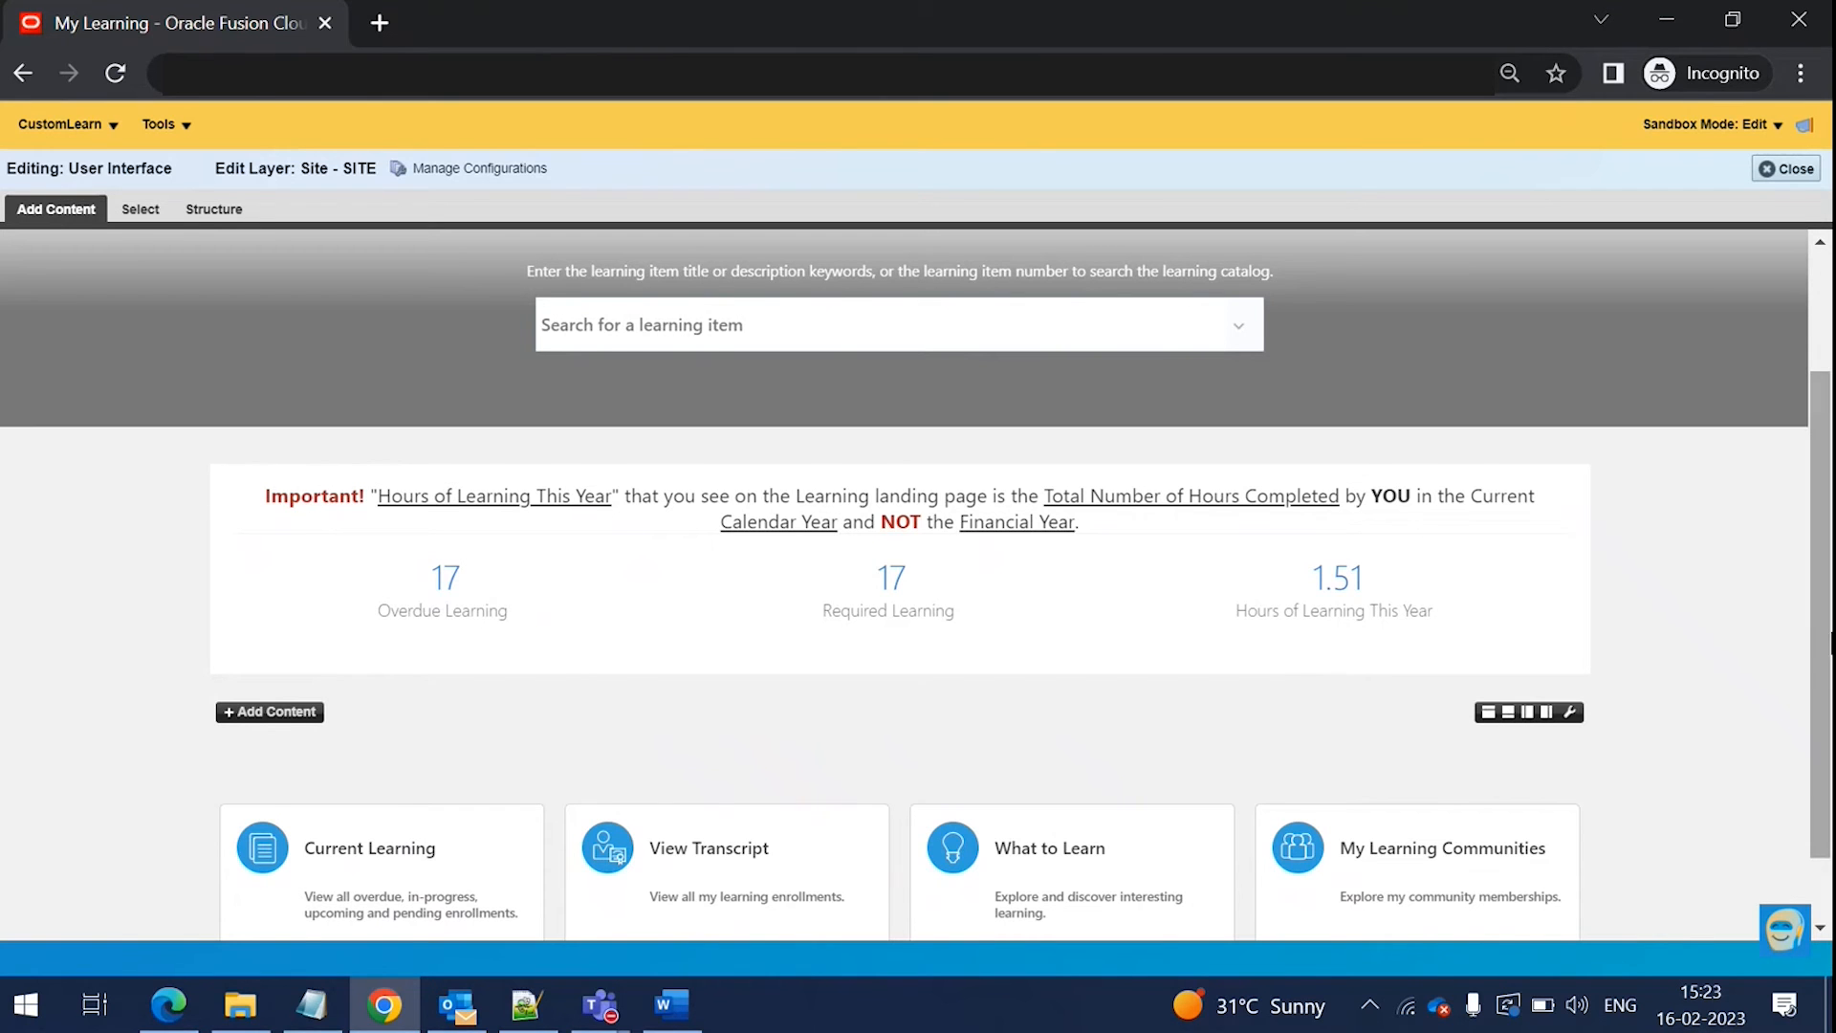
- Start adding content to the box below the learning totals and browse to Reports and Analytics > BIPresentationServer > Shared Folders > Custom
{"action": "scroll", "coordinate": [1823, 622], "scroll_direction": "down", "scroll_amount": 1}
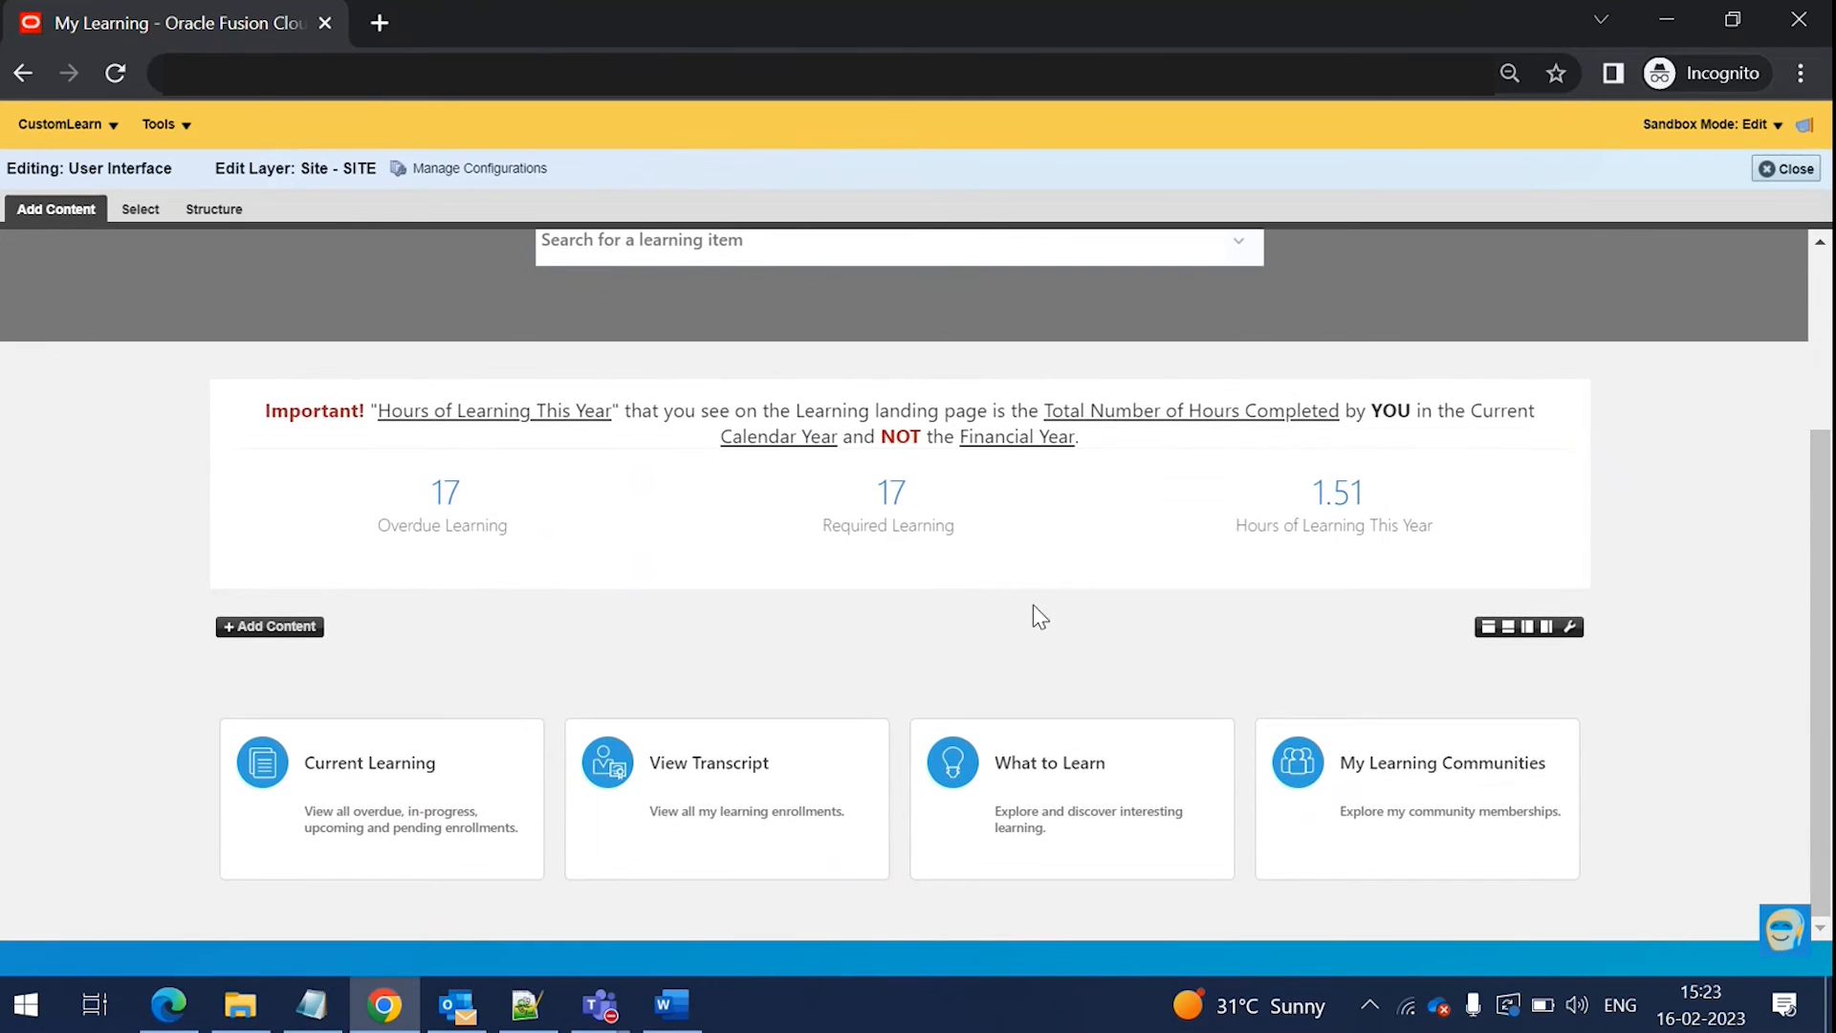
{"action": "left_click", "coordinate": [256, 631]}
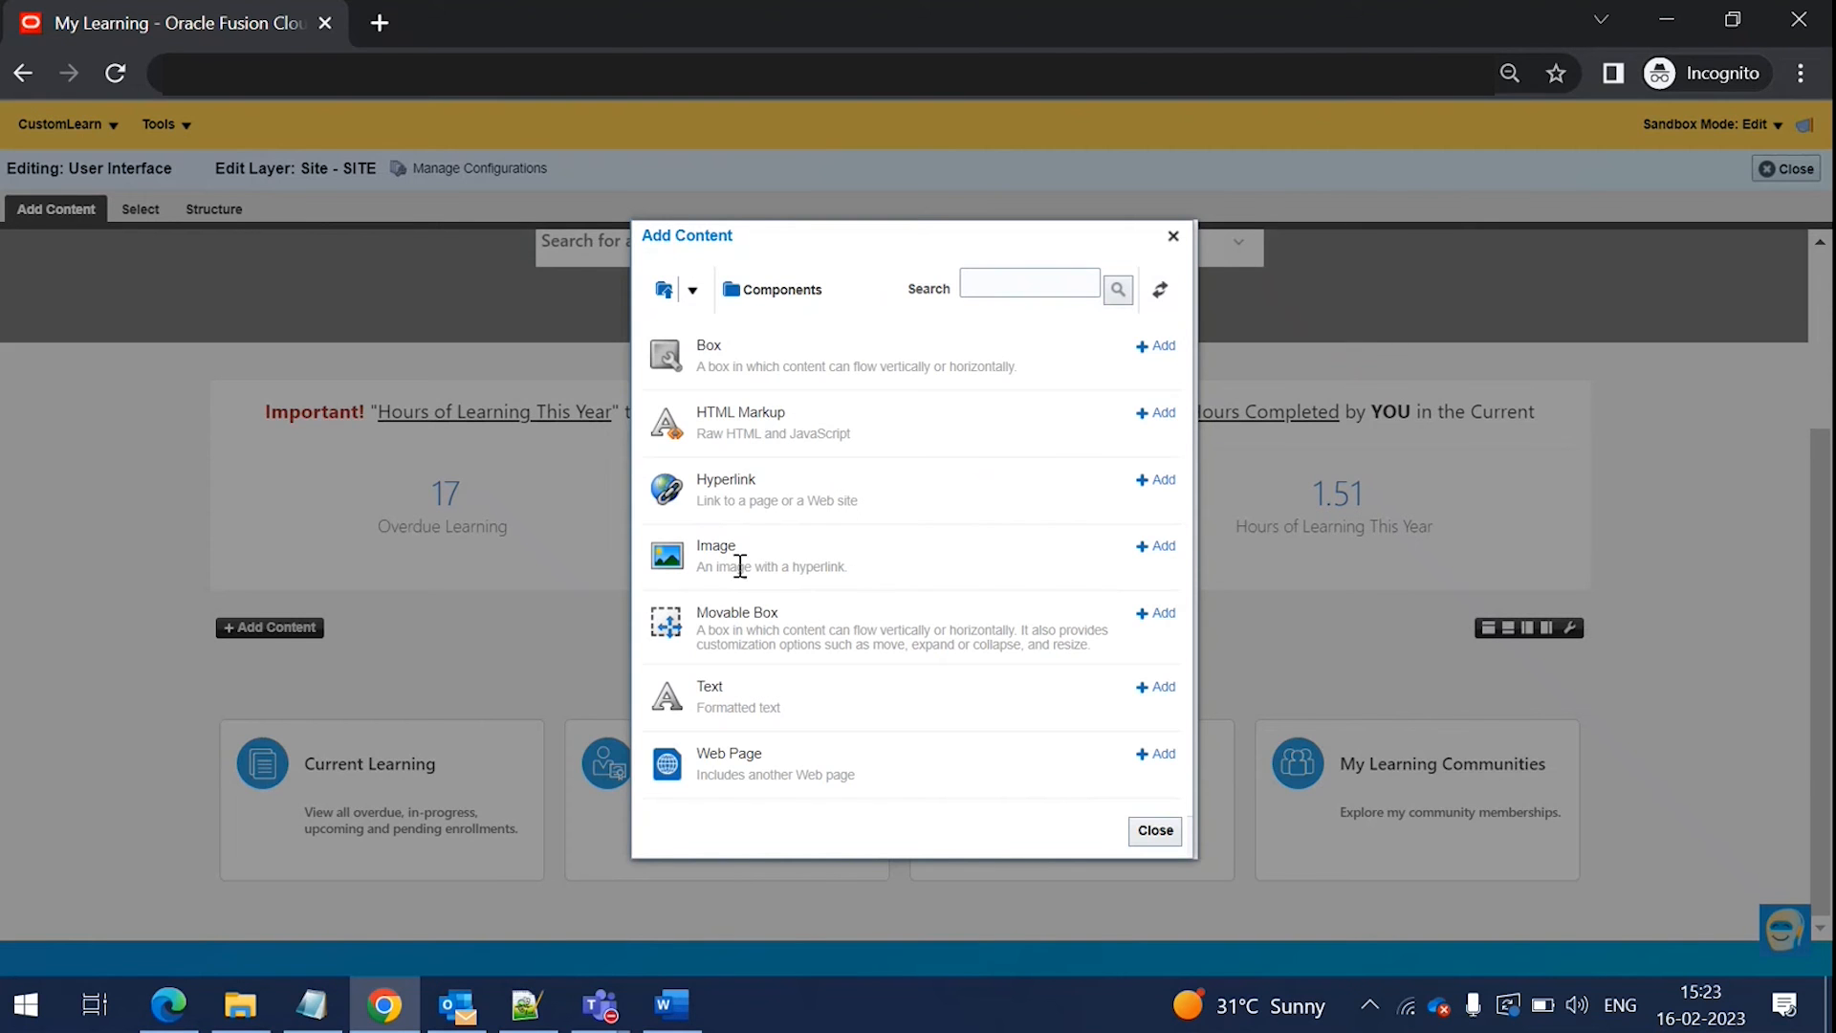
{"action": "left_click", "coordinate": [695, 293]}
{"action": "left_click", "coordinate": [698, 330]}
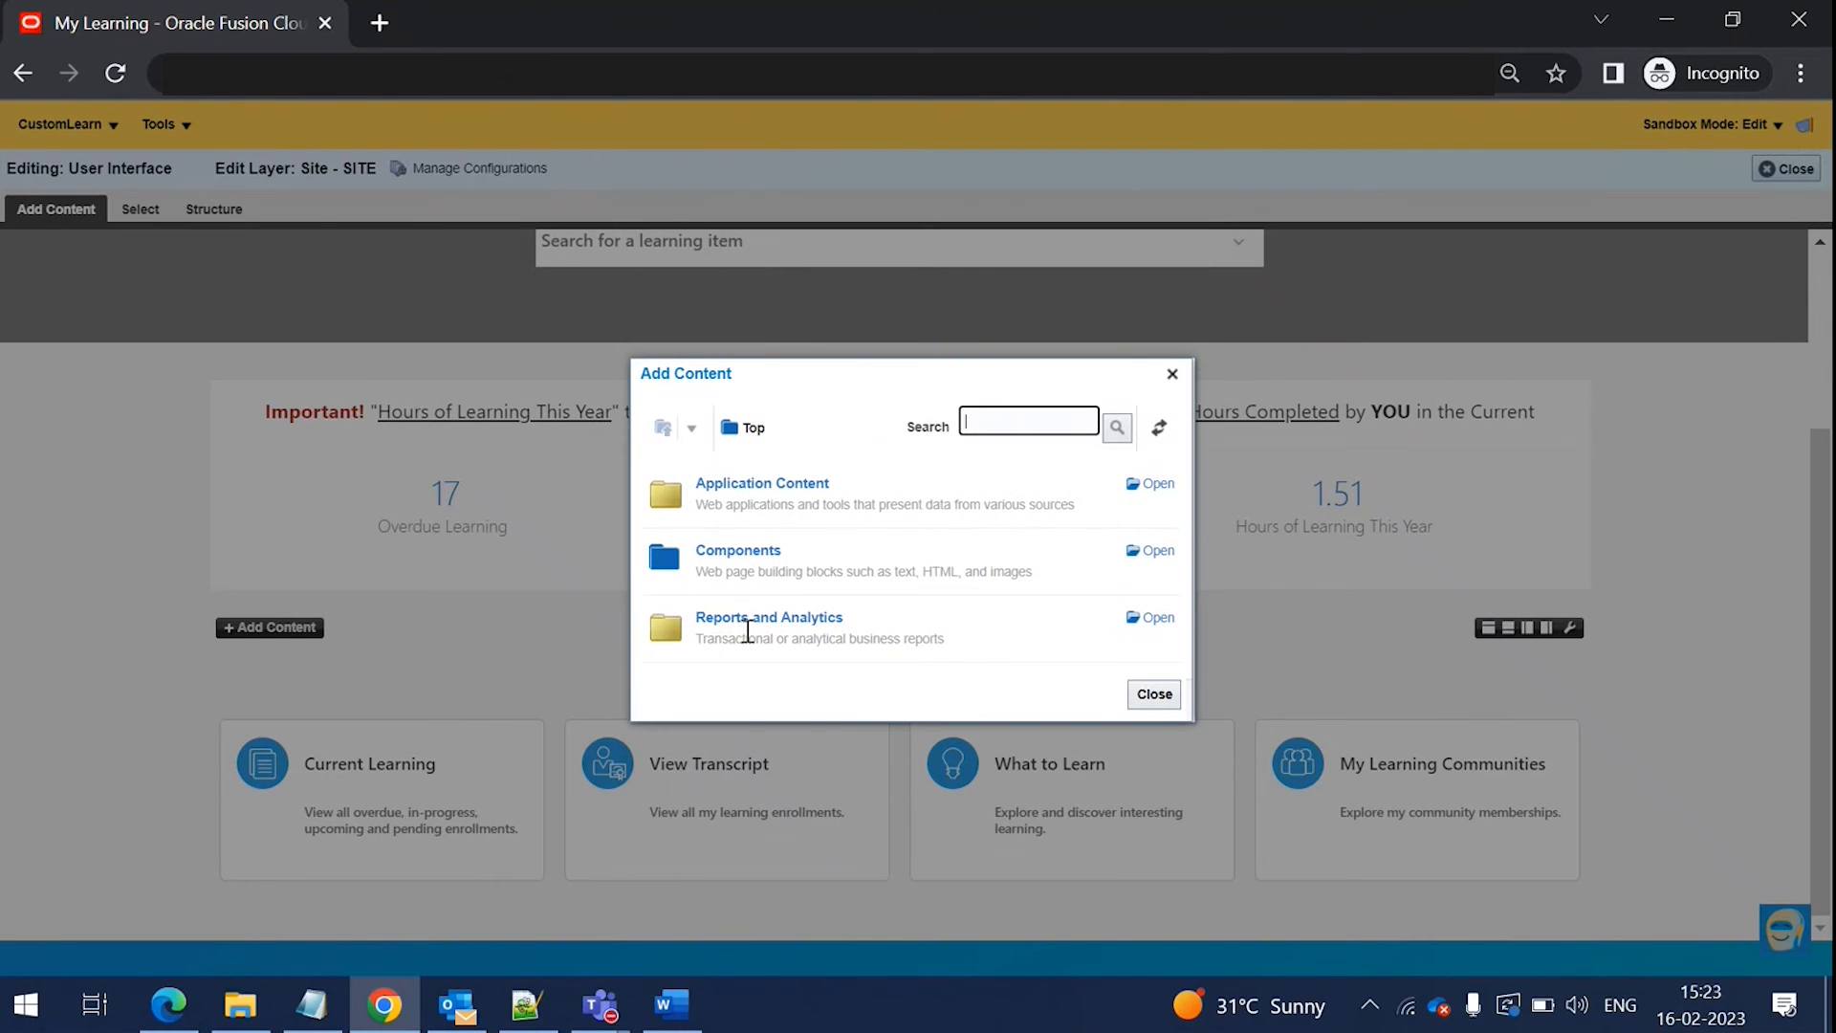
{"action": "left_click", "coordinate": [740, 622]}
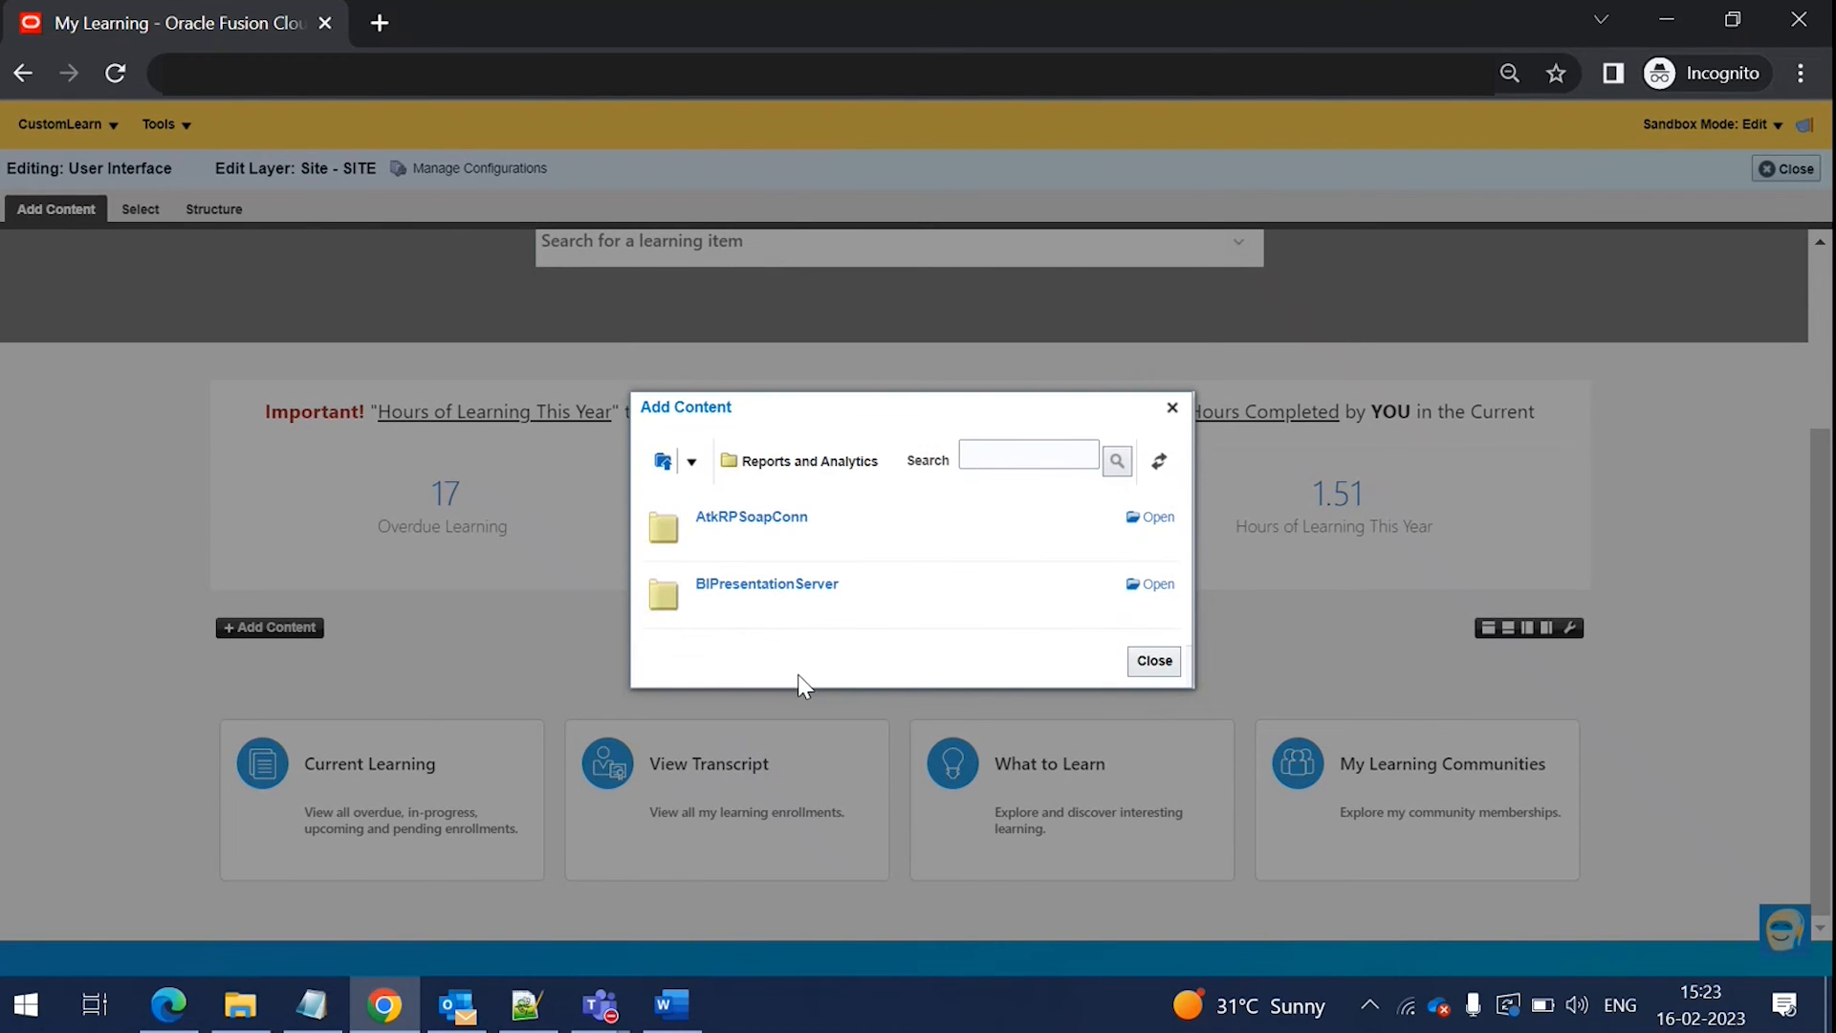
{"action": "left_click", "coordinate": [801, 587]}
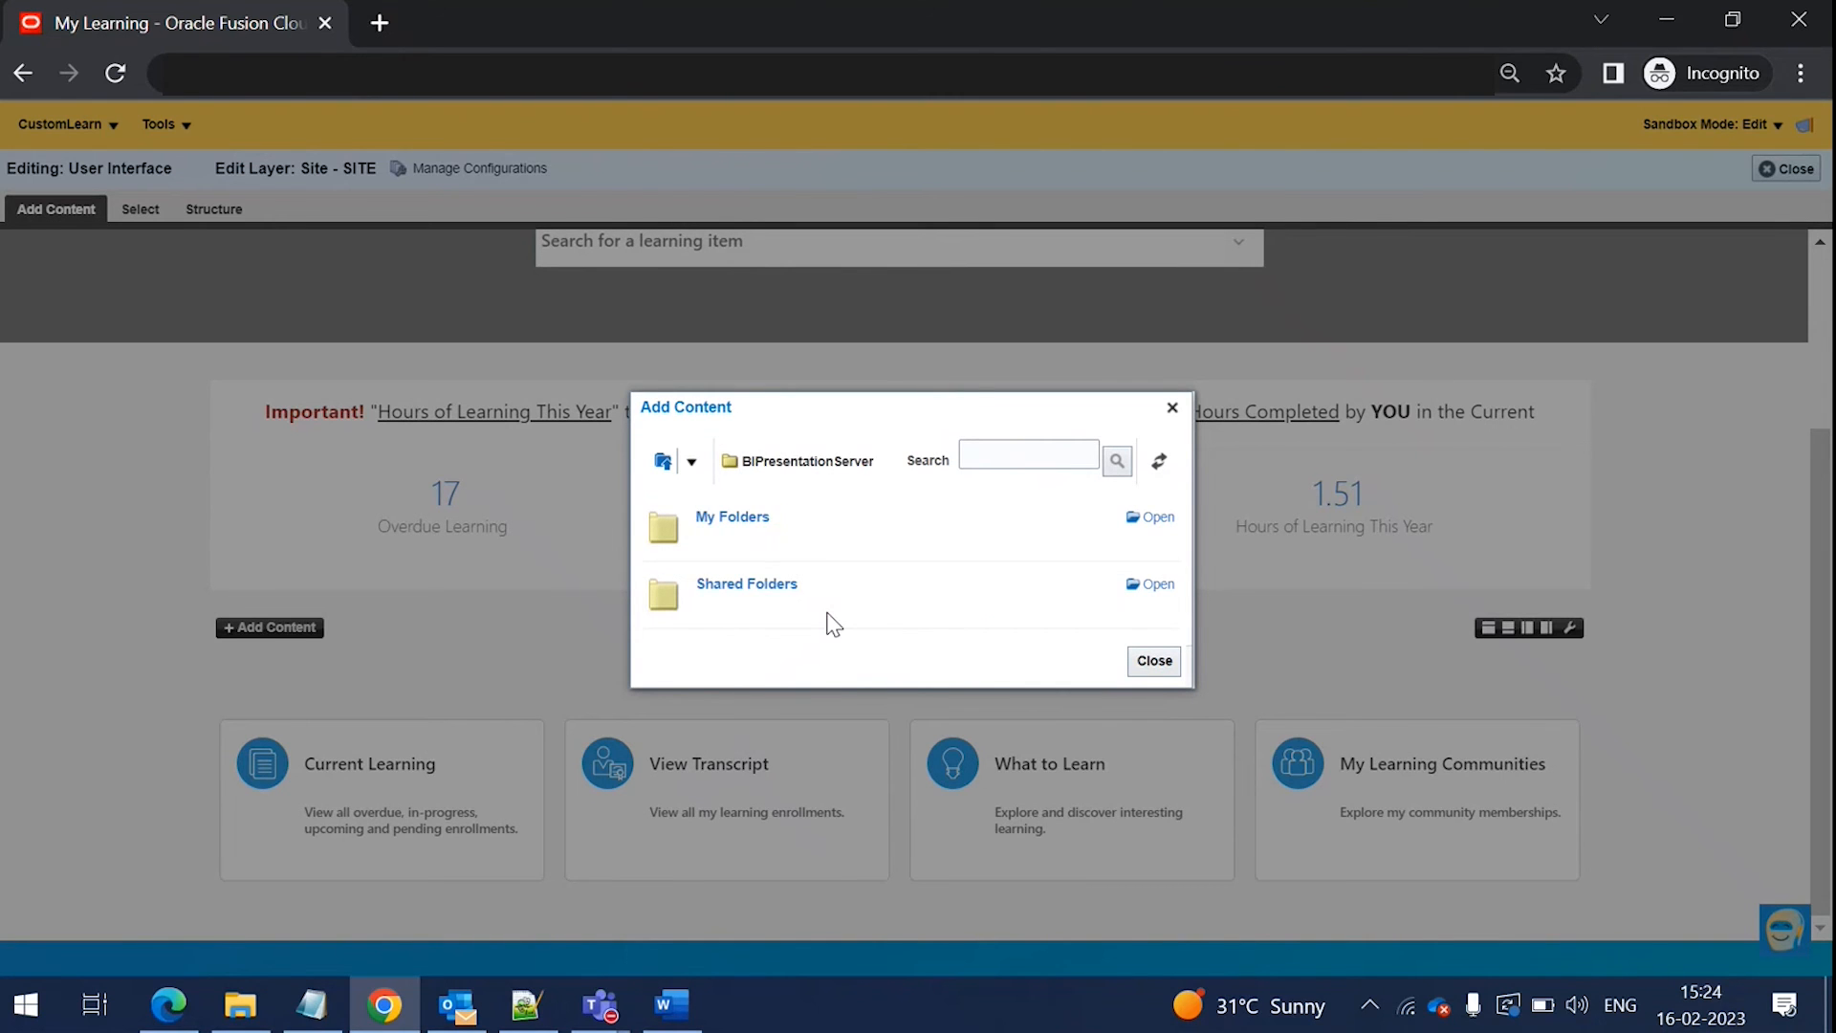
{"action": "left_click", "coordinate": [762, 589]}
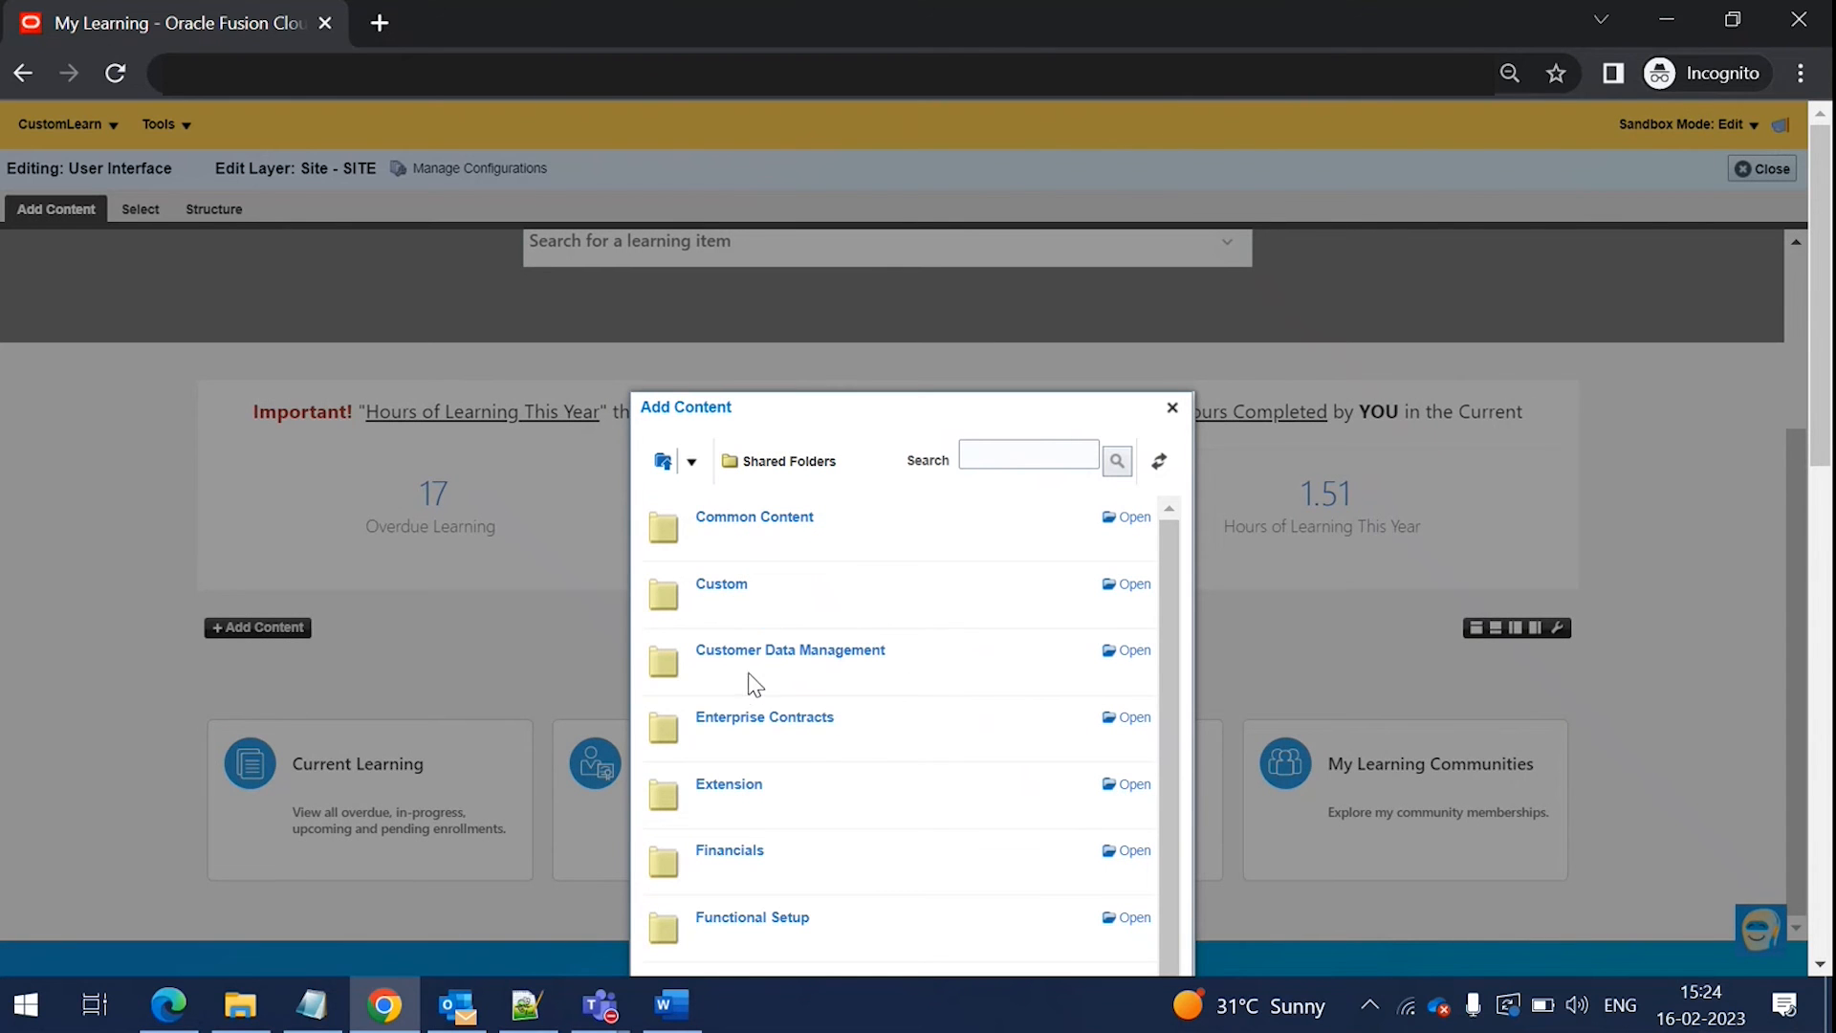
{"action": "left_click", "coordinate": [718, 587]}
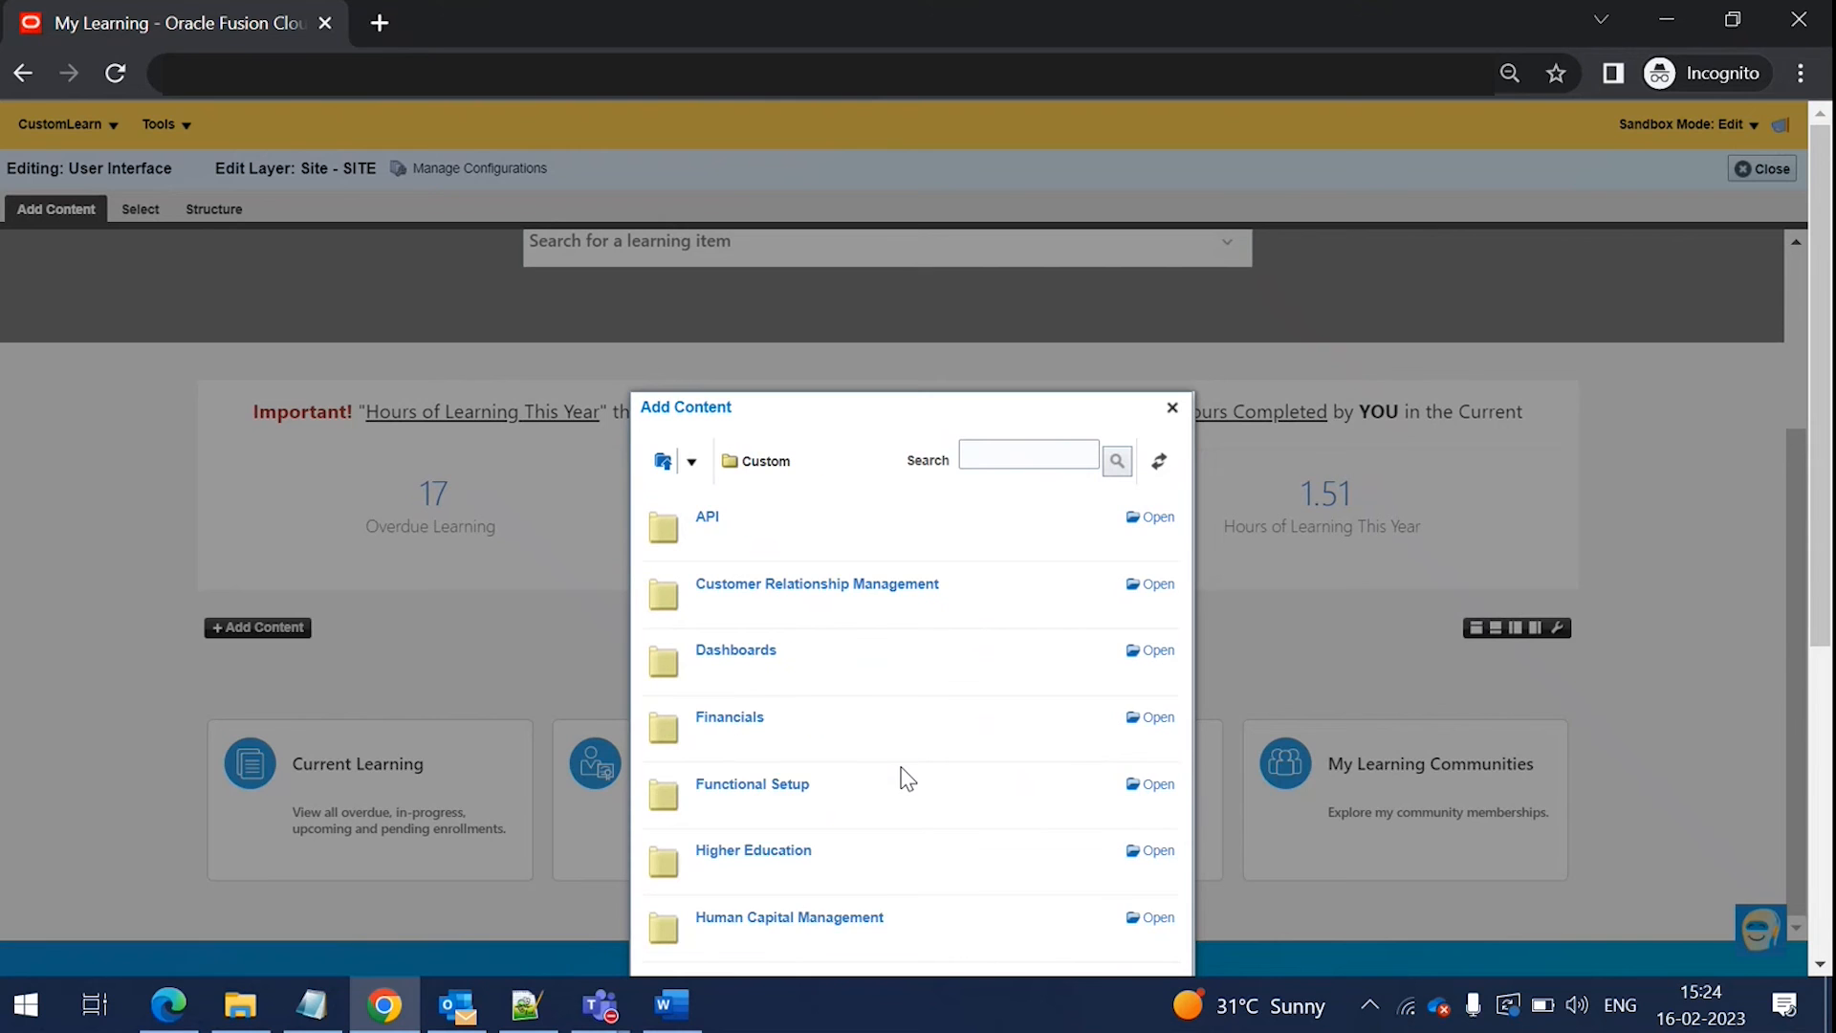
- Add tableView!2 of the Trophies analysis from Leader Board > Test > Employee Leader Board > Employee Level Leader Board and close the catalog
{"action": "scroll", "coordinate": [907, 778], "scroll_direction": "down", "scroll_amount": 4}
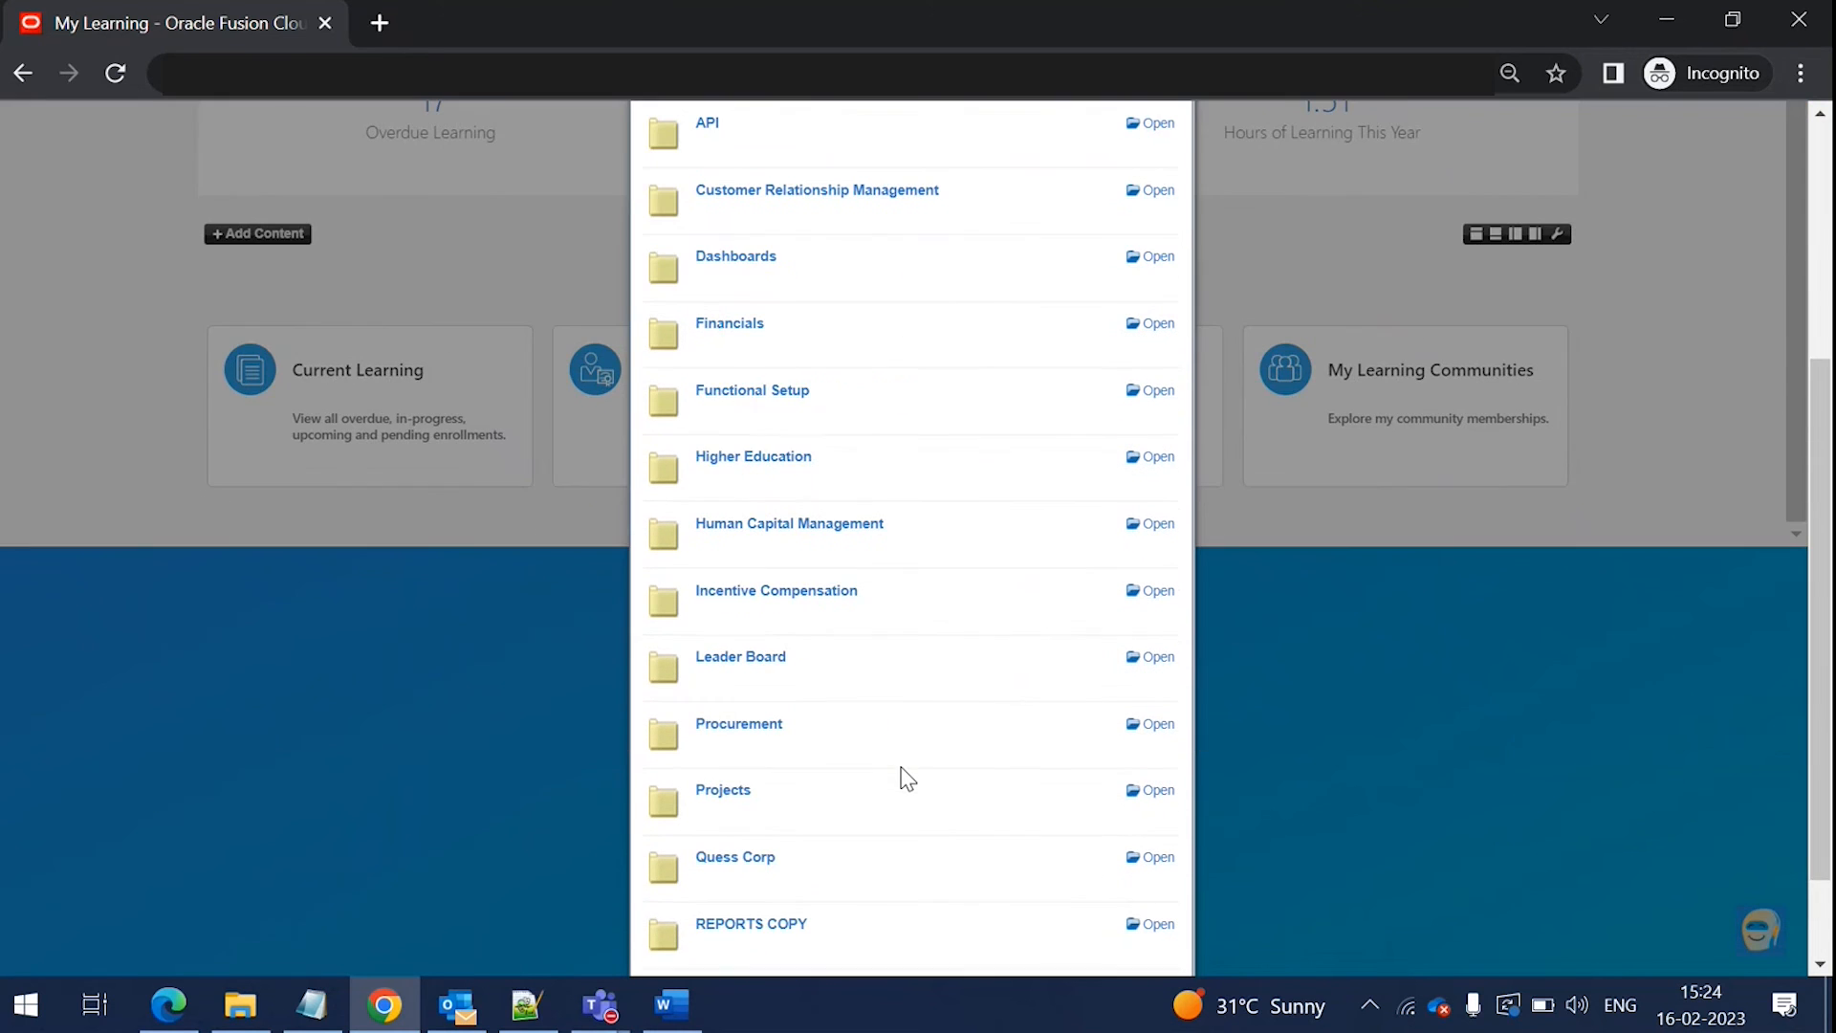
{"action": "left_click", "coordinate": [761, 658]}
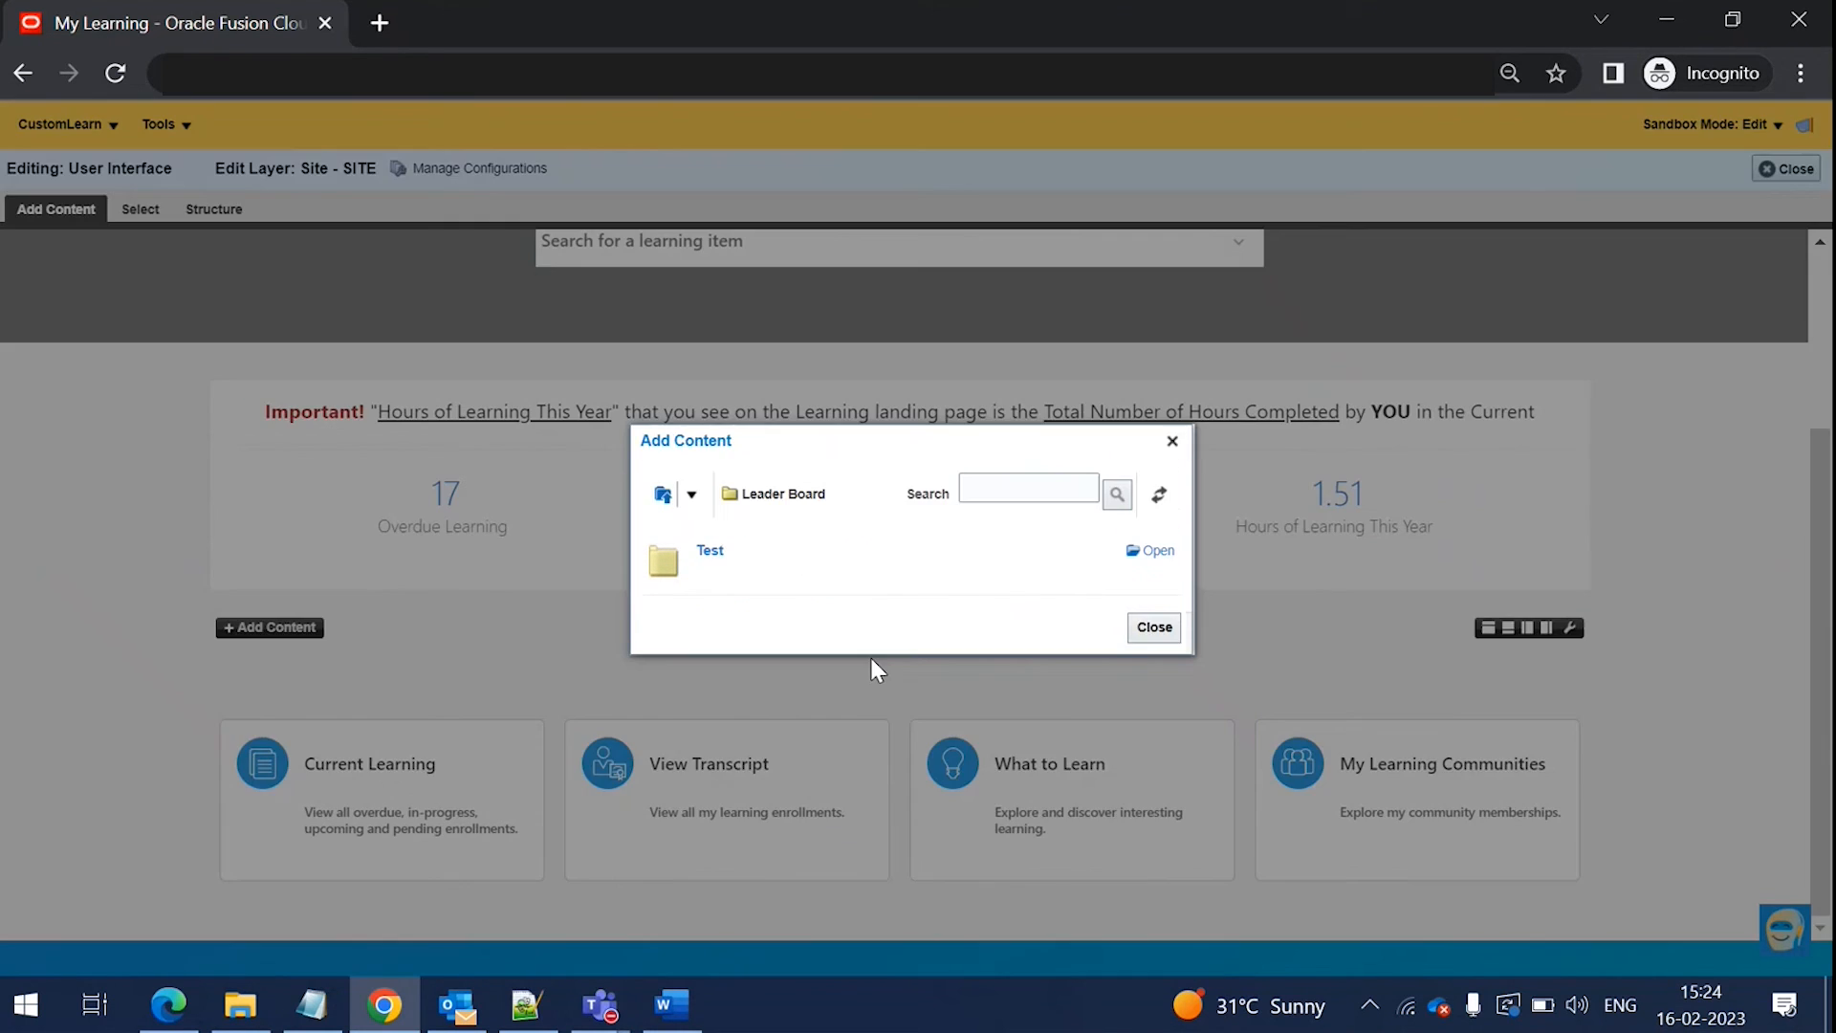
{"action": "left_click", "coordinate": [711, 552]}
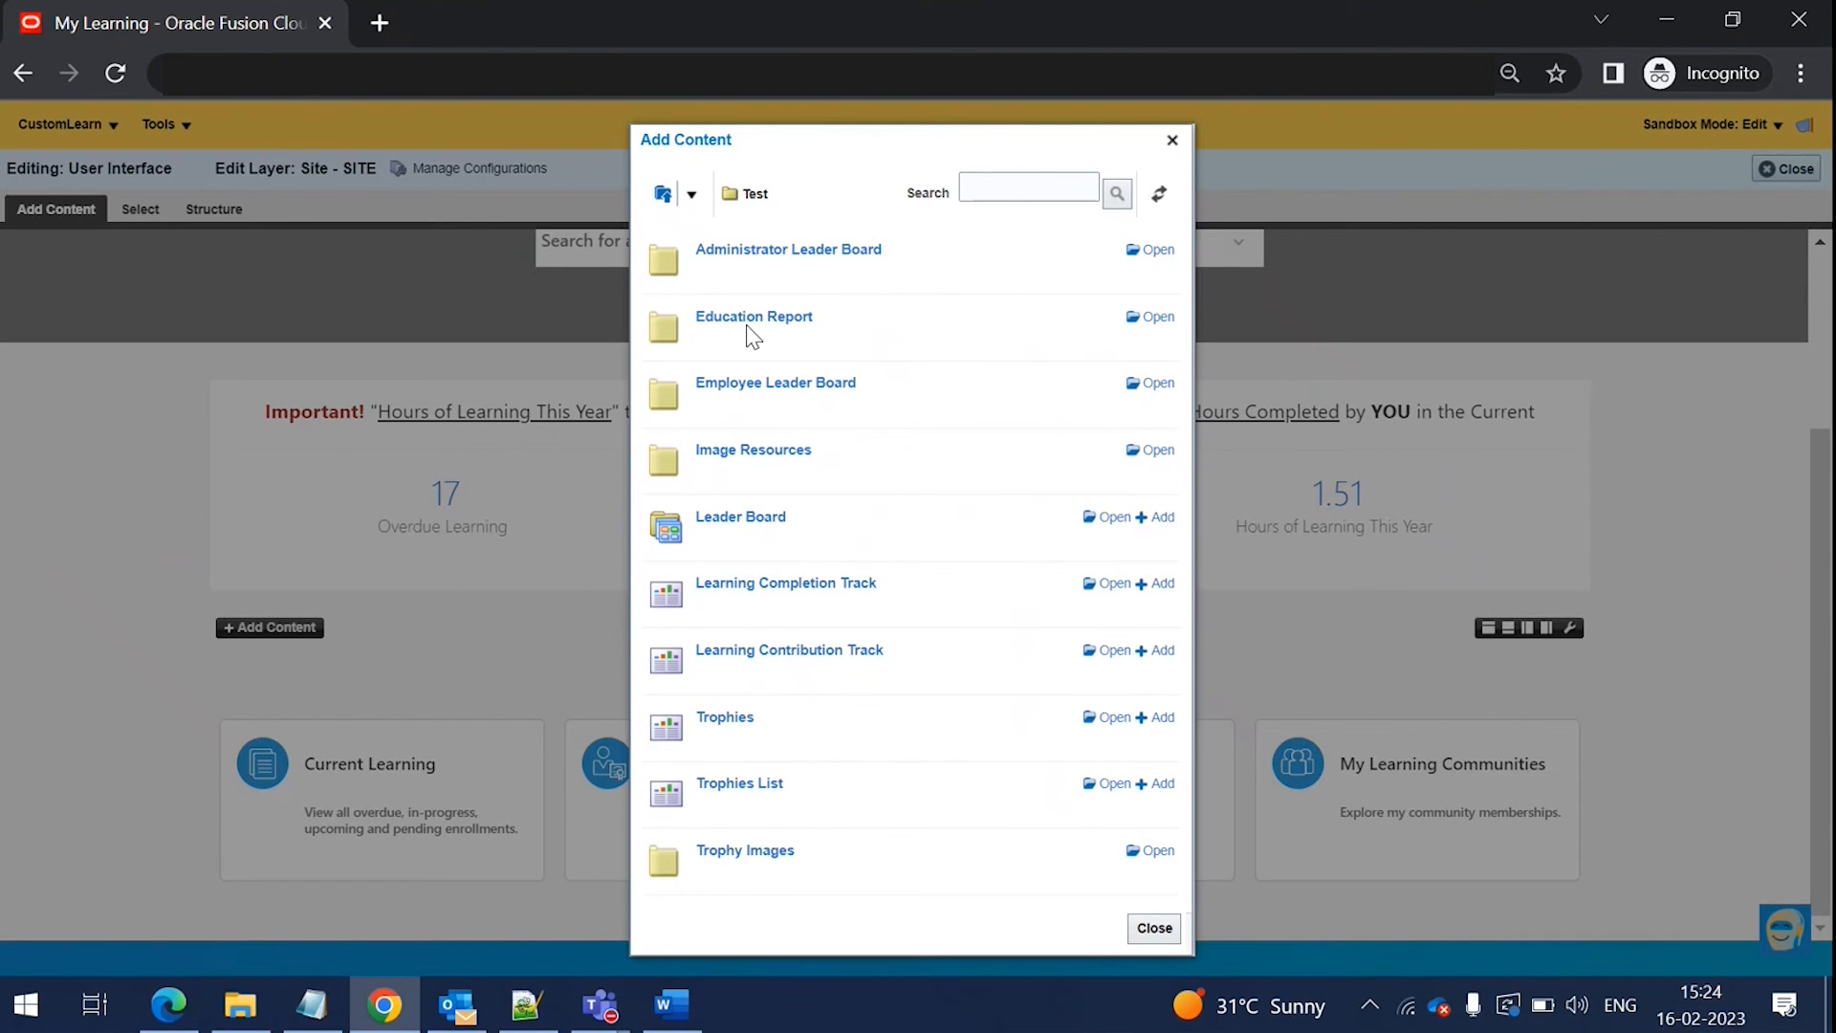
{"action": "left_click", "coordinate": [741, 386]}
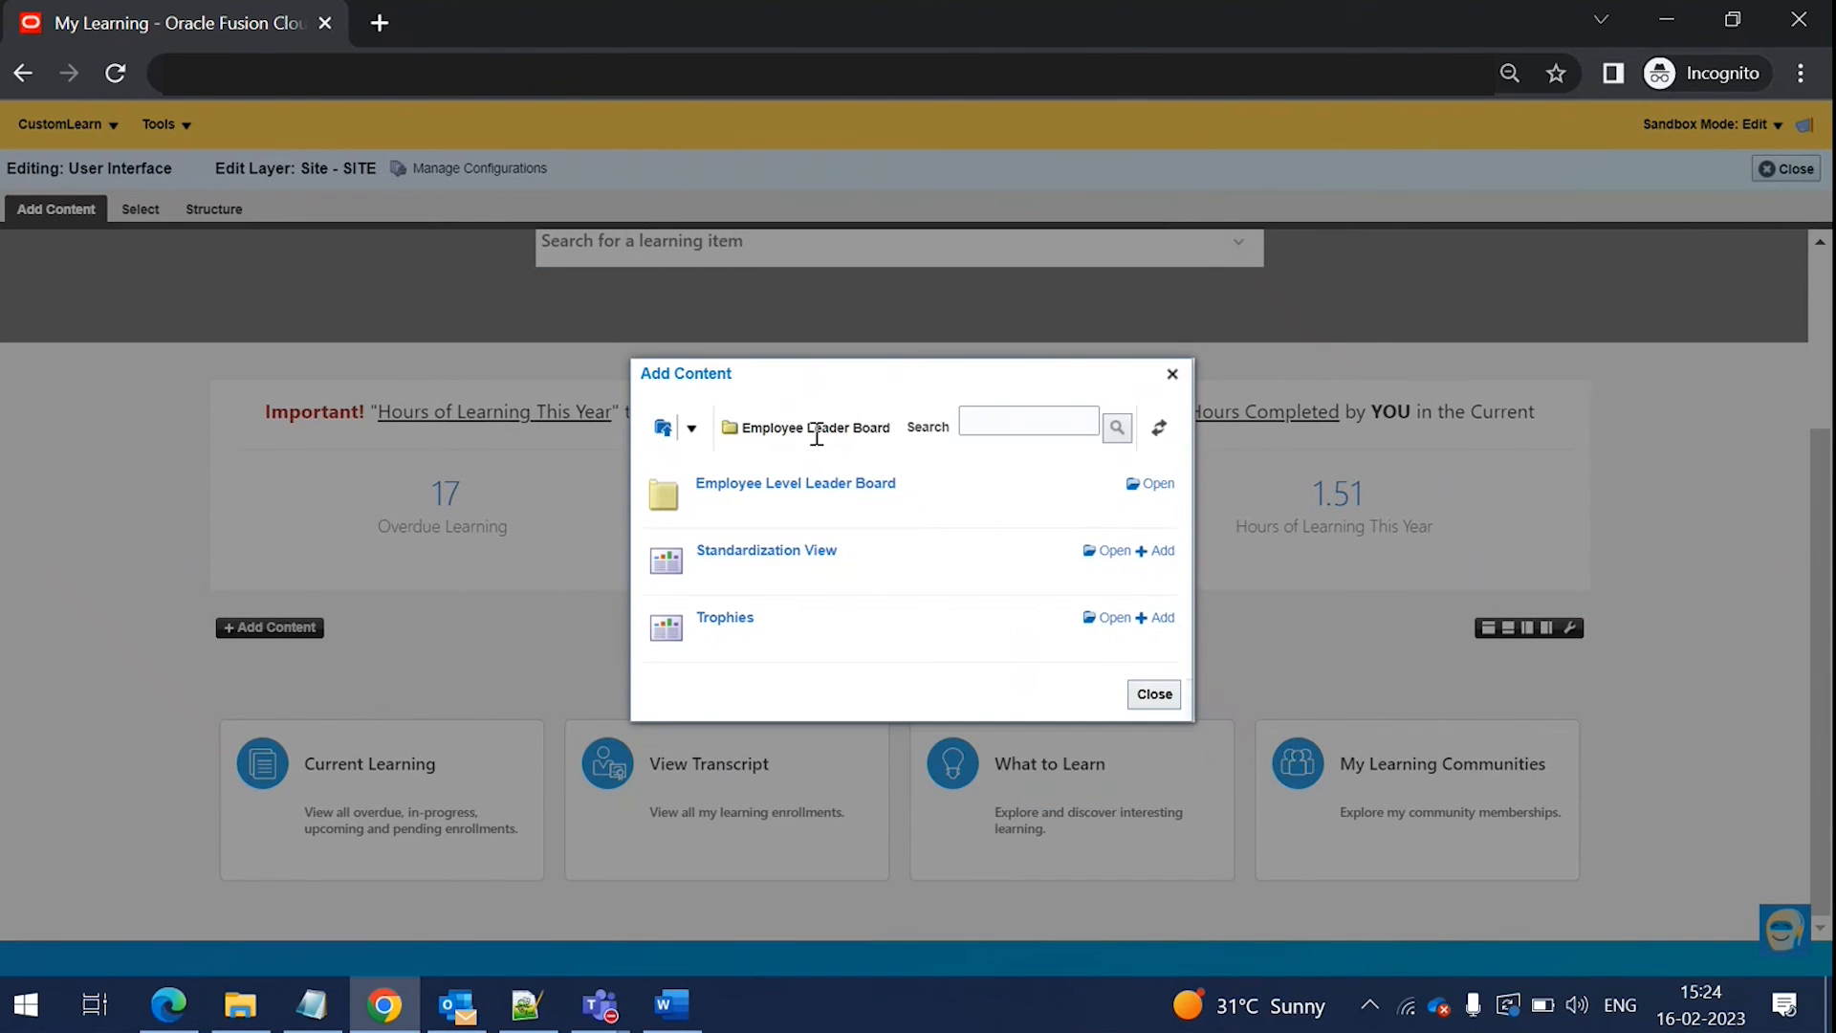
{"action": "left_click", "coordinate": [814, 490]}
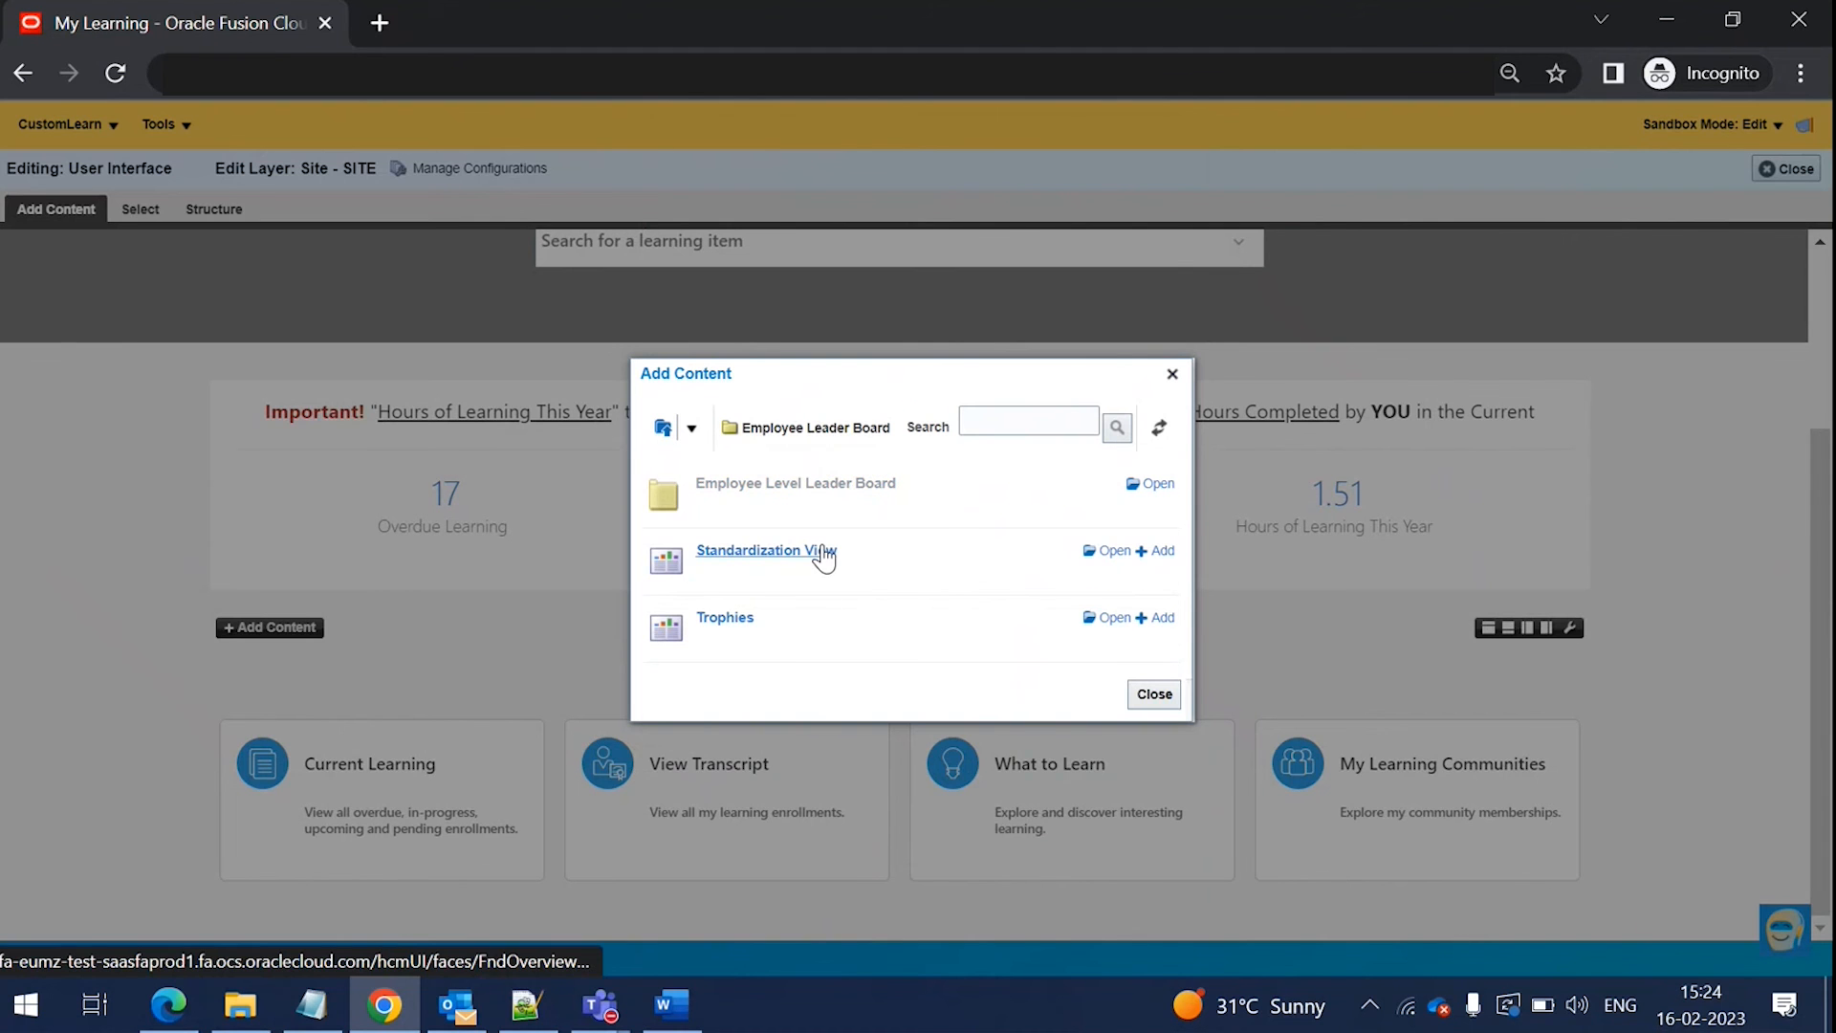
{"action": "left_click", "coordinate": [748, 645]}
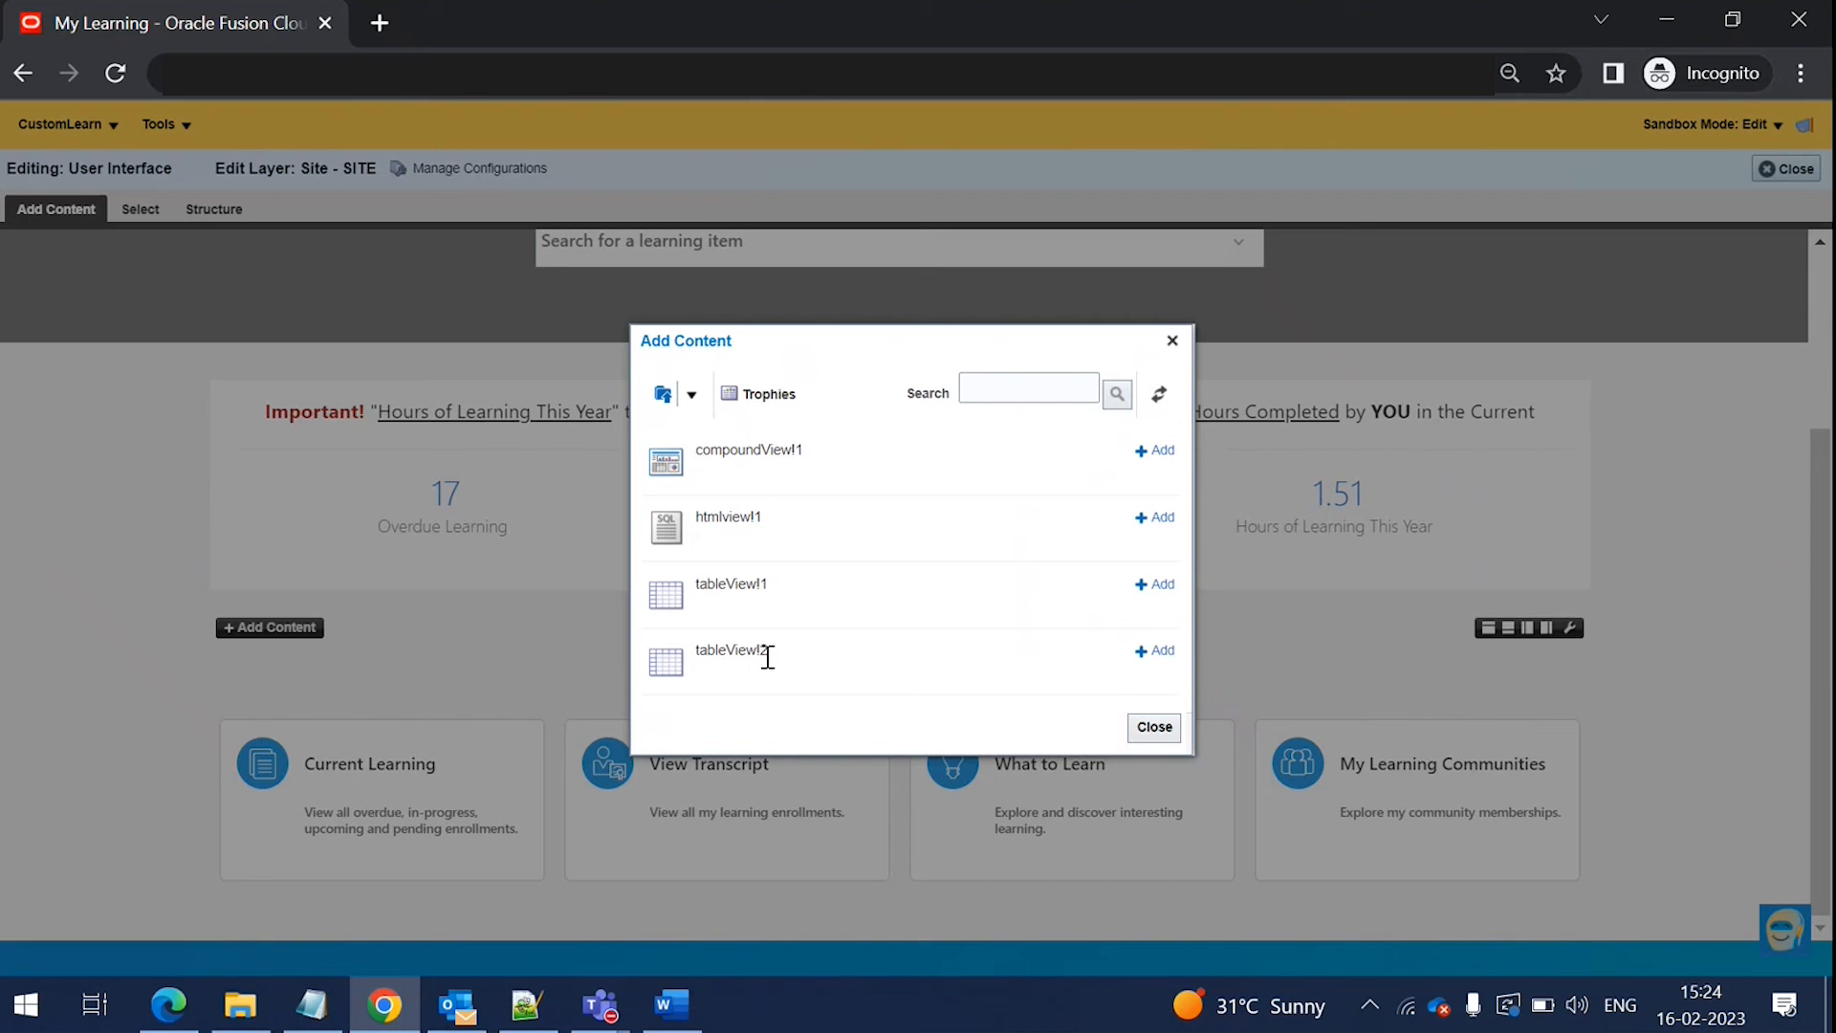
{"action": "left_click", "coordinate": [1159, 651]}
{"action": "left_click", "coordinate": [1154, 728]}
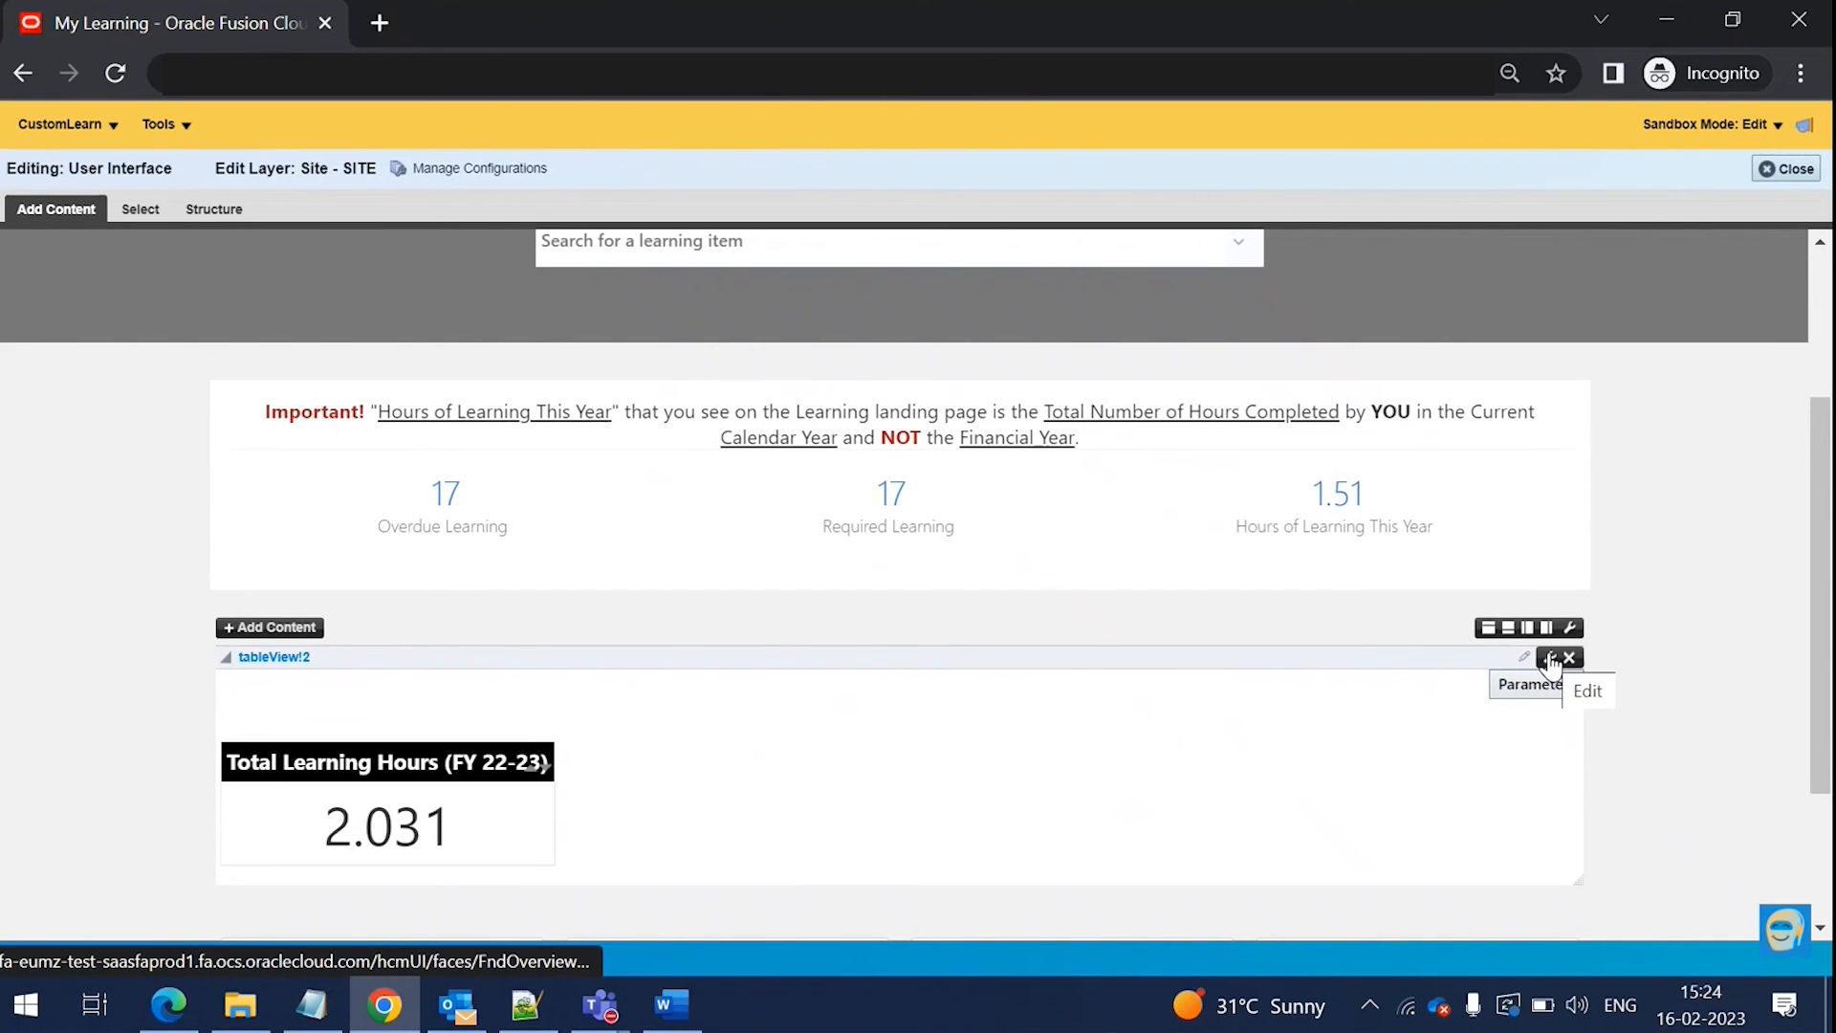
- Set the Horizontal Alignment of the Box containing tableView!2 to center and apply the change
{"action": "left_click", "coordinate": [1571, 631]}
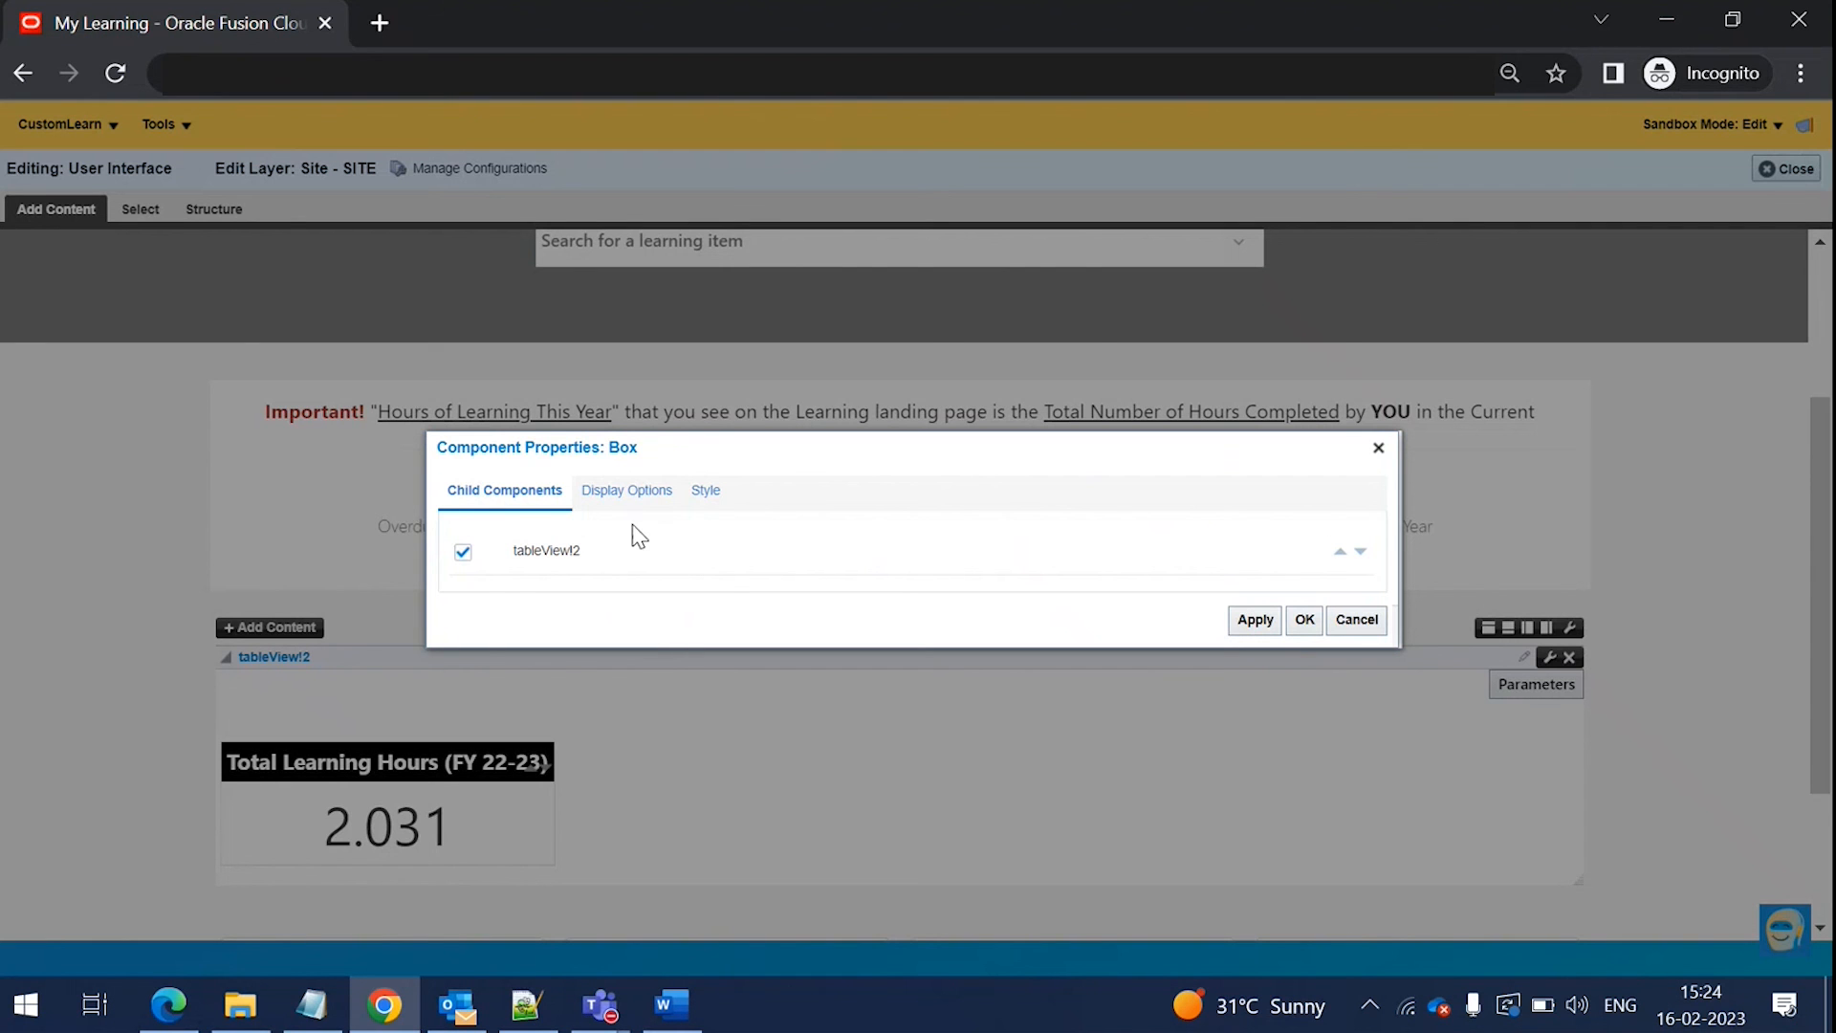
{"action": "left_click", "coordinate": [634, 492]}
{"action": "left_click", "coordinate": [842, 455]}
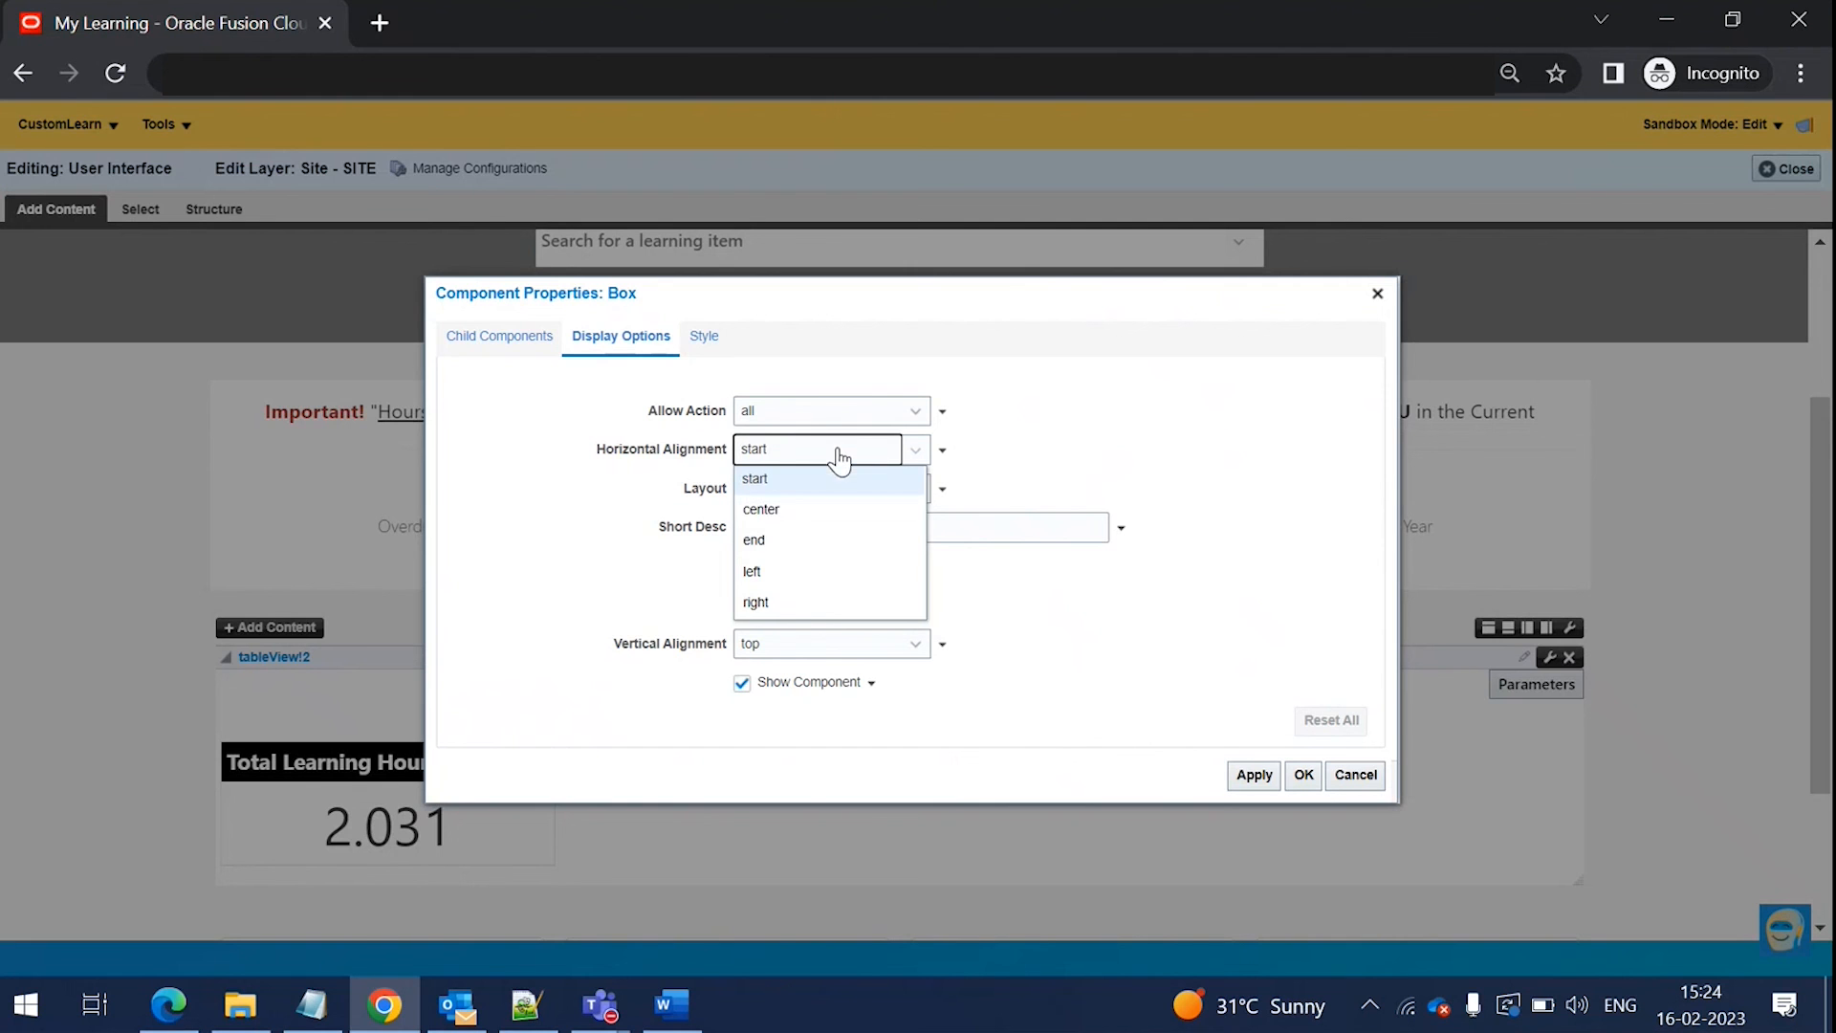
{"action": "left_click", "coordinate": [793, 514]}
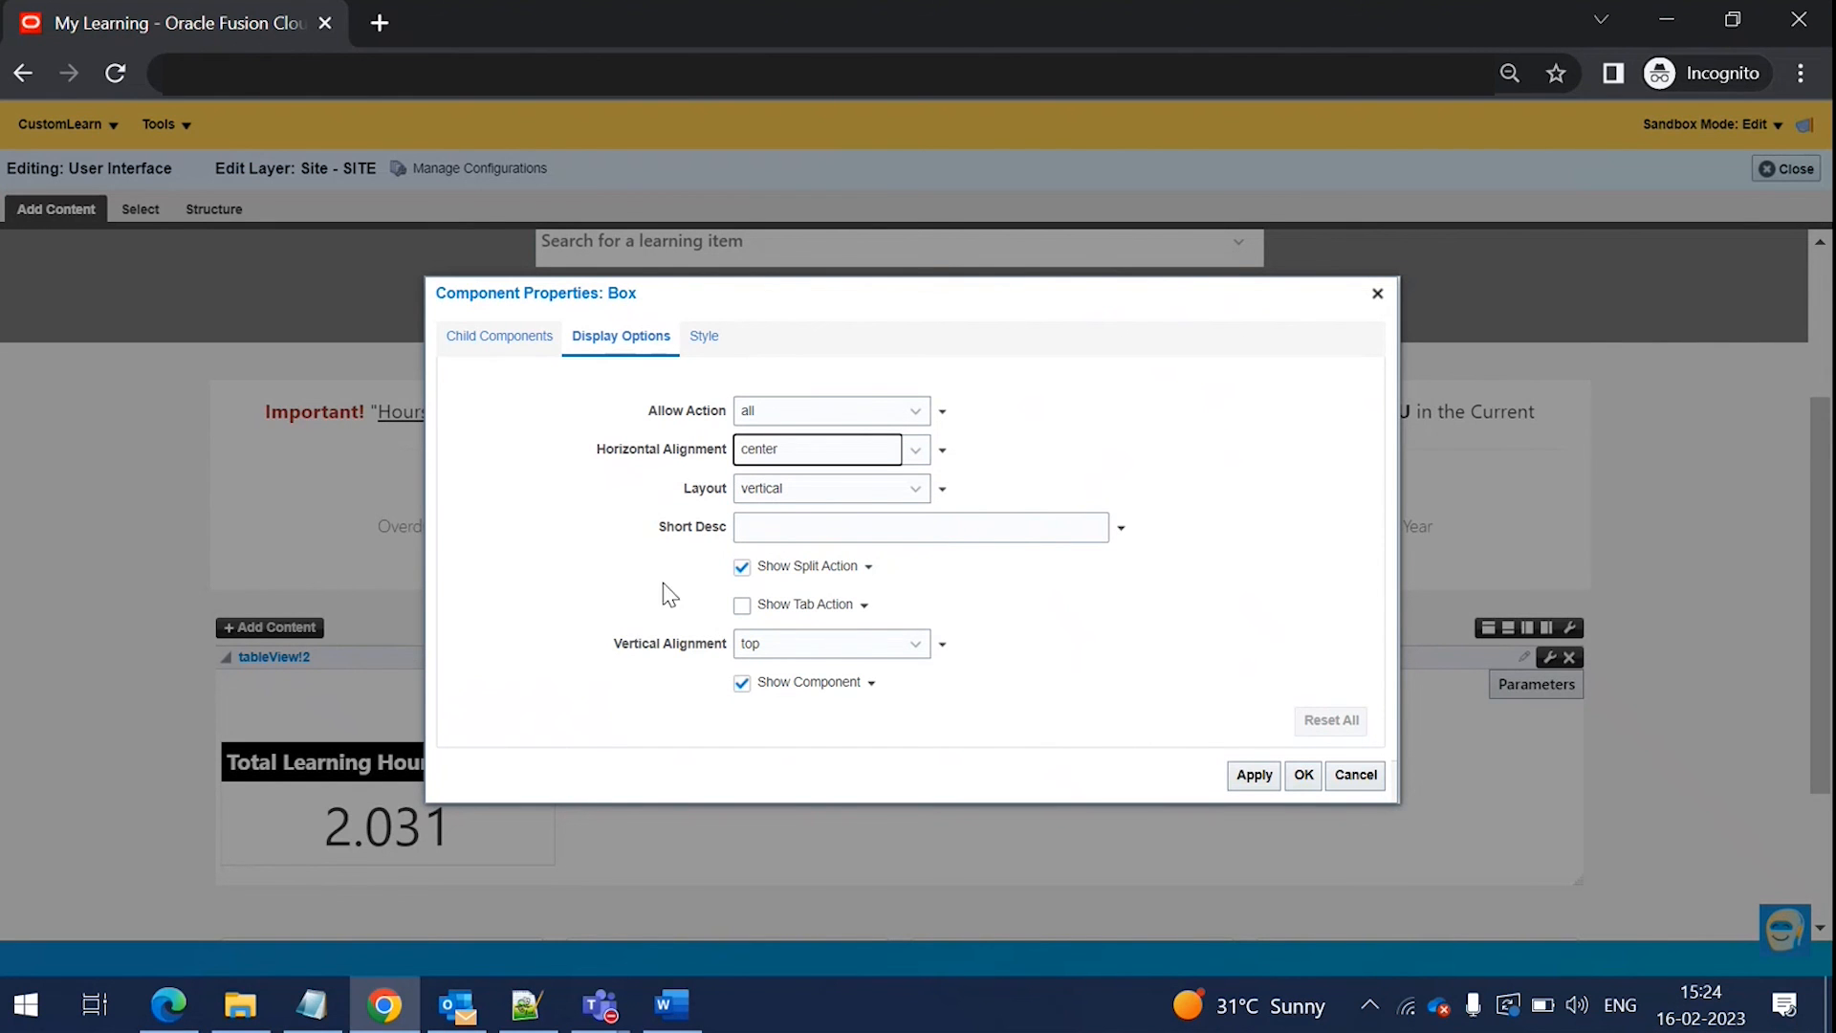
{"action": "left_click", "coordinate": [1254, 775]}
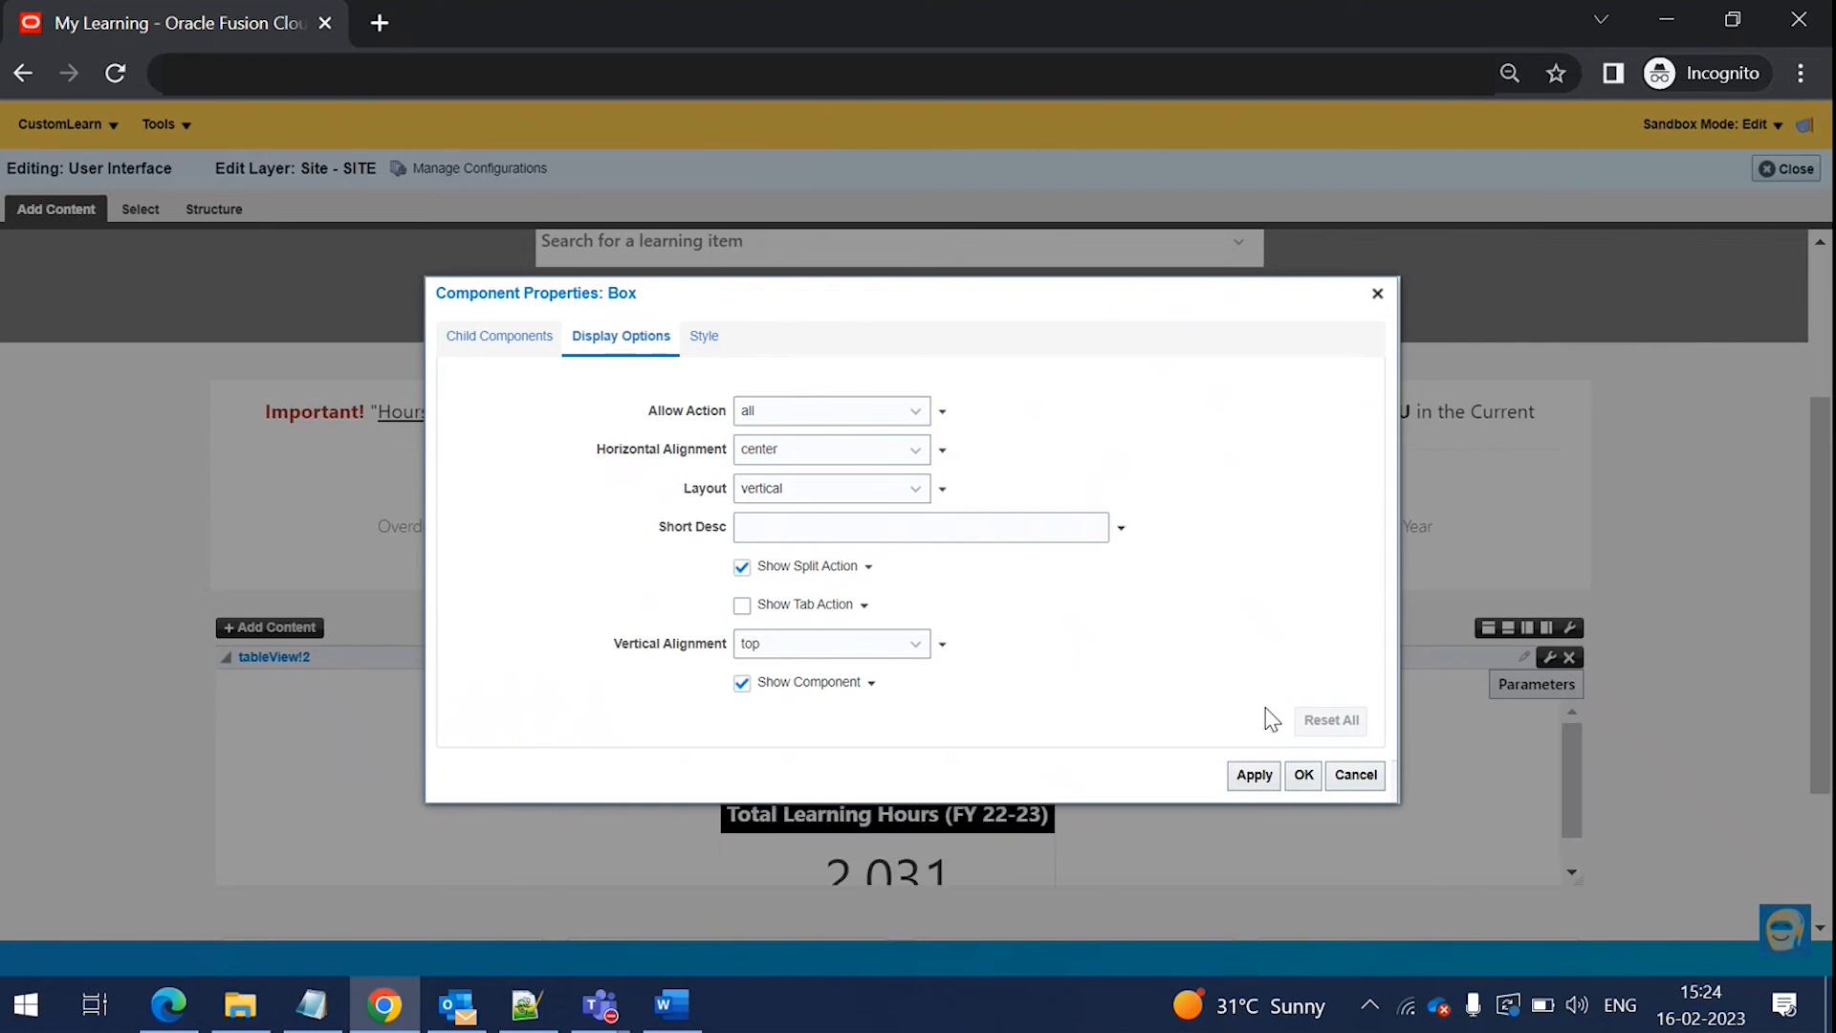
- Accept the Box properties, then turn off Display Header for the tableView!2 component and apply the change
{"action": "left_click", "coordinate": [1304, 774]}
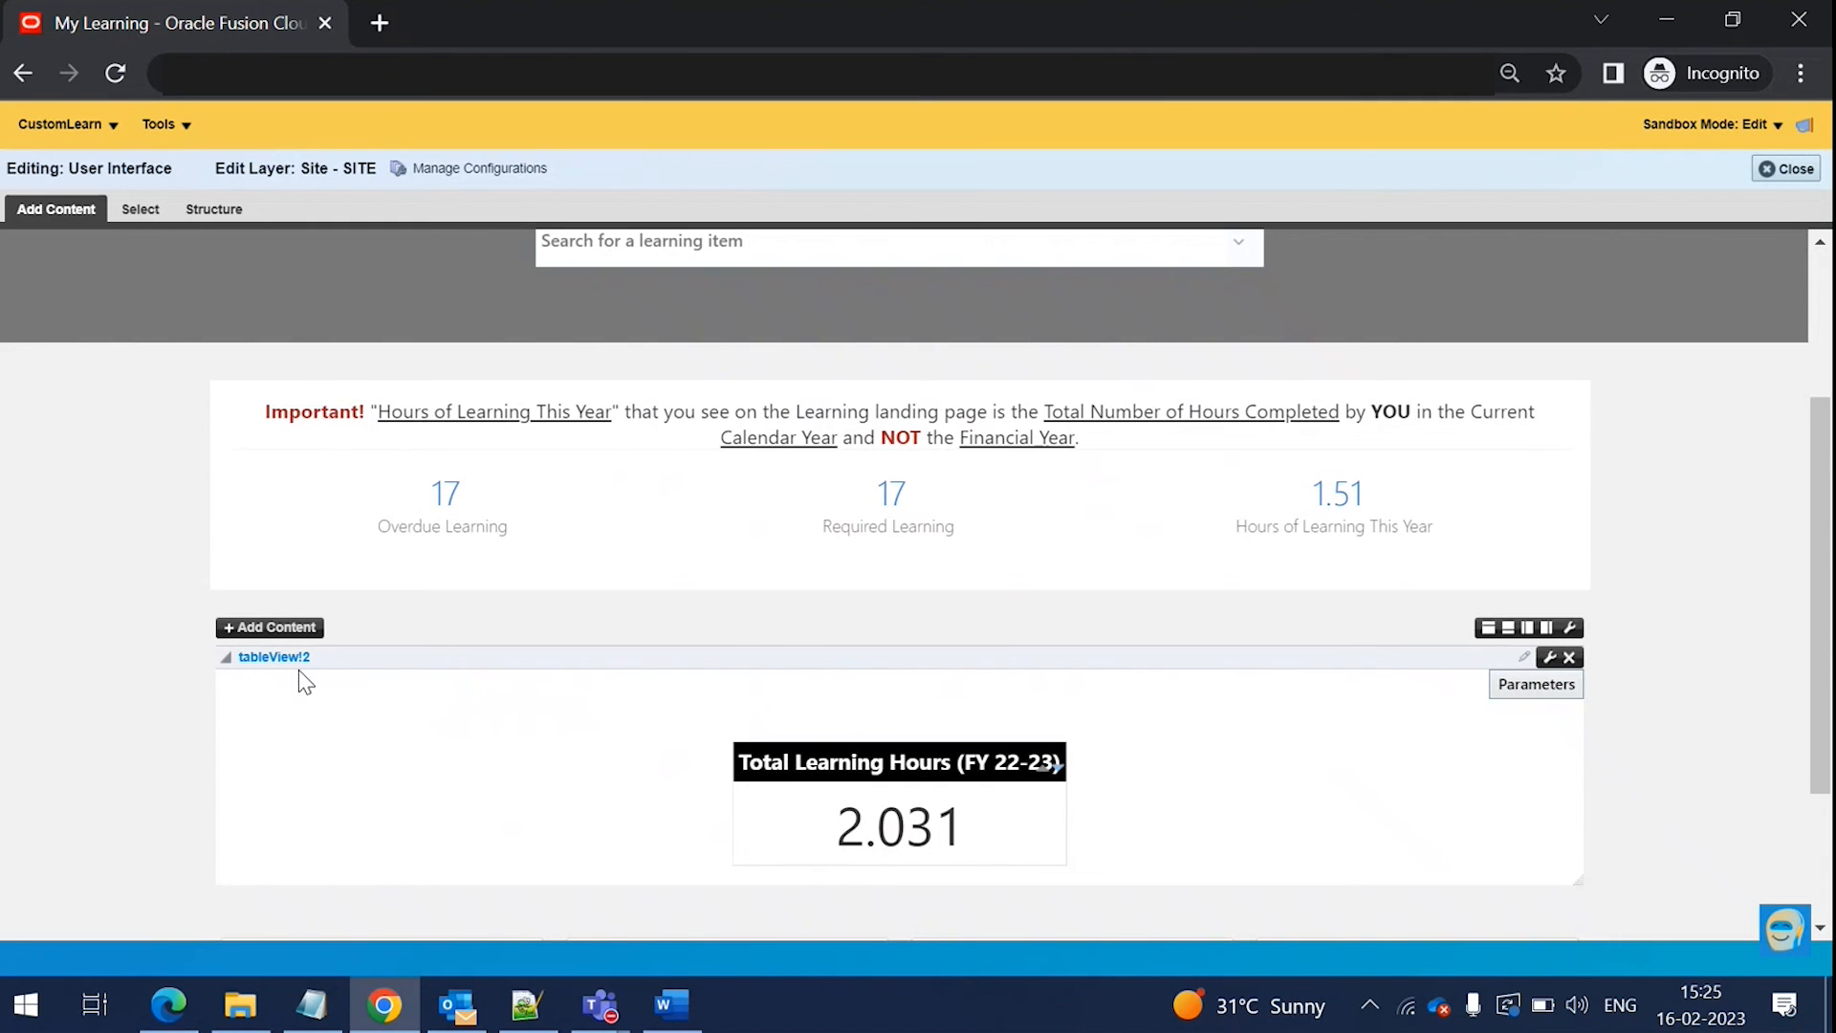
{"action": "left_click", "coordinate": [1549, 660]}
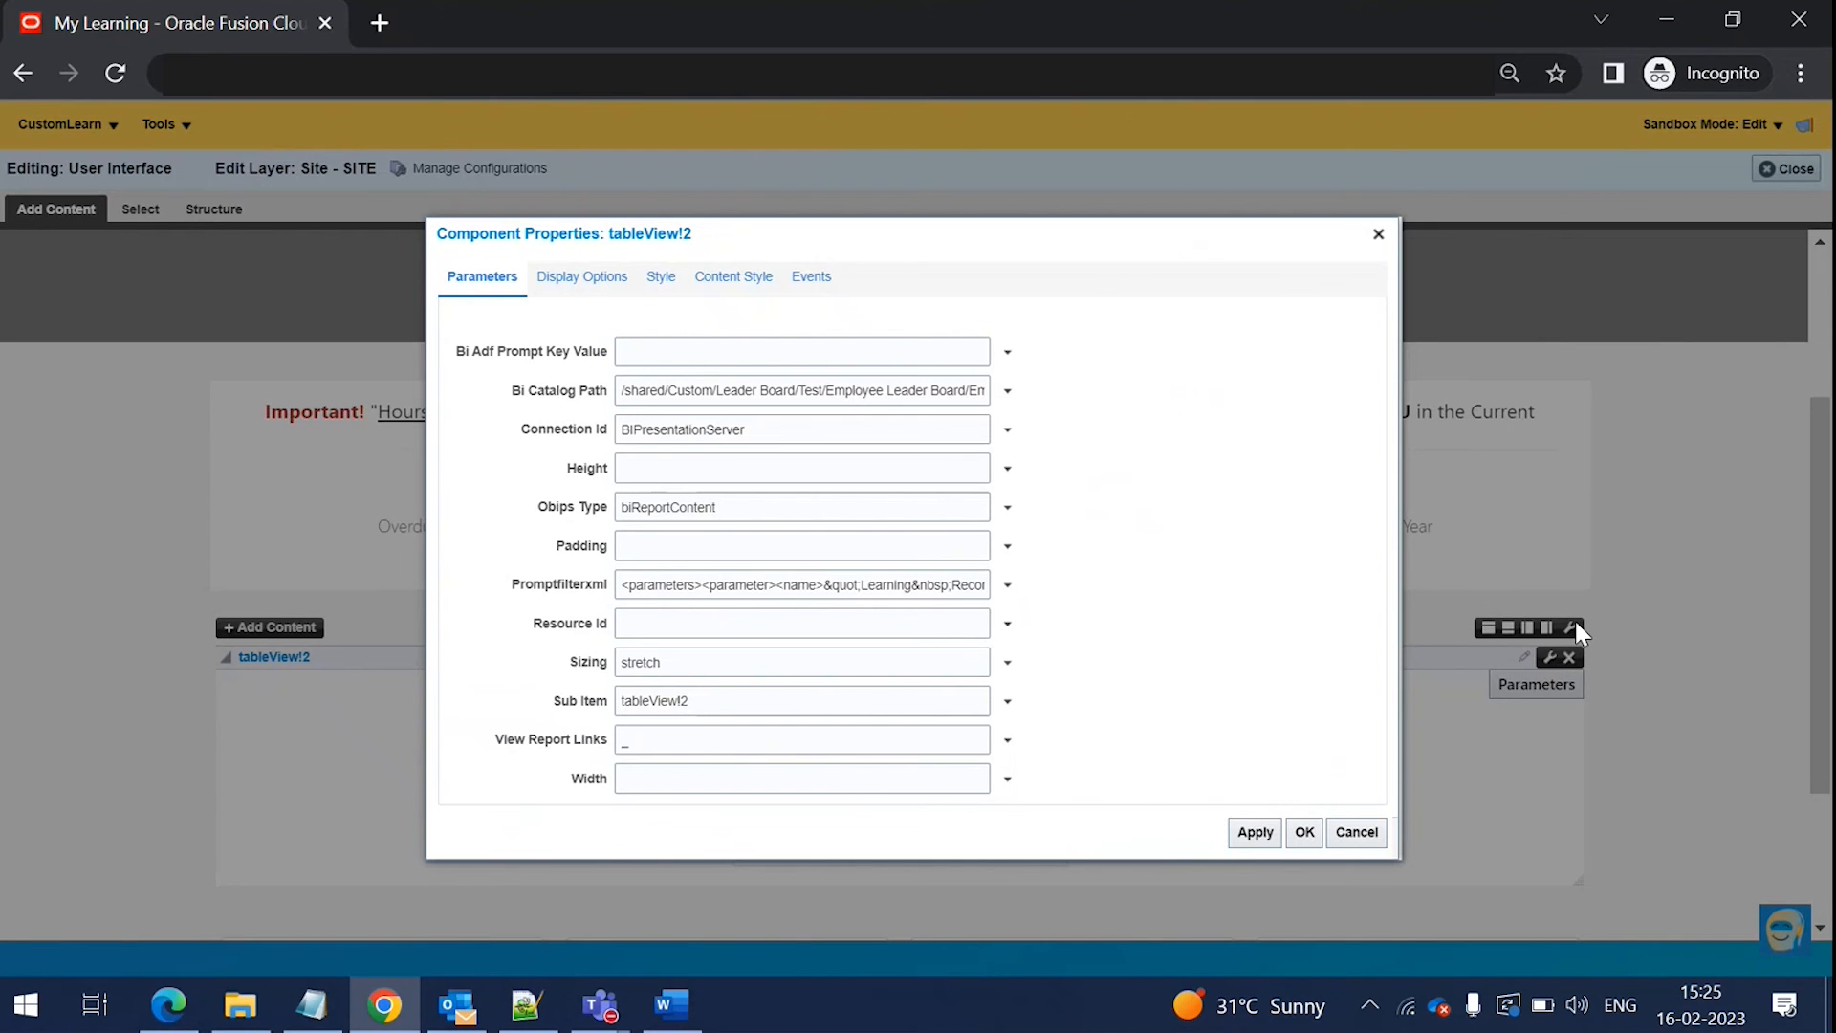
{"action": "left_click", "coordinate": [591, 282]}
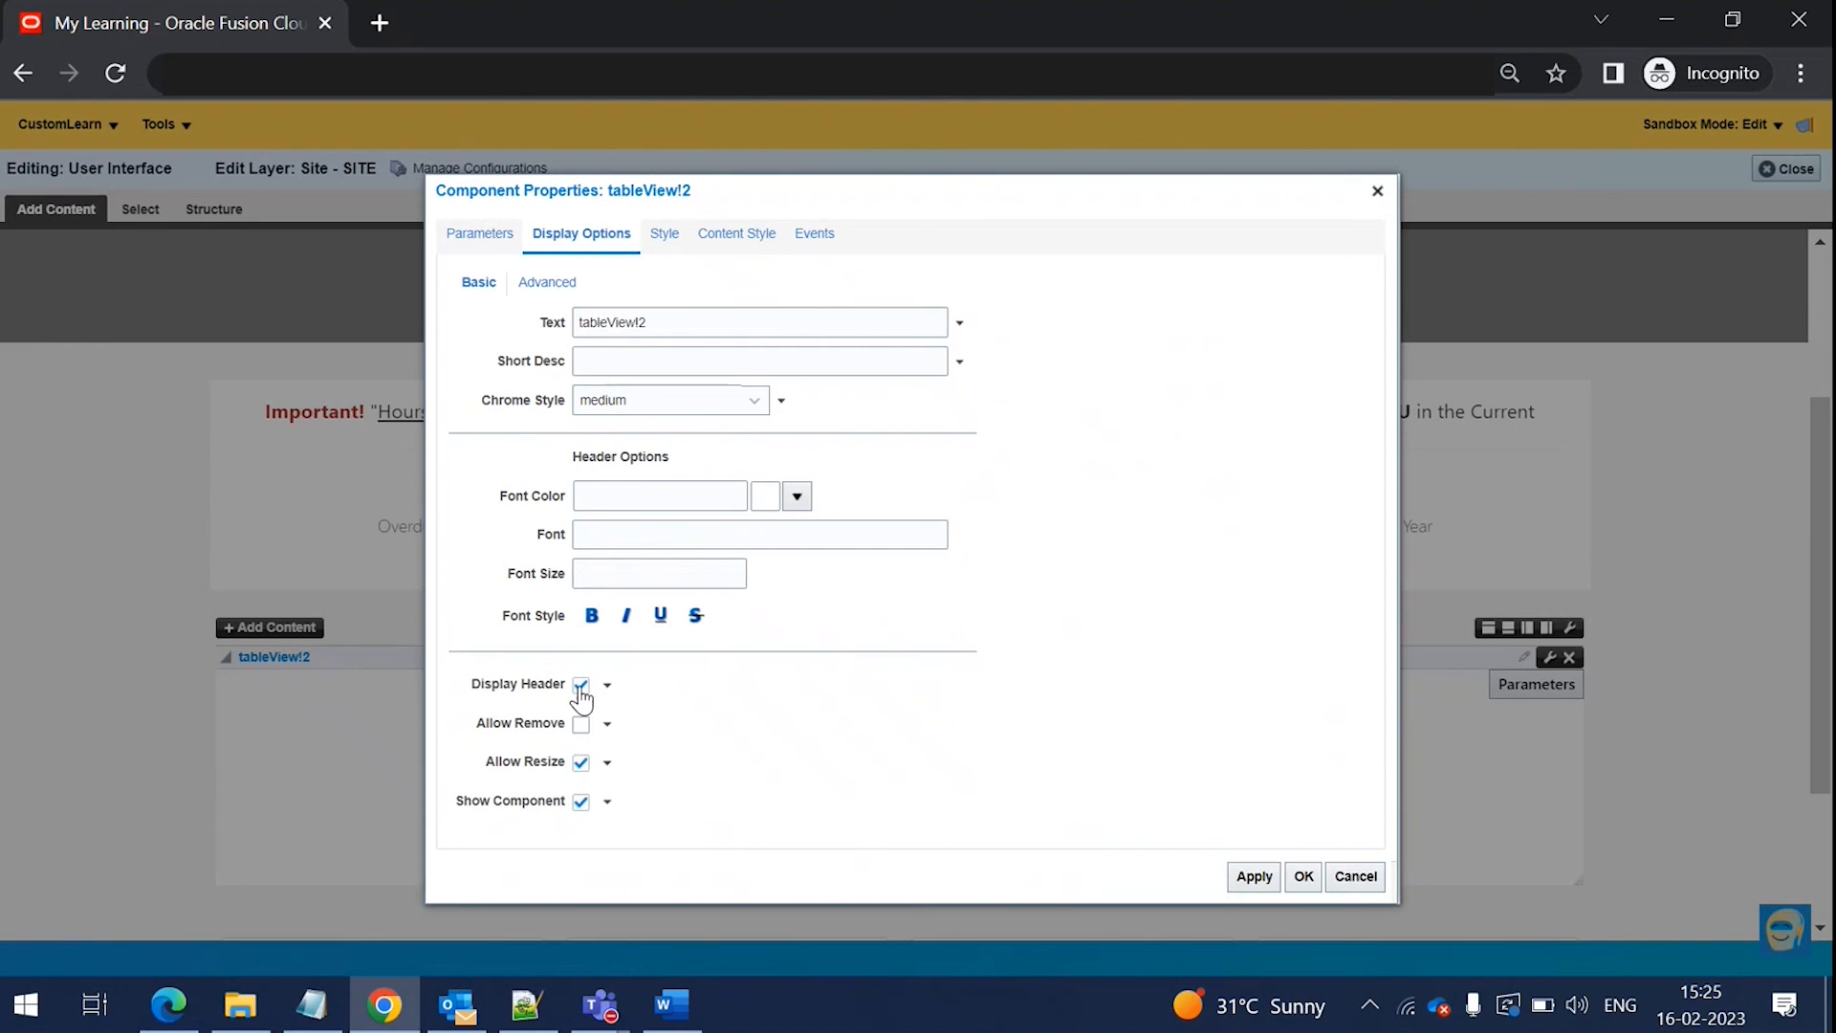
{"action": "left_click", "coordinate": [581, 686]}
{"action": "left_click", "coordinate": [1272, 878]}
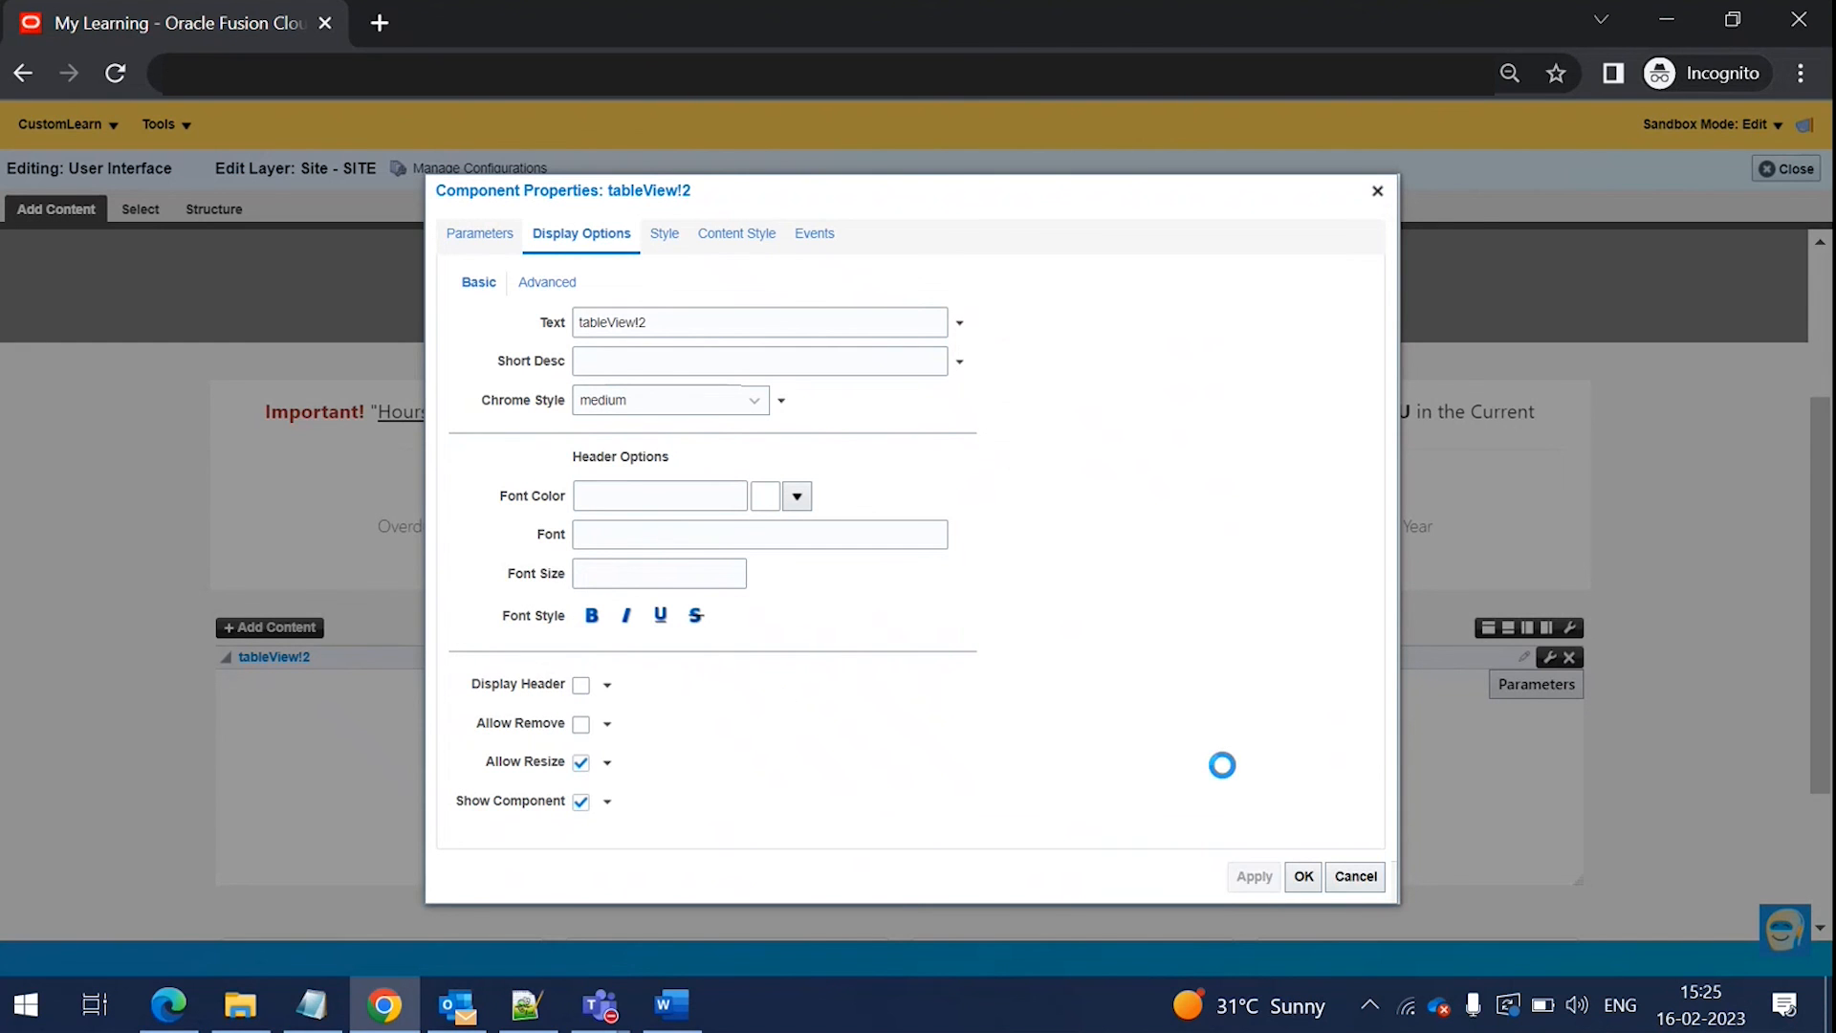
{"action": "left_click", "coordinate": [1303, 877]}
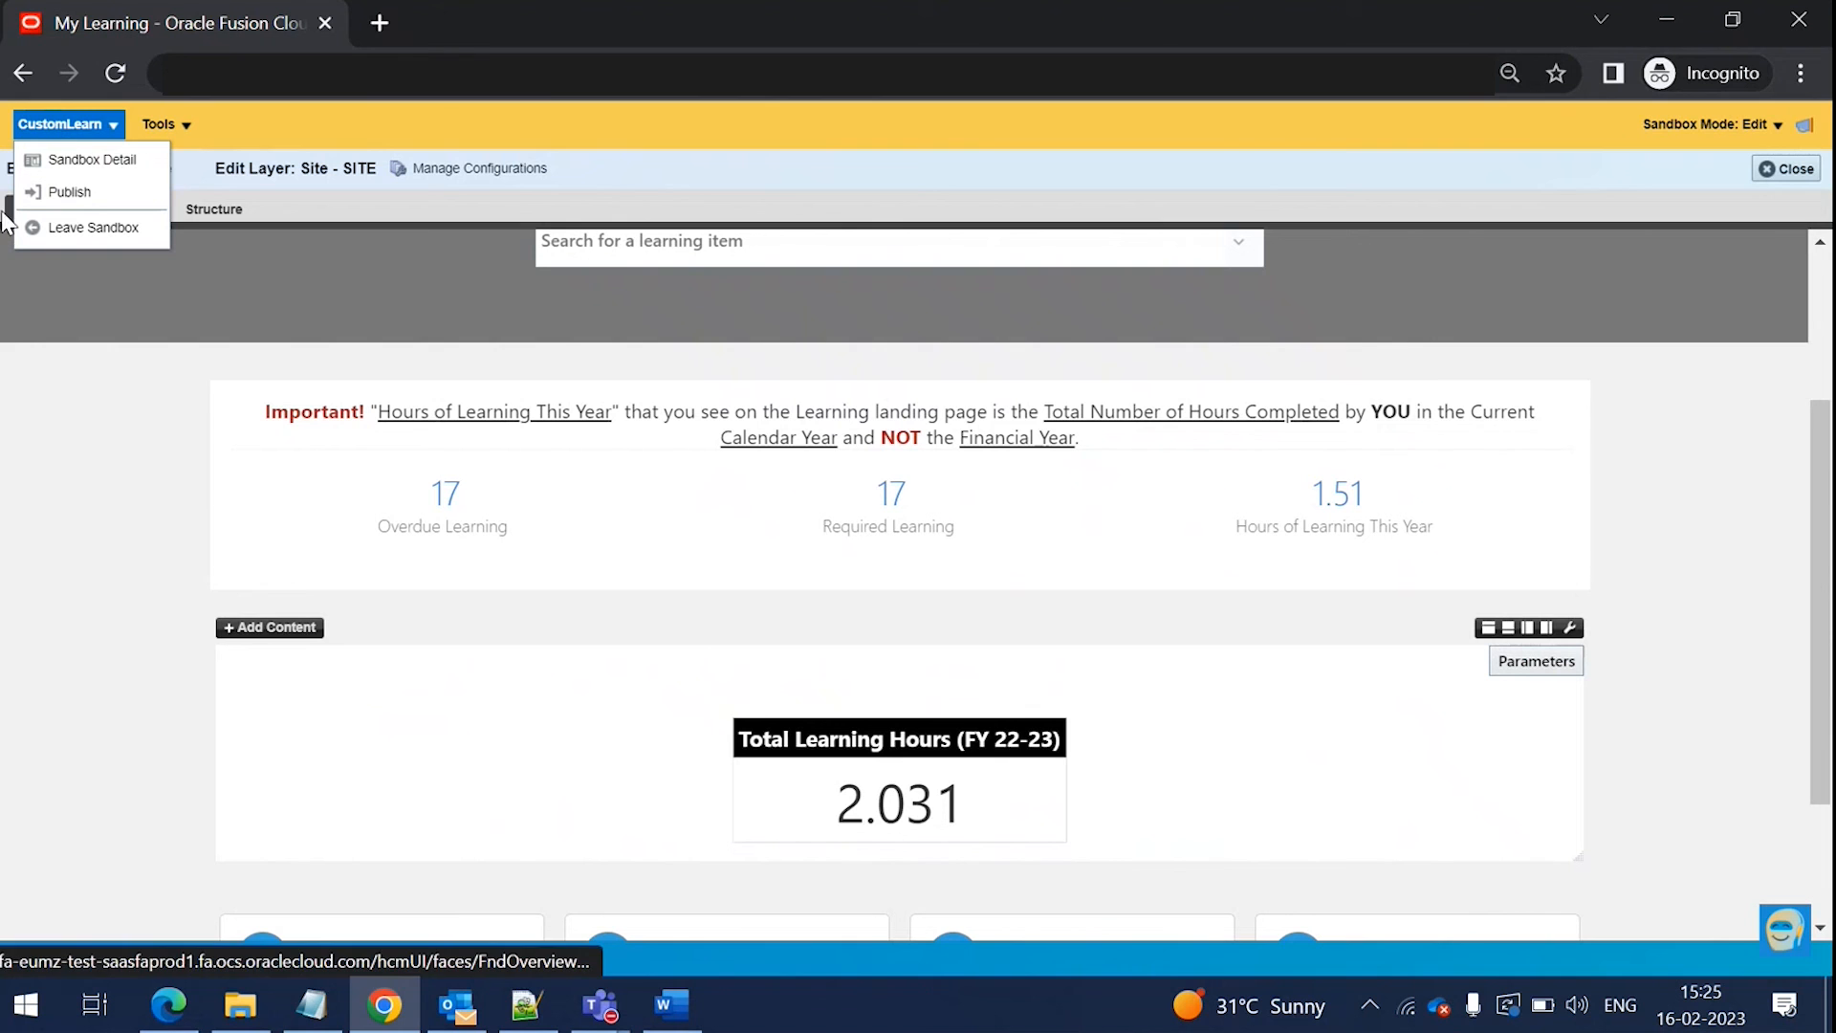
- Publish the CustomLearn sandbox from its details page and return to the list of sandboxes
{"action": "left_click", "coordinate": [82, 195]}
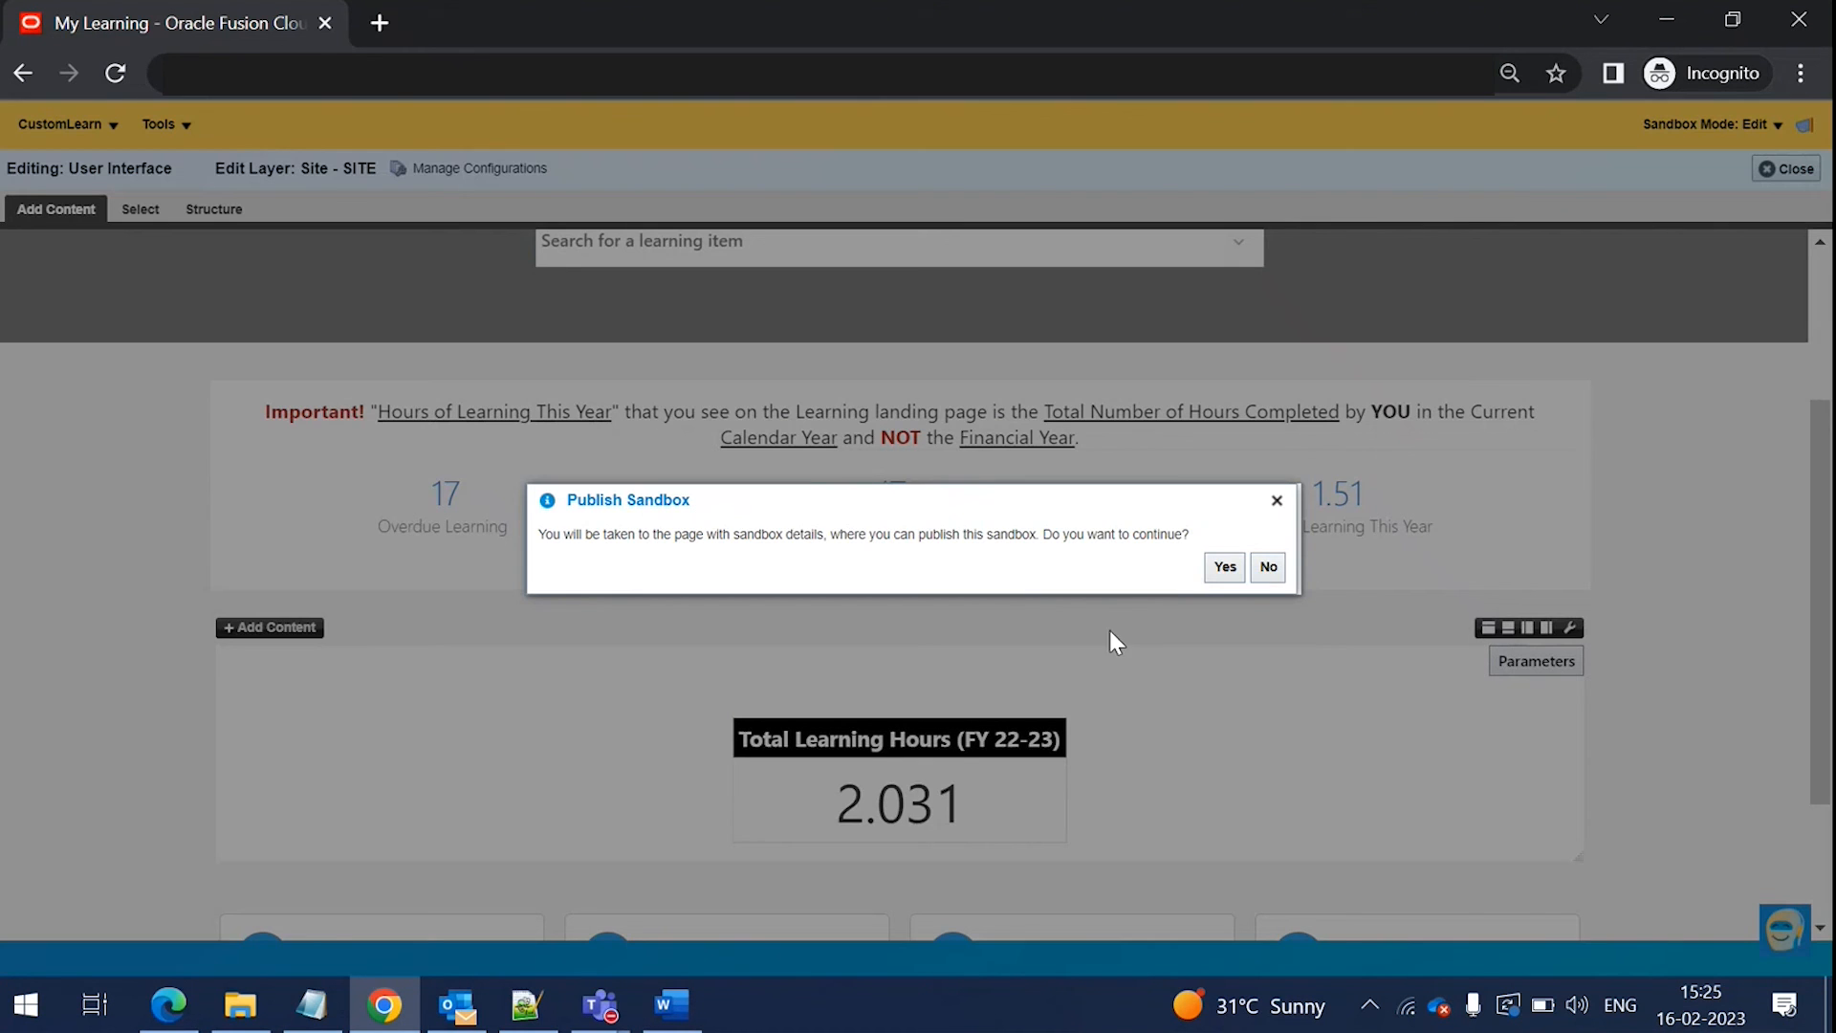
{"action": "left_click", "coordinate": [1225, 567]}
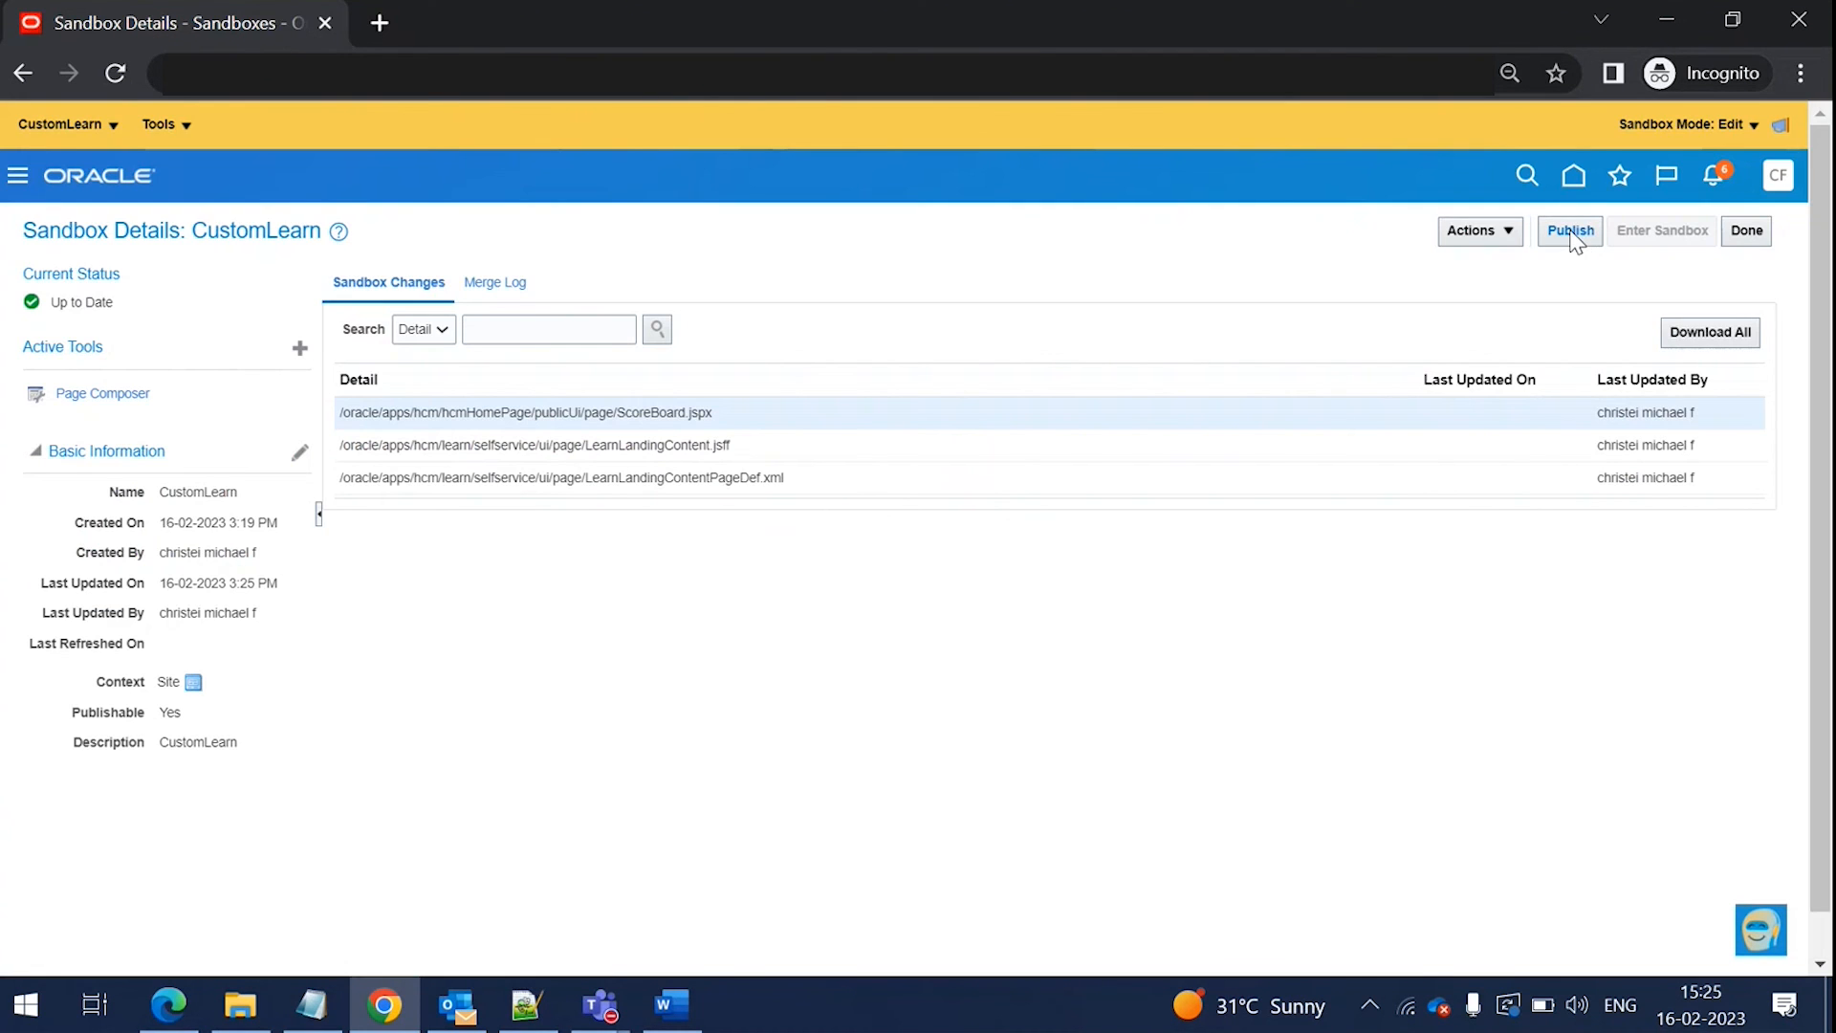
{"action": "left_click", "coordinate": [1571, 232]}
{"action": "left_click", "coordinate": [1228, 579]}
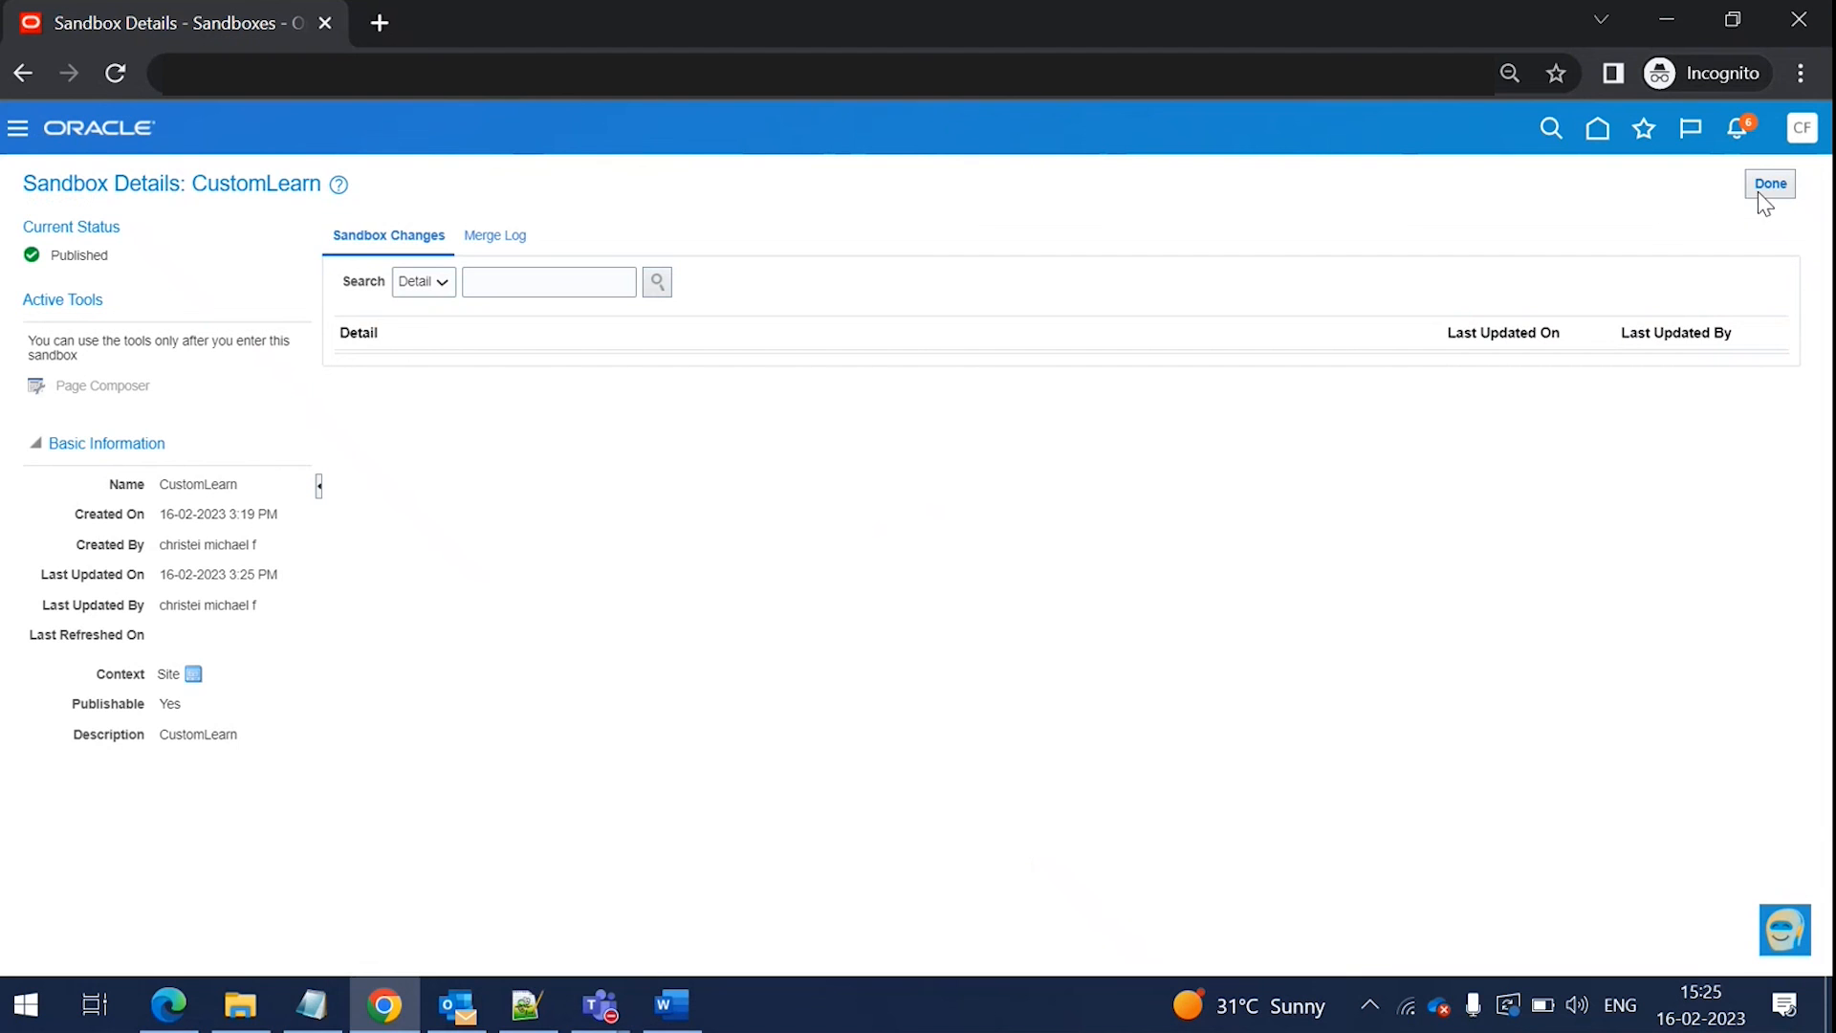
{"action": "left_click", "coordinate": [1765, 196]}
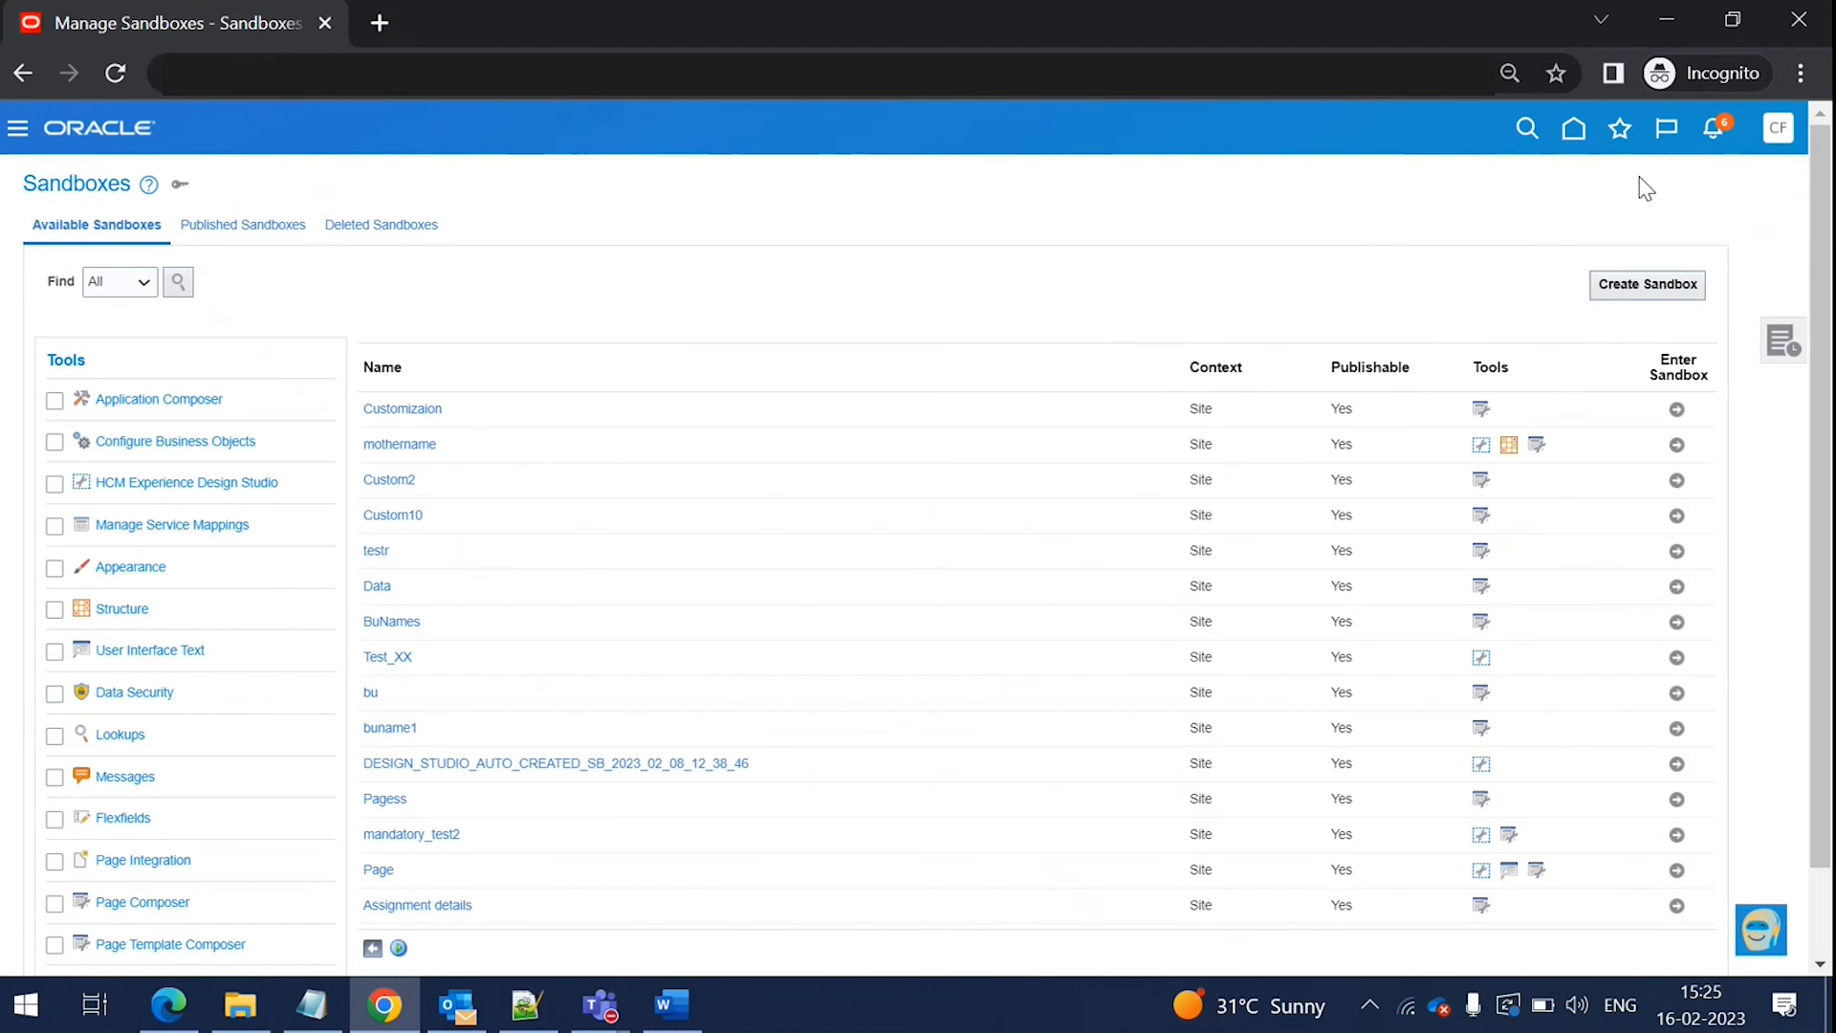
- Go to the home page and open Learning to examine the published notice and the Total Learning Hours report
{"action": "left_click", "coordinate": [1576, 128]}
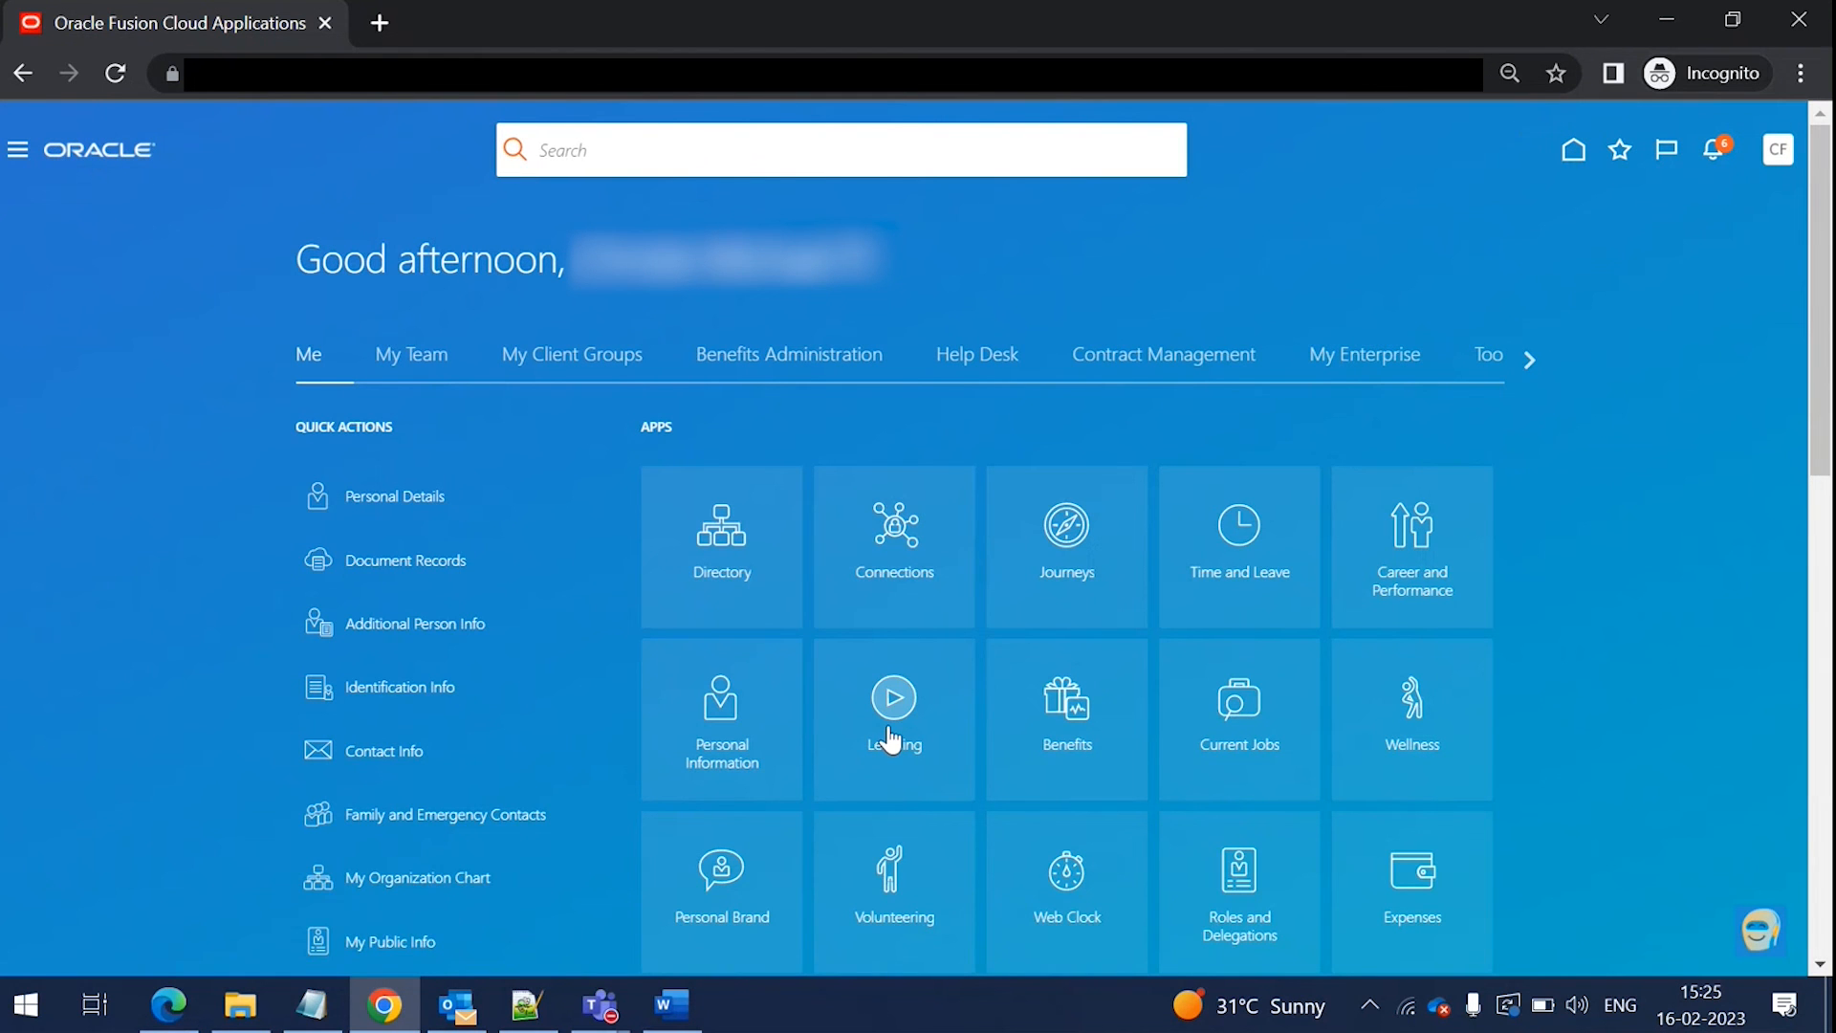
{"action": "left_click", "coordinate": [890, 731]}
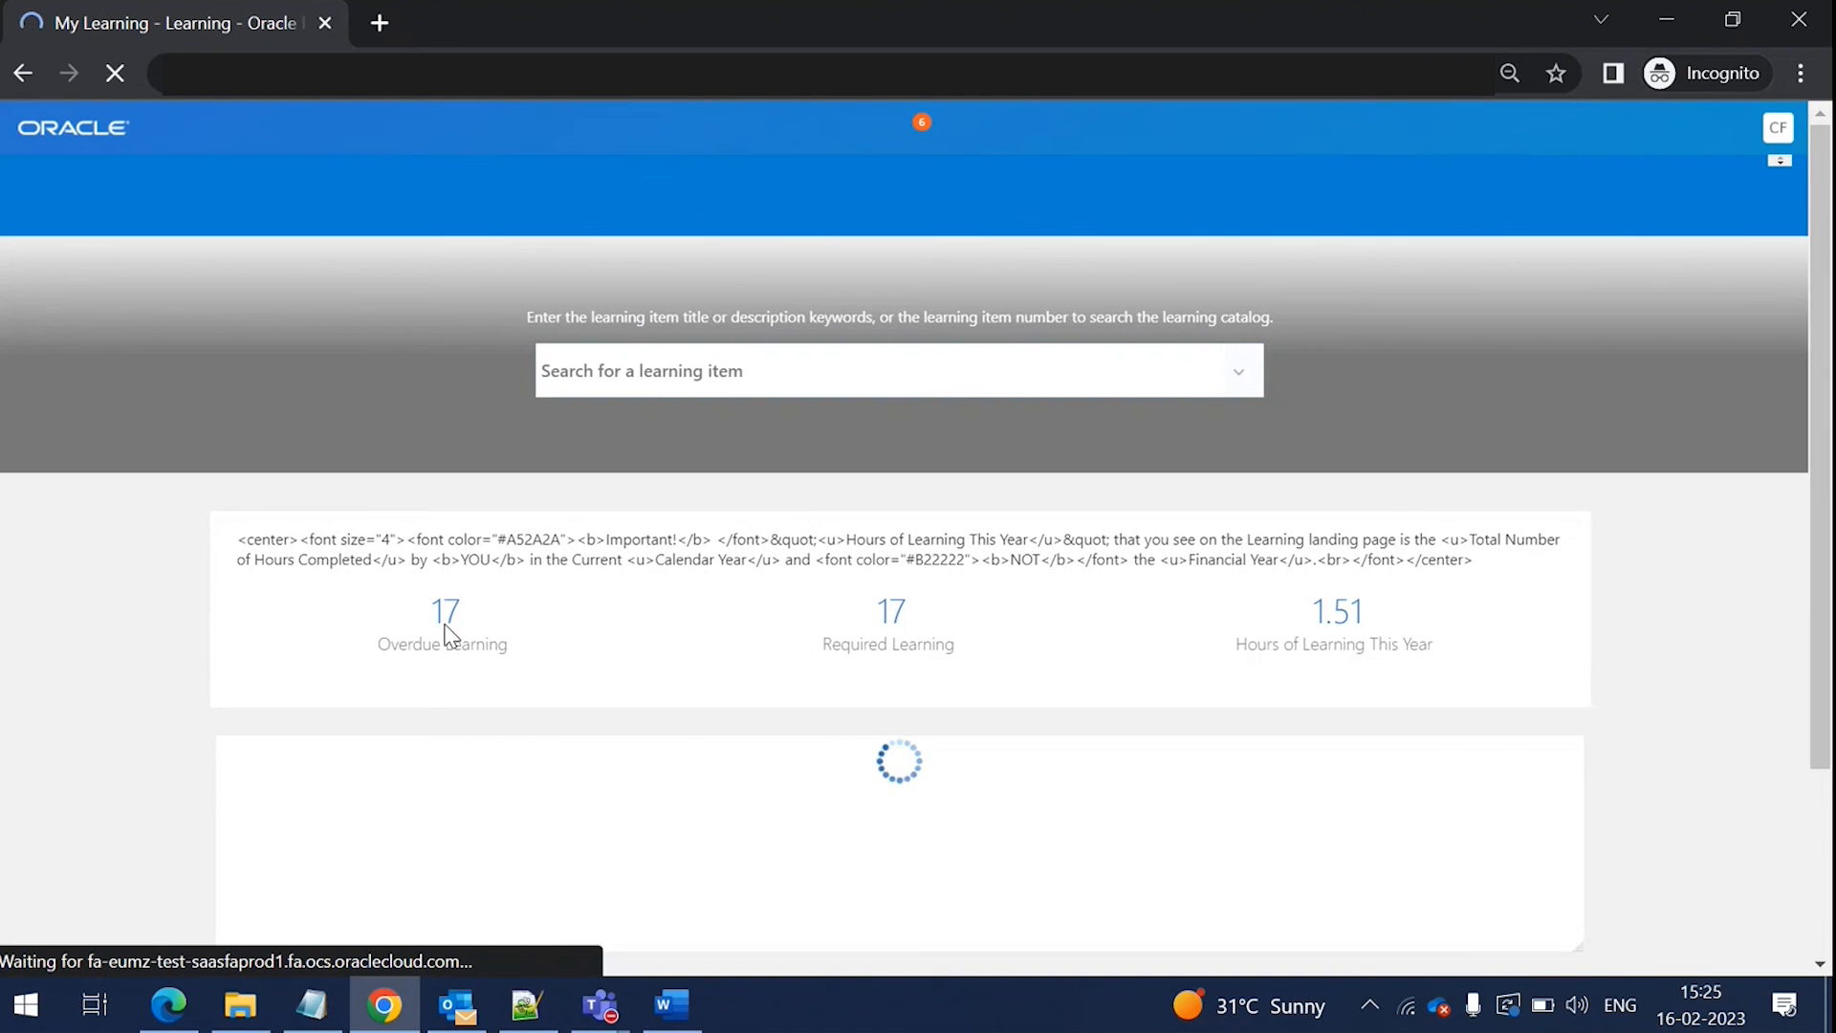
{"action": "scroll", "coordinate": [1787, 709], "scroll_direction": "down", "scroll_amount": 1}
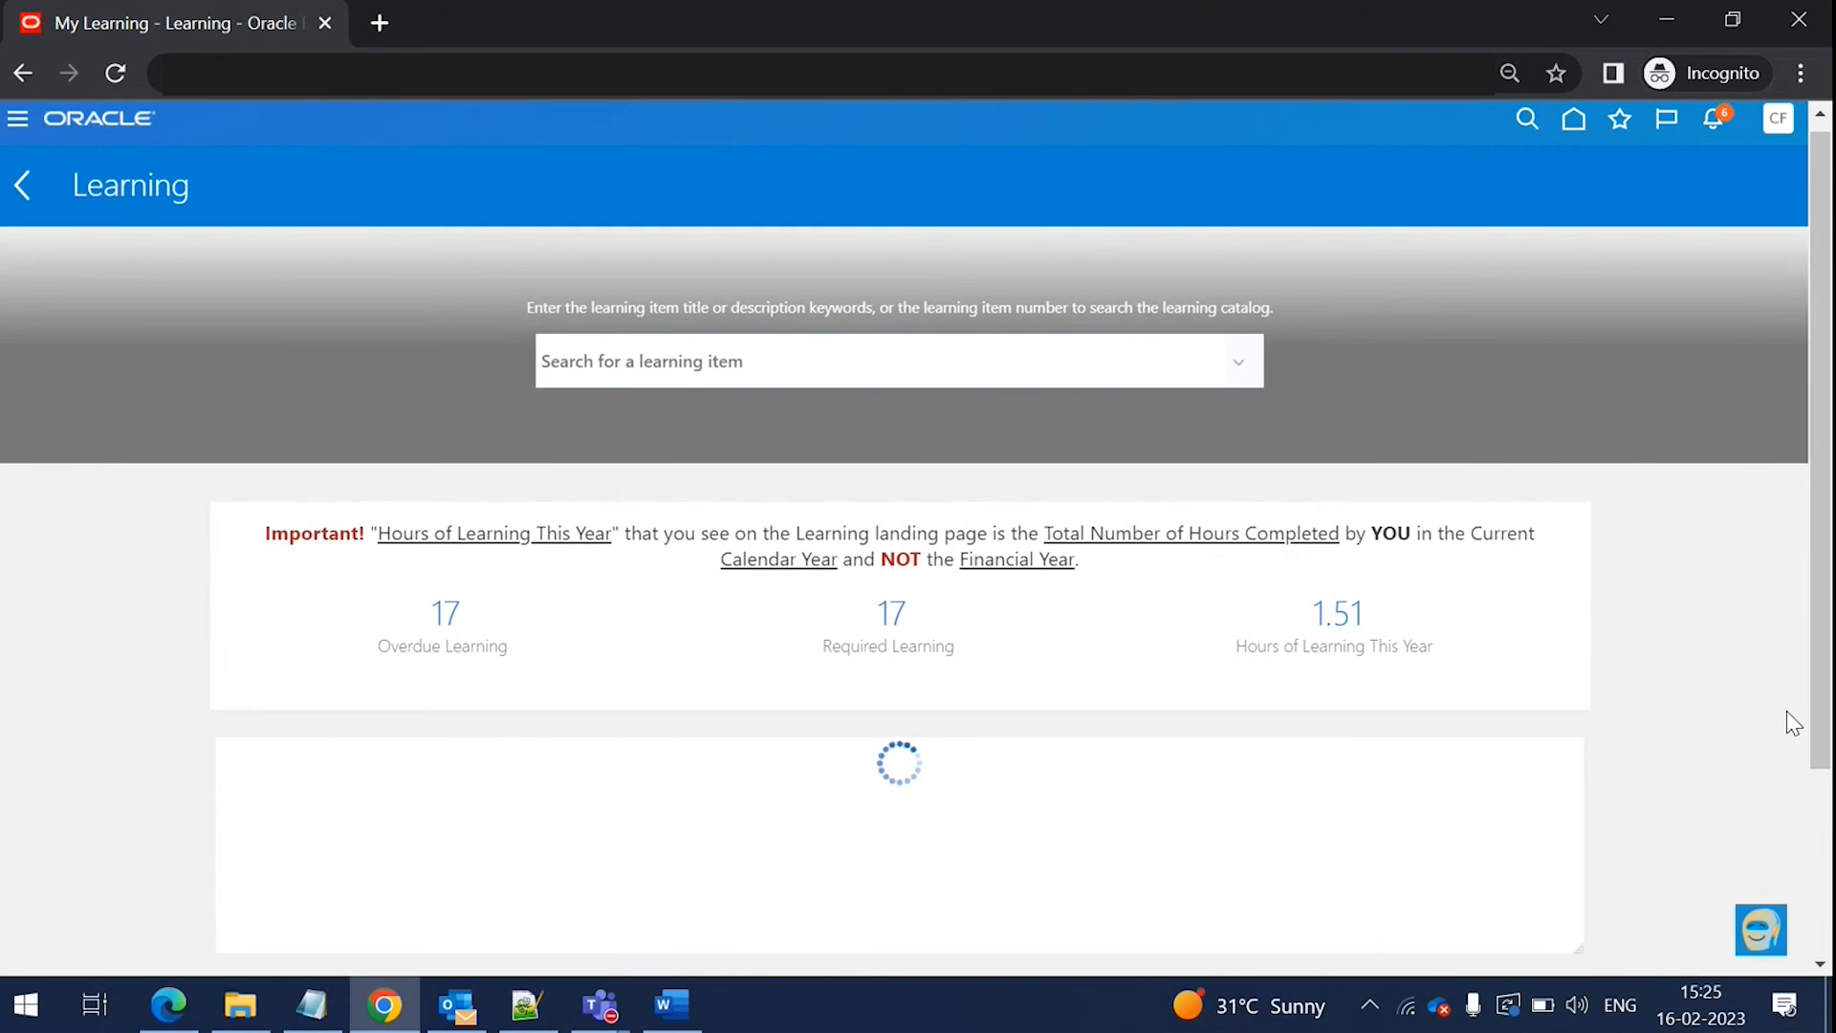
{"action": "scroll", "coordinate": [1784, 710], "scroll_direction": "down", "scroll_amount": 1}
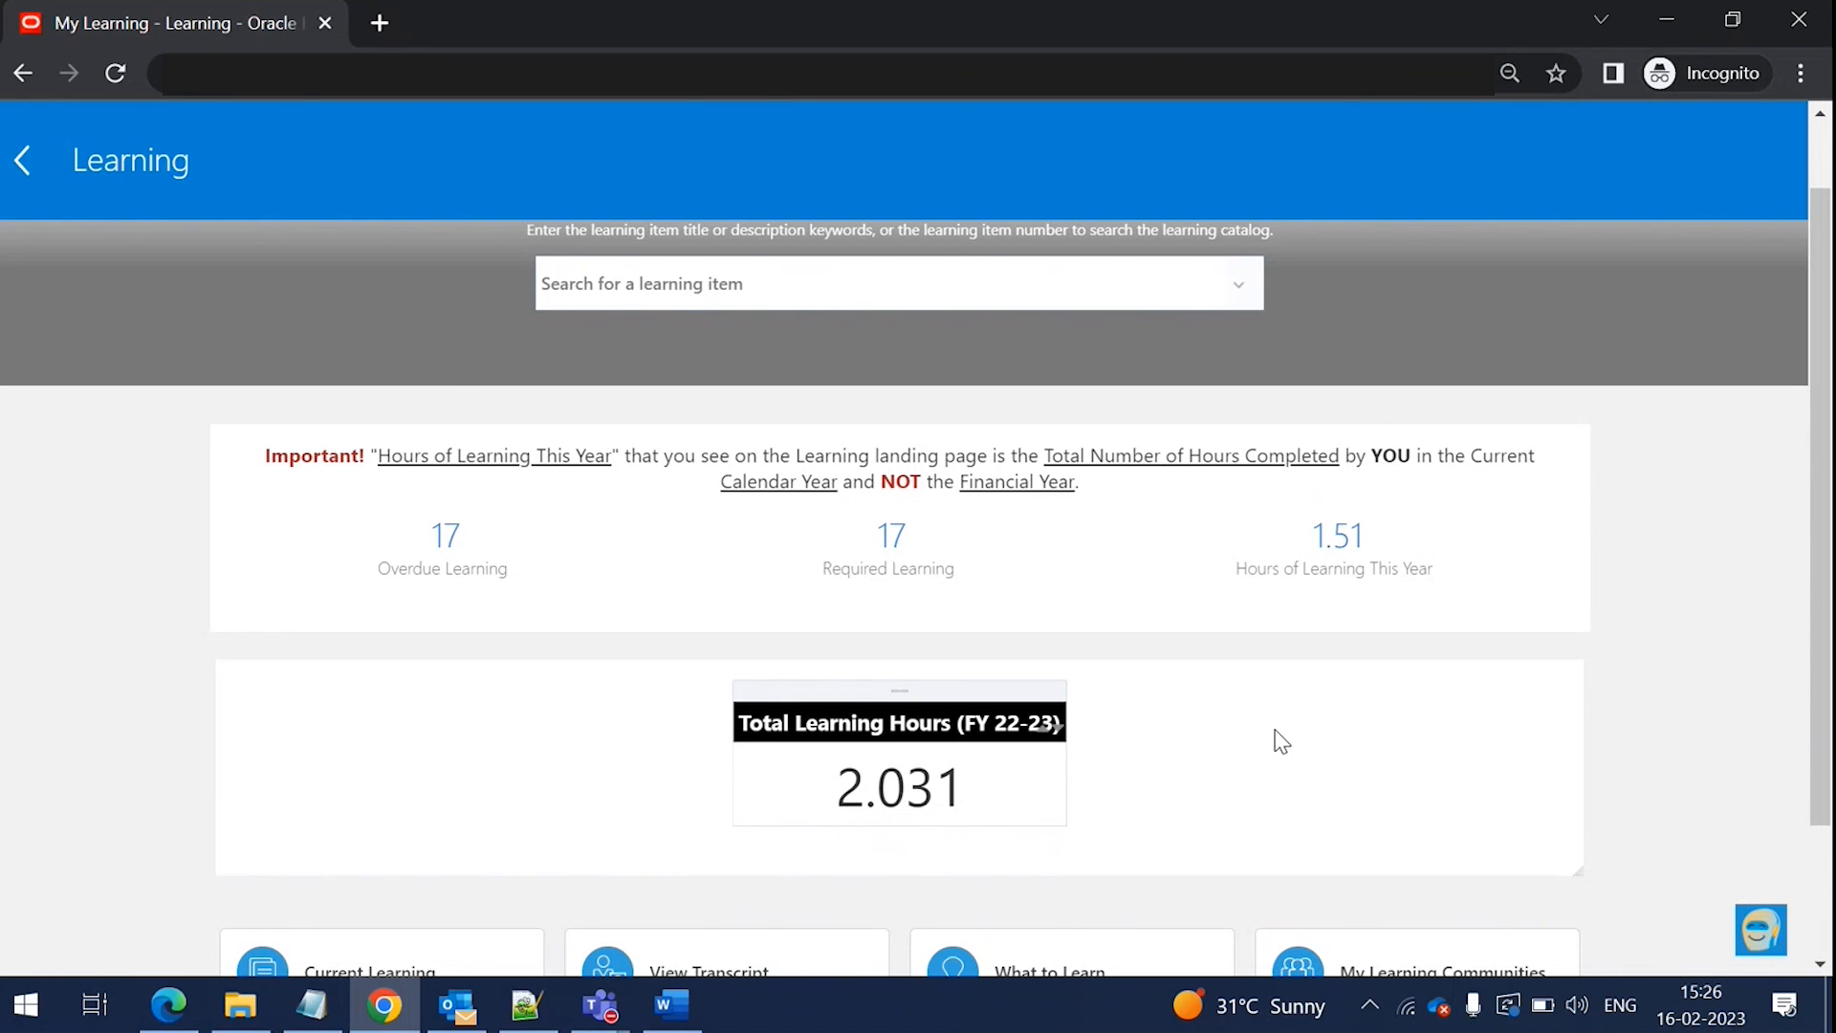
{"action": "scroll", "coordinate": [1282, 742], "scroll_direction": "up", "scroll_amount": 1}
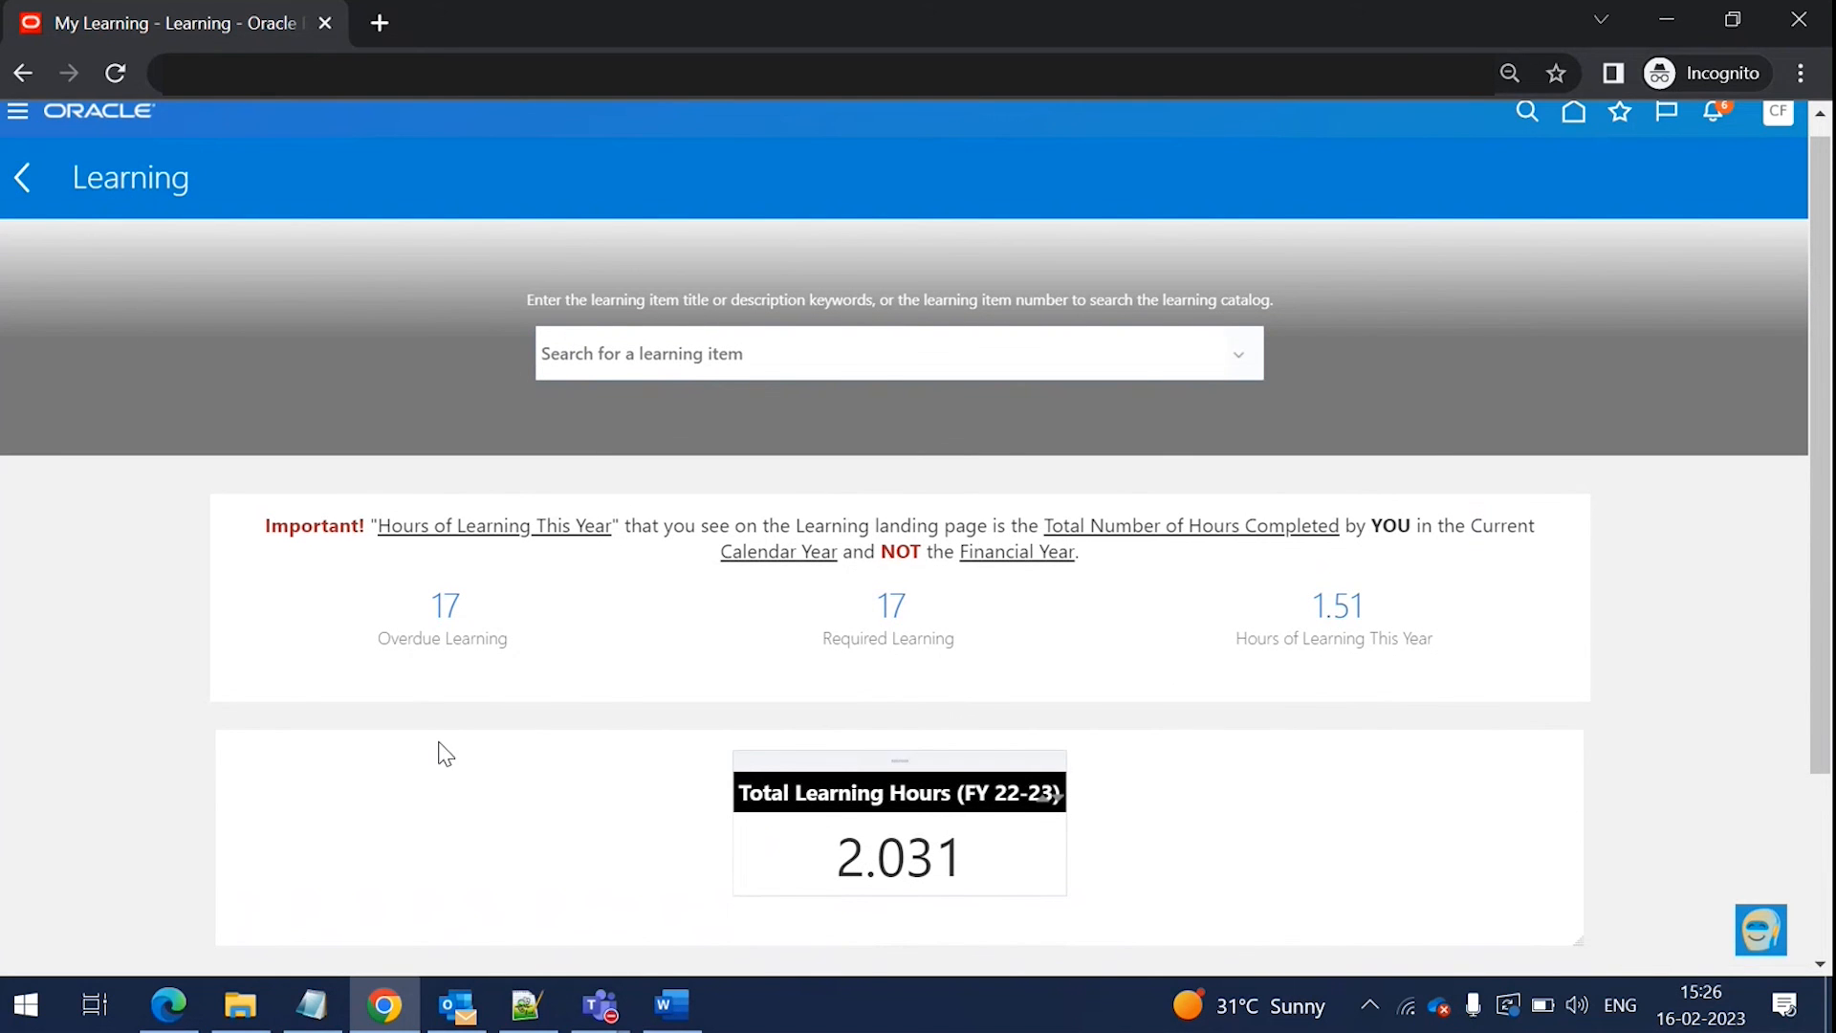
{"action": "scroll", "coordinate": [411, 748], "scroll_direction": "up", "scroll_amount": 1}
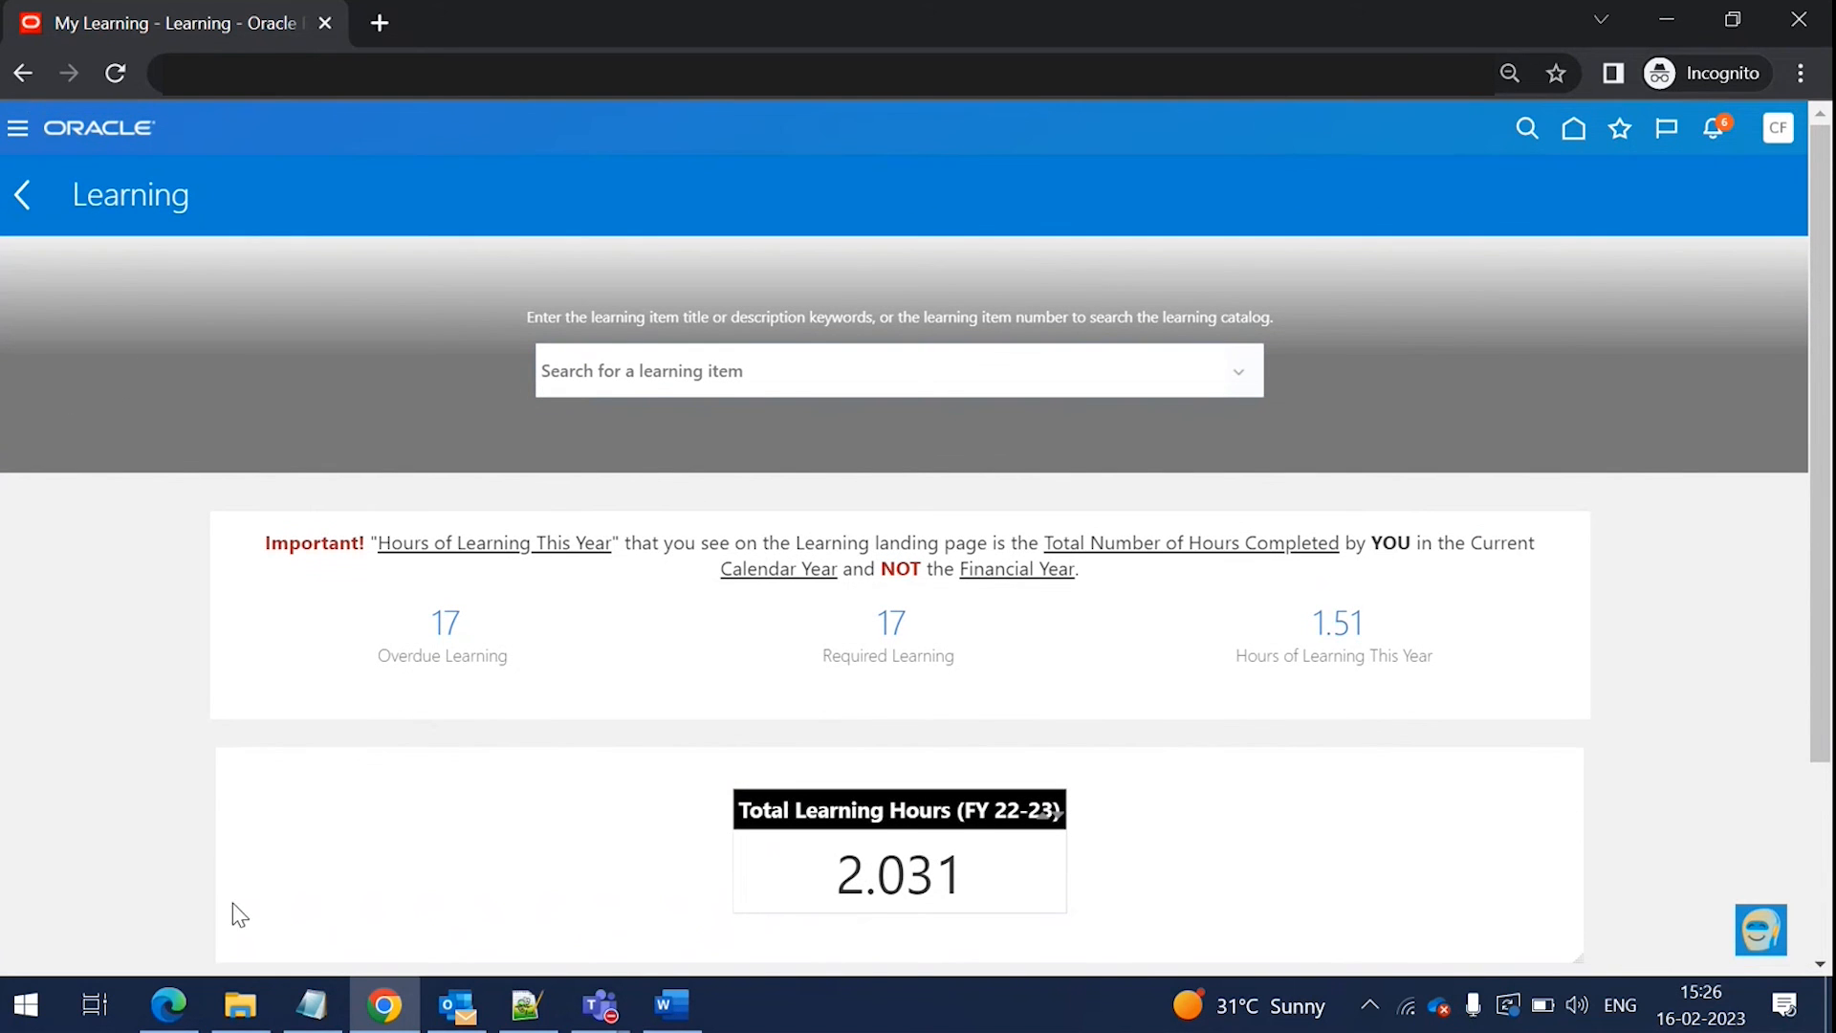